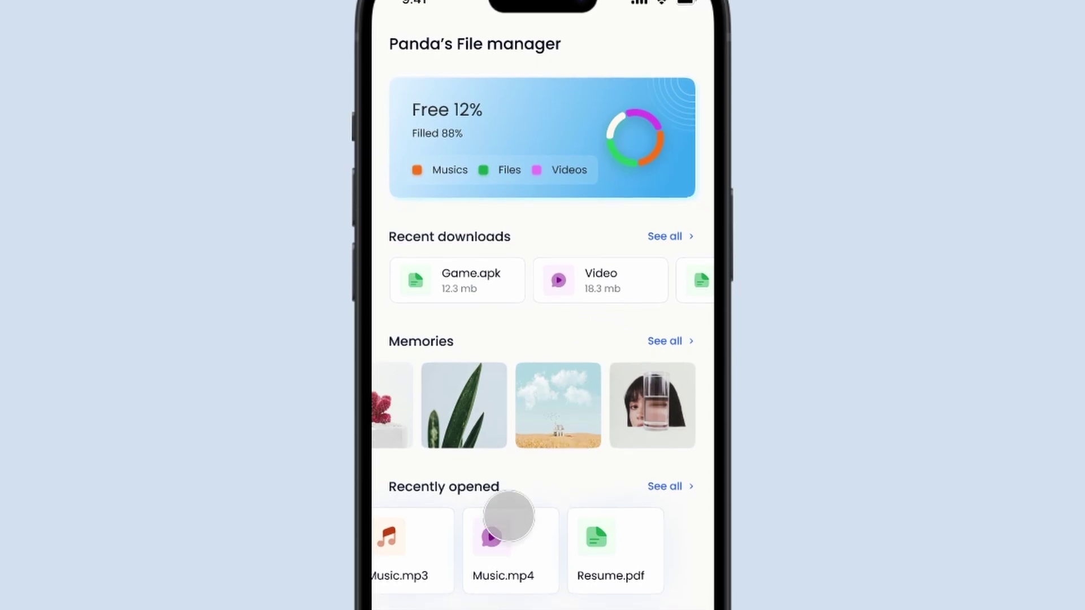
- Leave the prototype preview and return to the finished file manager design on Page 13
left_click_drag(552, 373, 638, 367)
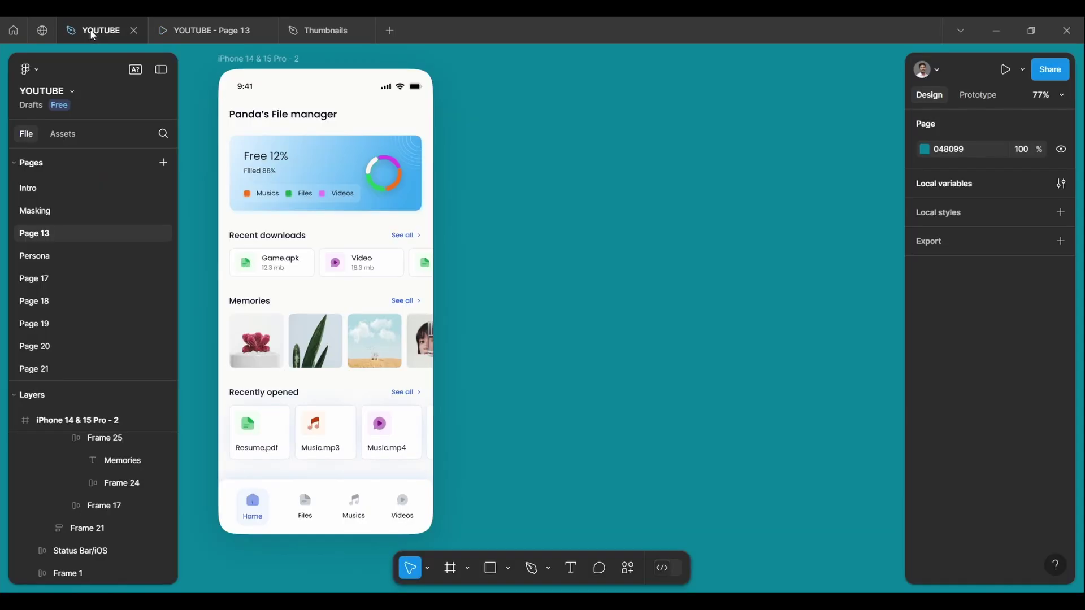
- Add a blank iPhone 14 & 15 Pro frame beside the design, matching its 32 corner radius
left_click(244, 59)
left_click(484, 76)
left_click(450, 568)
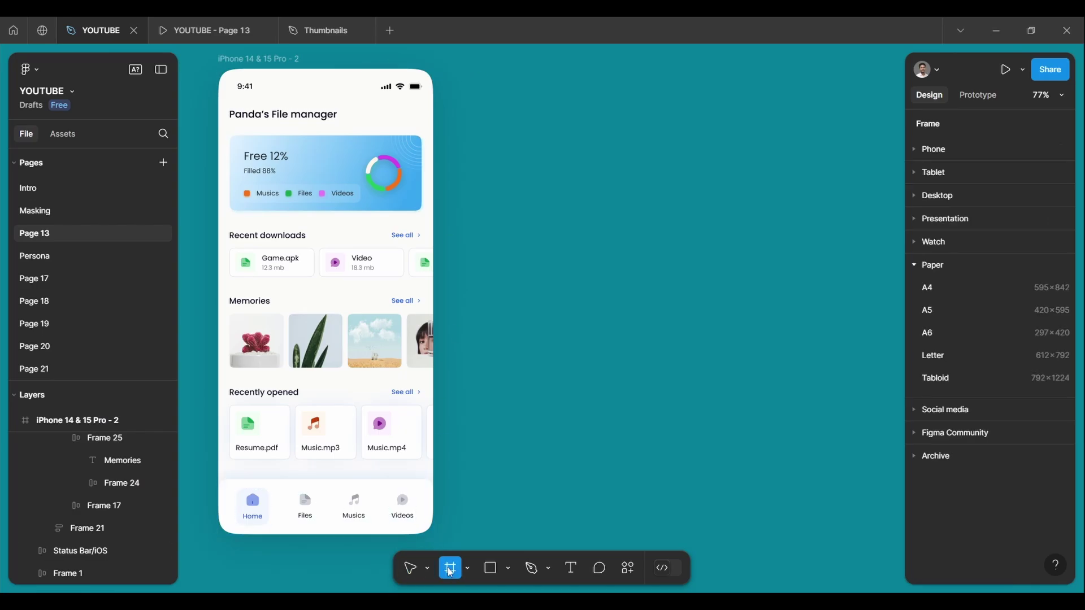
left_click(916, 151)
left_click(938, 196)
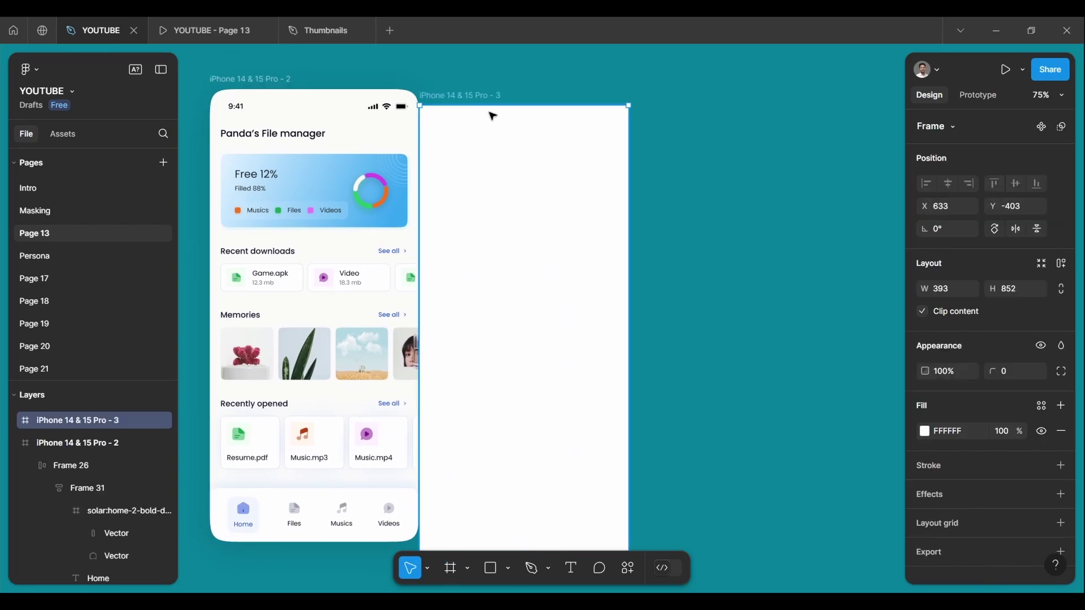
left_click(210, 89)
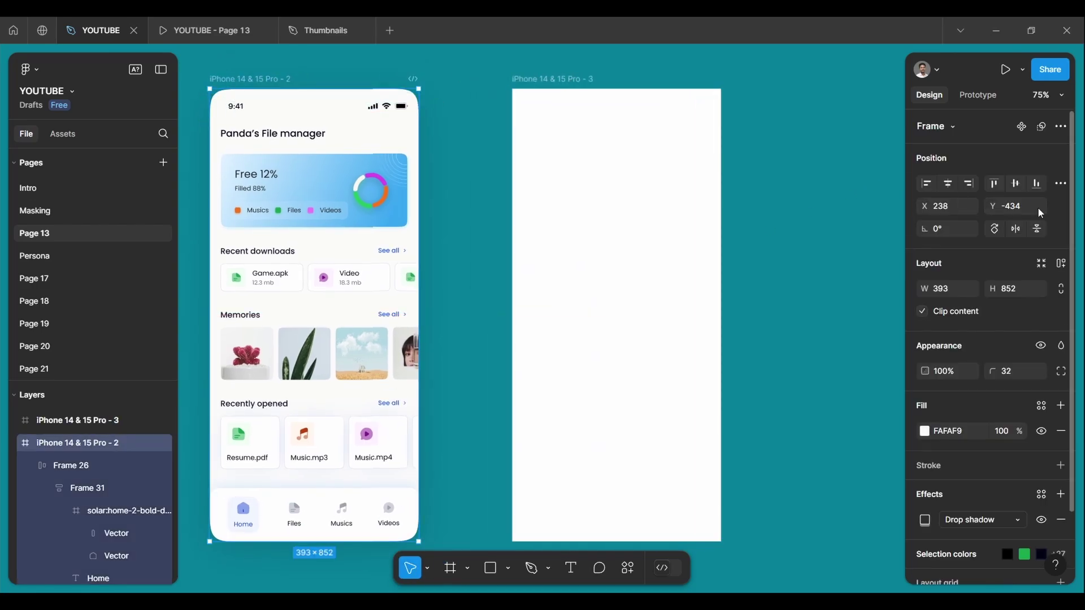
scroll(460, 157, "up", 3)
left_click(530, 86)
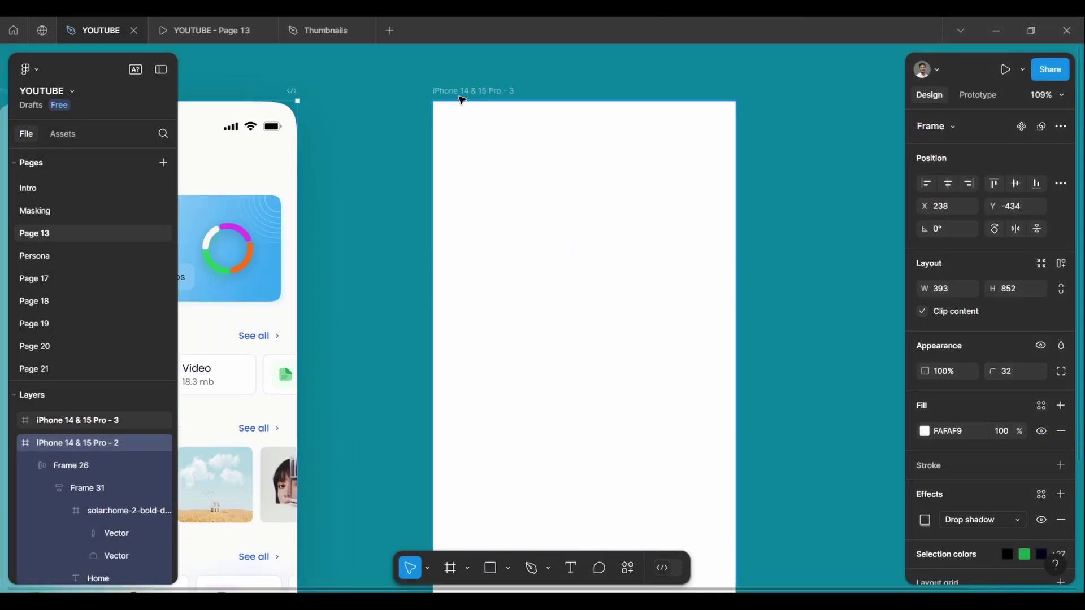
scroll(585, 193, "up", 10)
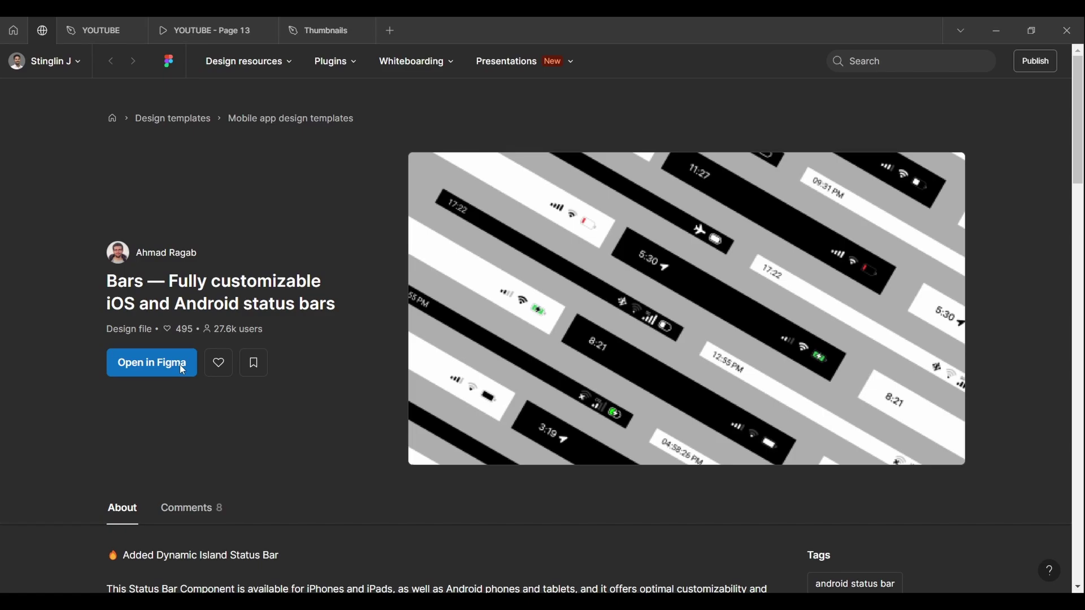
- Open the Bars community file and copy its light iOS status bar
left_click(153, 362)
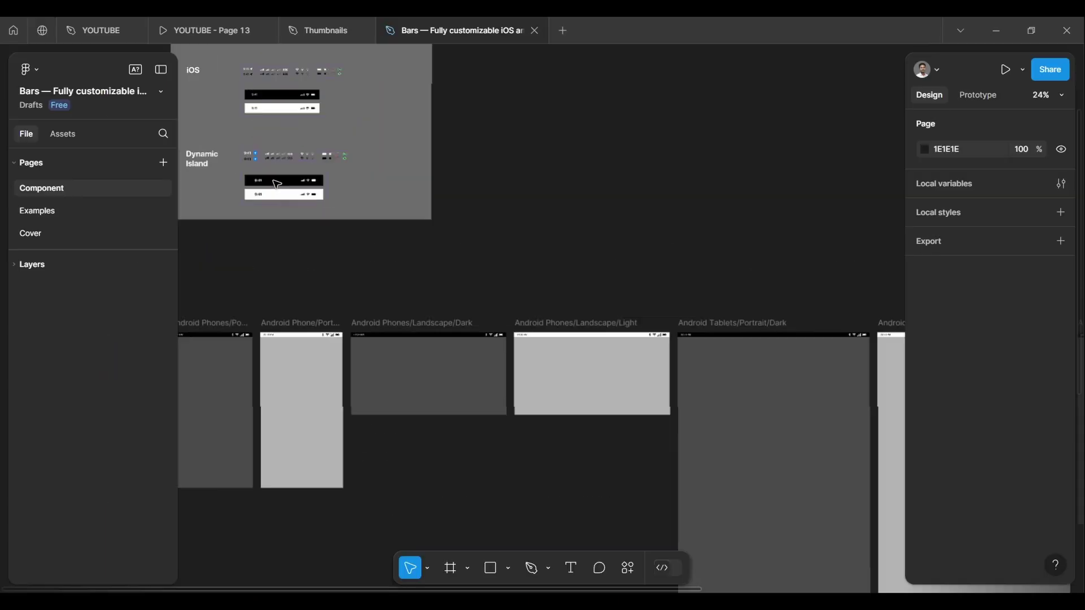
left_click(372, 236)
scroll(371, 236, "down", 3)
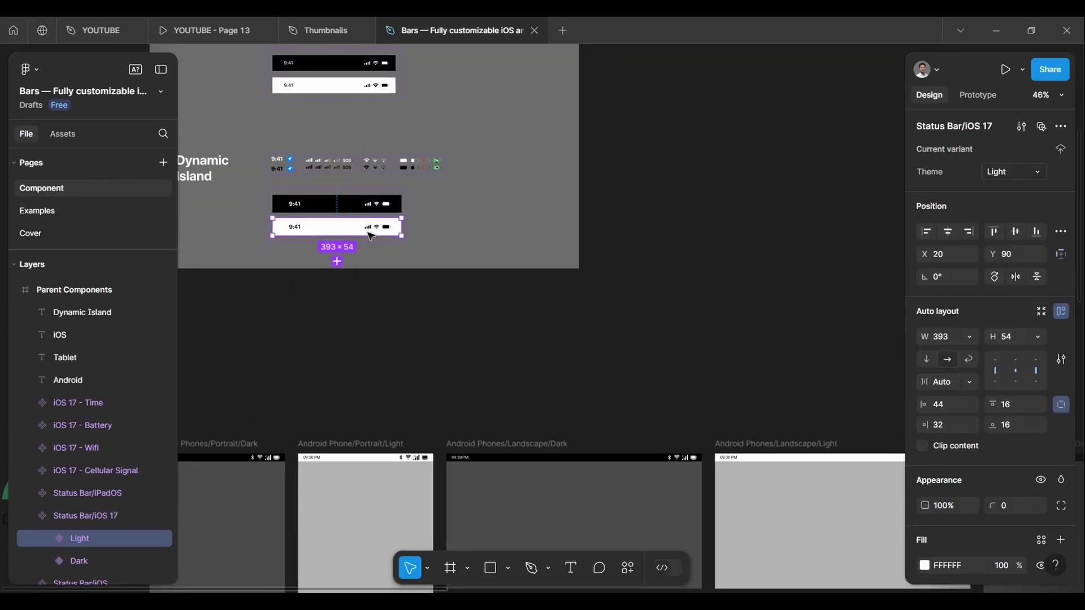
scroll(346, 79, "up", 3)
left_click(327, 97)
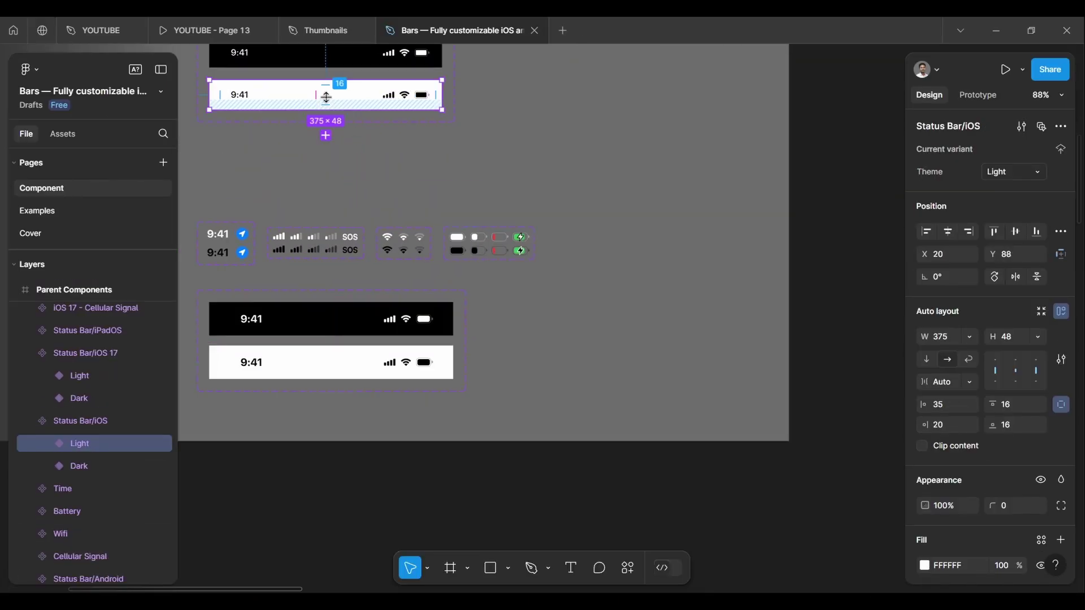
right_click(314, 97)
left_click(335, 108)
- Paste the light status bar into the iPhone 14 & 15 Pro - 3 frame and preview it
left_click(93, 31)
key("ctrl+v")
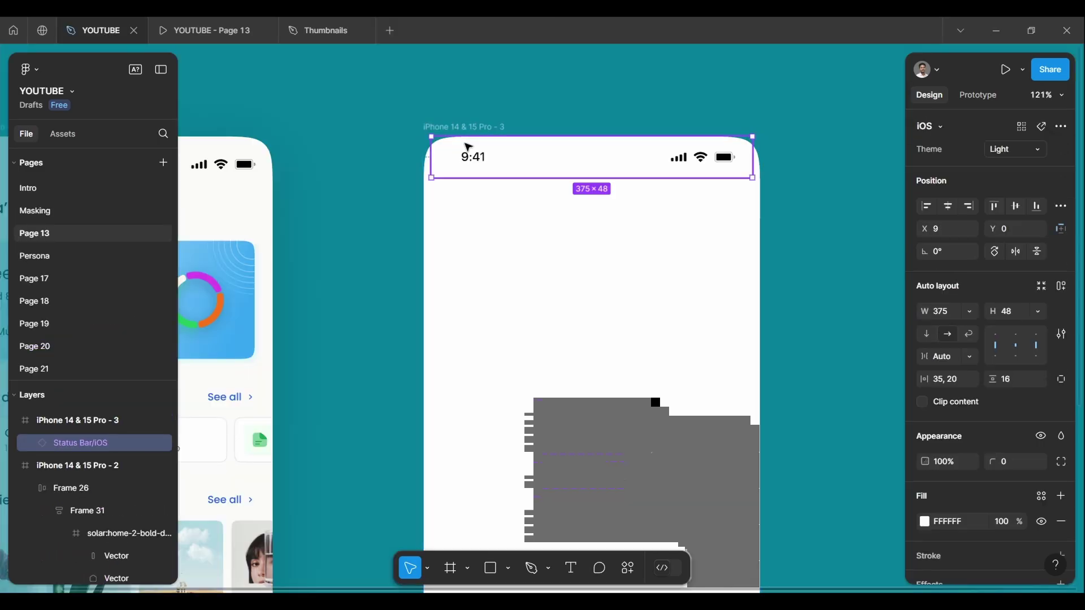
left_click(535, 31)
left_click(206, 30)
left_click(94, 30)
key("ctrl+Tab")
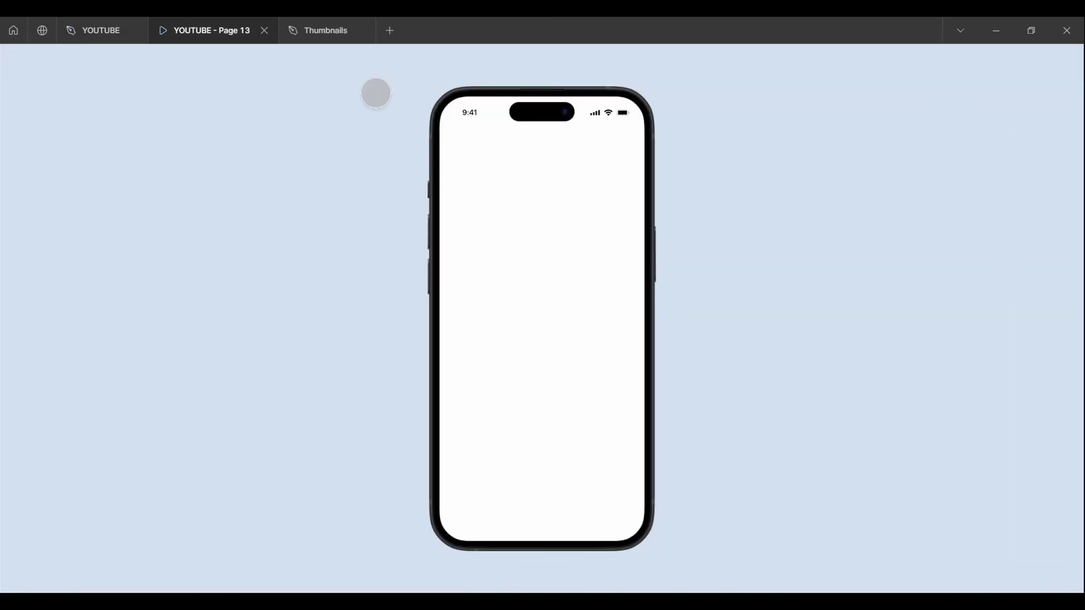
key("ctrl+shift+Tab")
key("ctrl+Tab")
key("ctrl+shift+Tab")
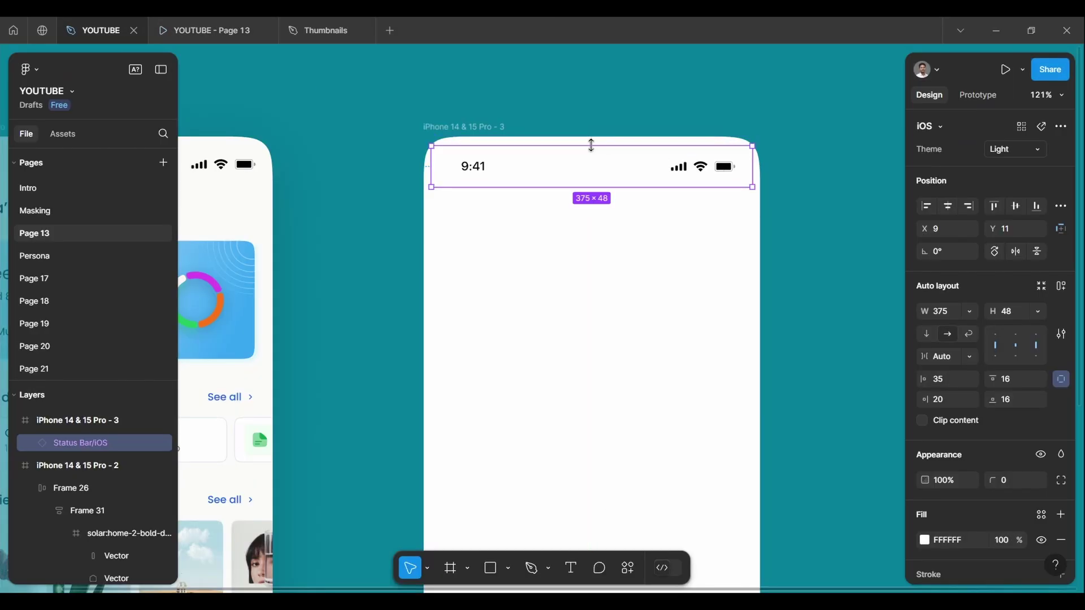
- Detach the status bar and preview the frame on an iPhone 15 Black device
right_click(471, 176)
left_click(688, 175)
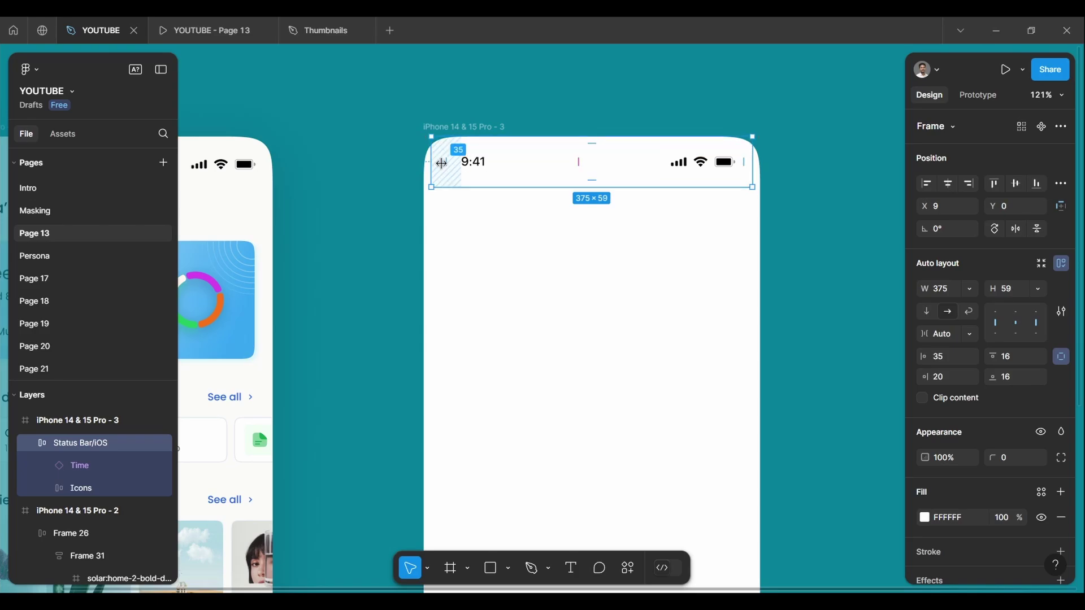
key("ctrl+Tab")
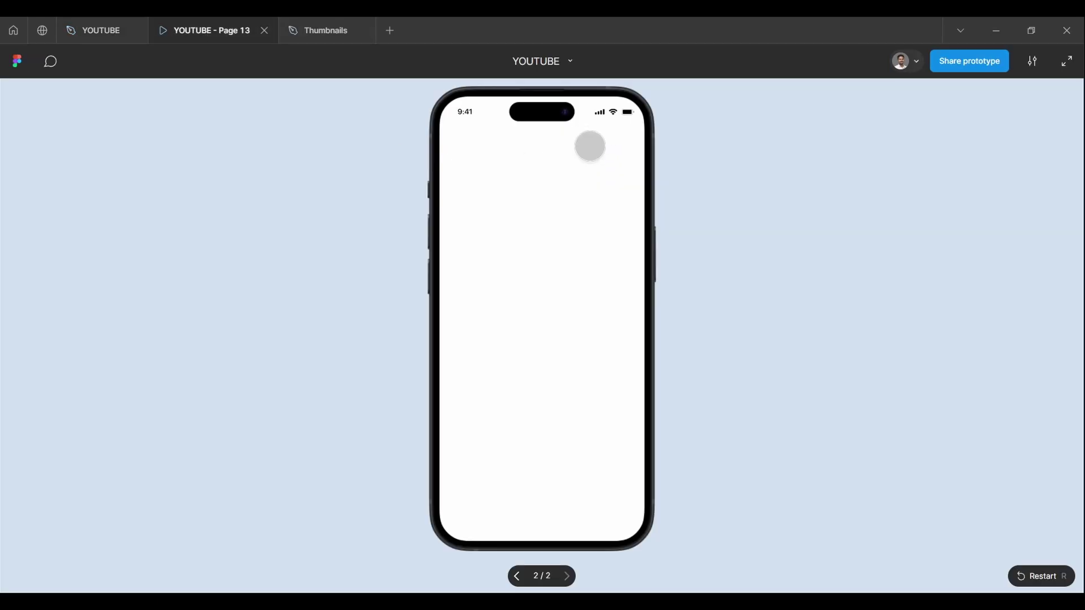
left_click(94, 30)
left_click(959, 144)
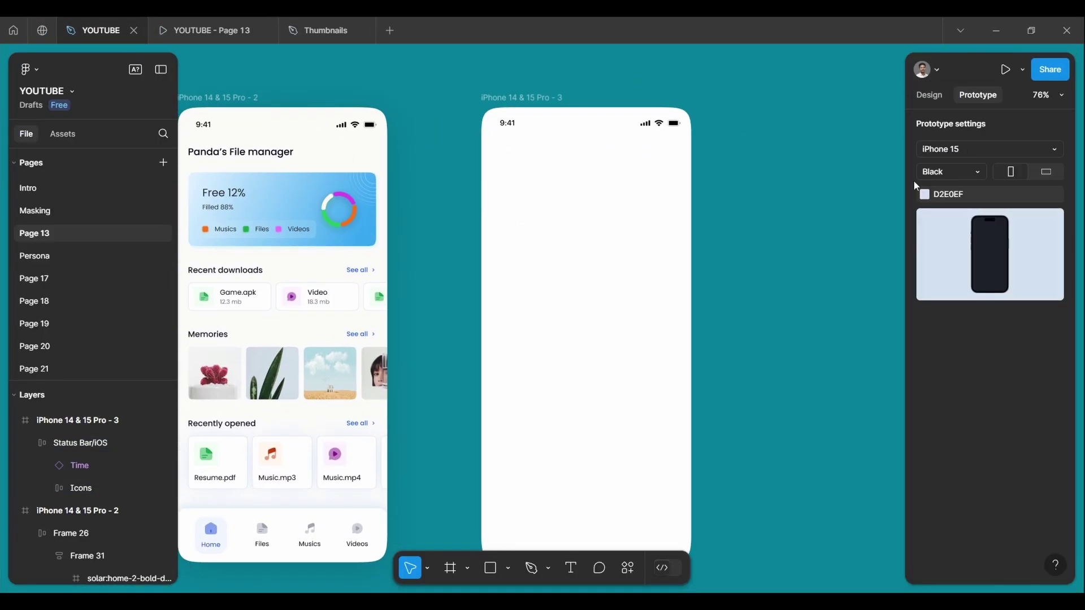
key("ctrl+Tab")
key("ctrl+shift+Tab")
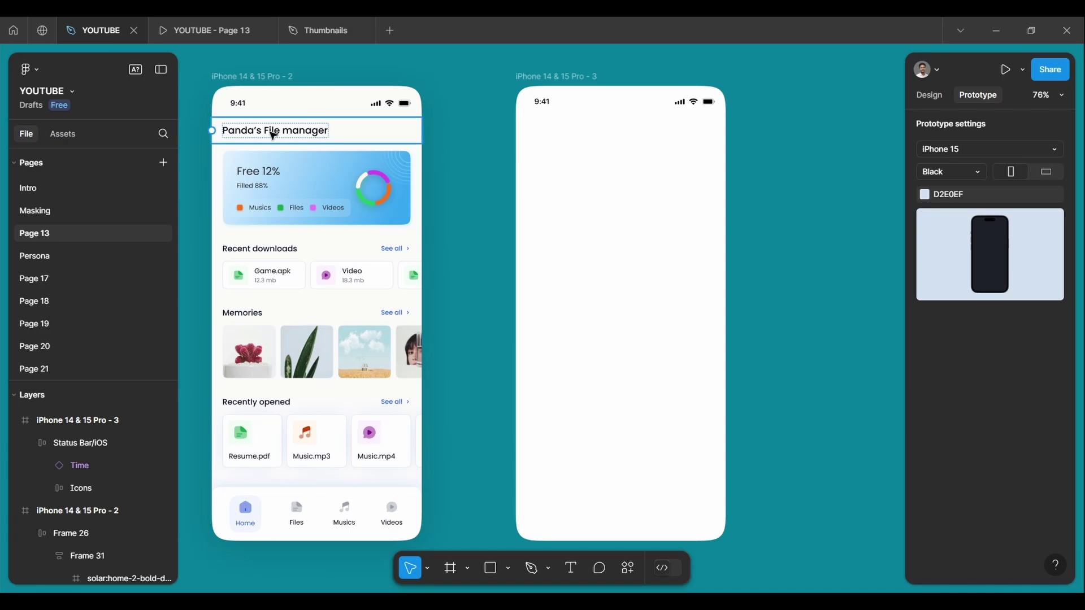
- Add the 'Panda's file manager' heading text and wrap it in its own frame
key("t")
left_click(571, 140)
type("Panda's file manager")
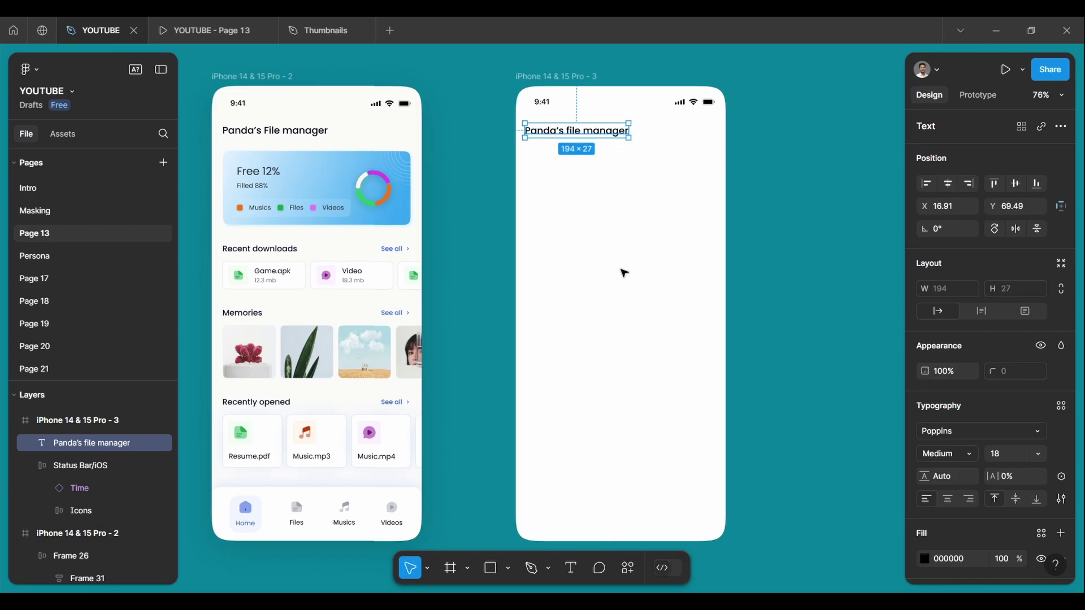
right_click(561, 130)
left_click(587, 309)
key("Escape")
- Give the heading frame auto layout, full phone width and 16 side padding
left_click(588, 131)
key("shift+a")
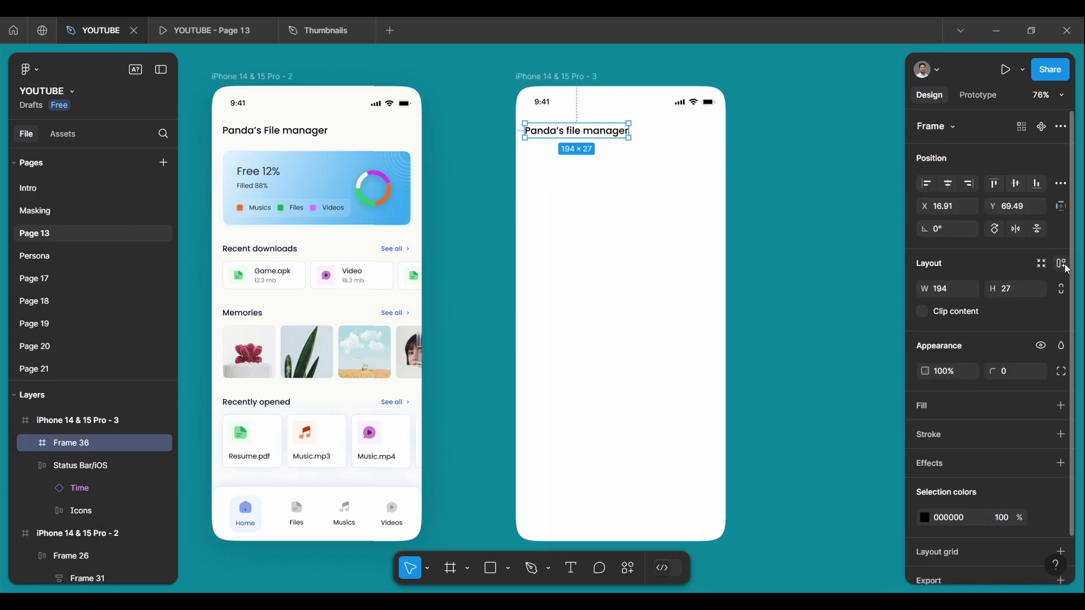
left_click_drag(639, 145, 725, 146)
left_click_drag(637, 148, 637, 142)
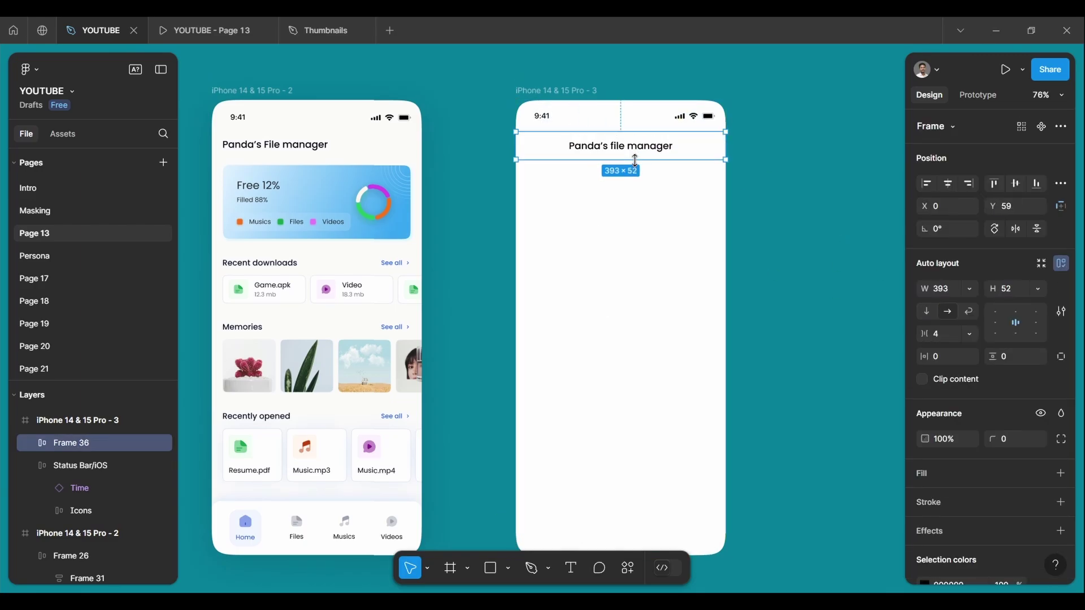
left_click_drag(967, 355, 945, 376)
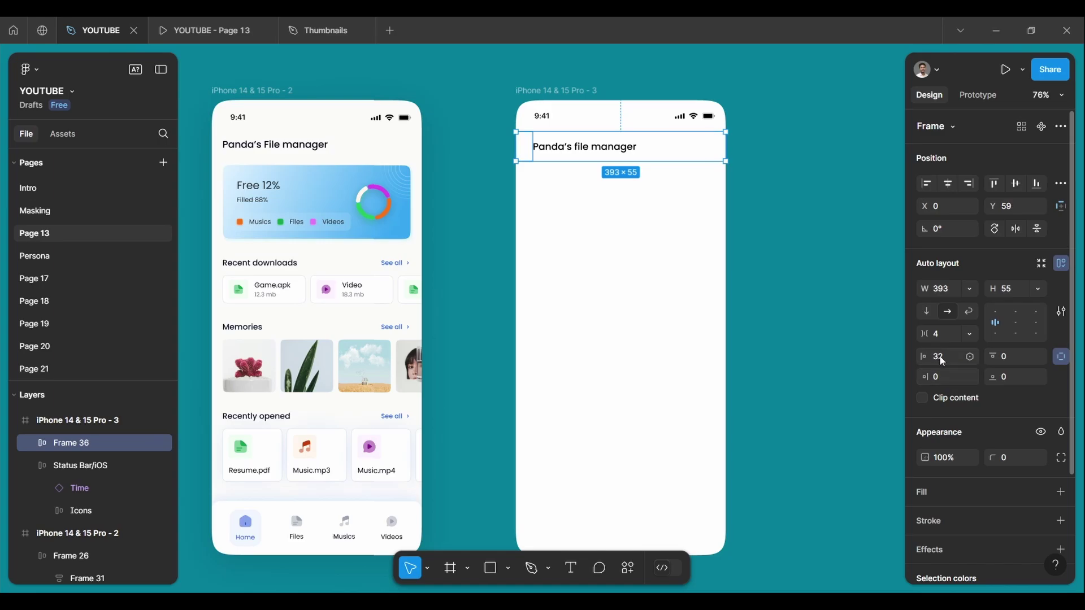
double_click(576, 147)
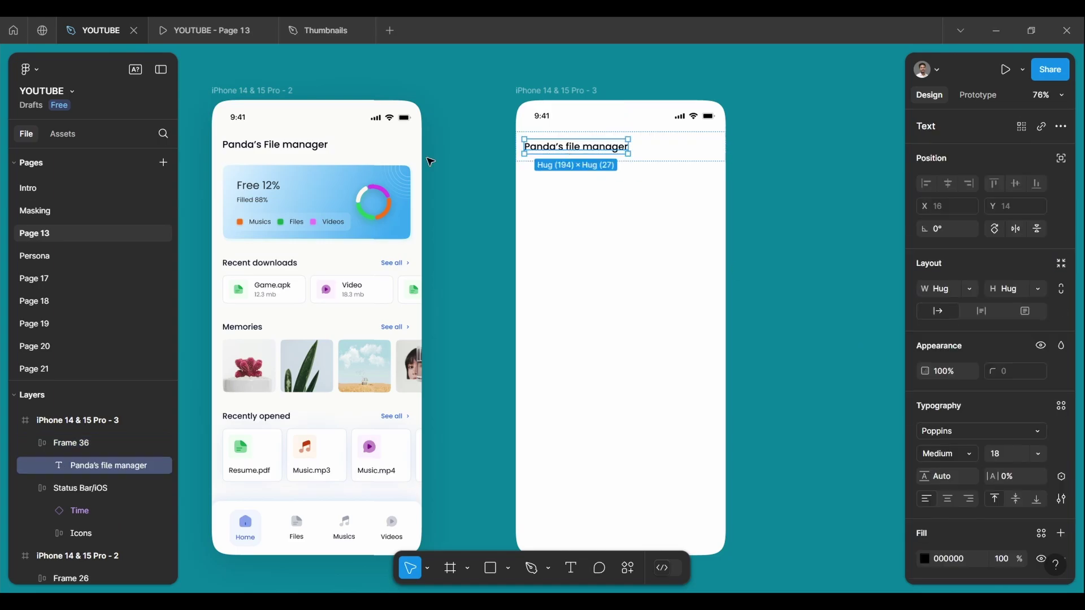
left_click(925, 442)
left_click(627, 567)
- Add Tailwind CSS v3.3.2 colour styles with the Tailwind Color Styles plugin
left_click(503, 337)
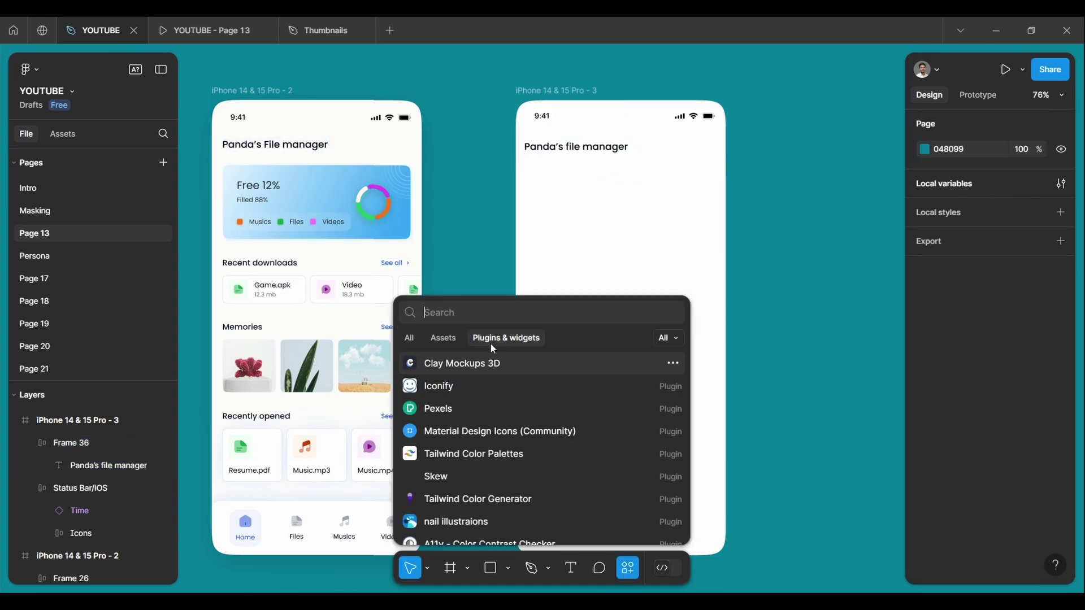
left_click(473, 448)
left_click(498, 312)
left_click(438, 407)
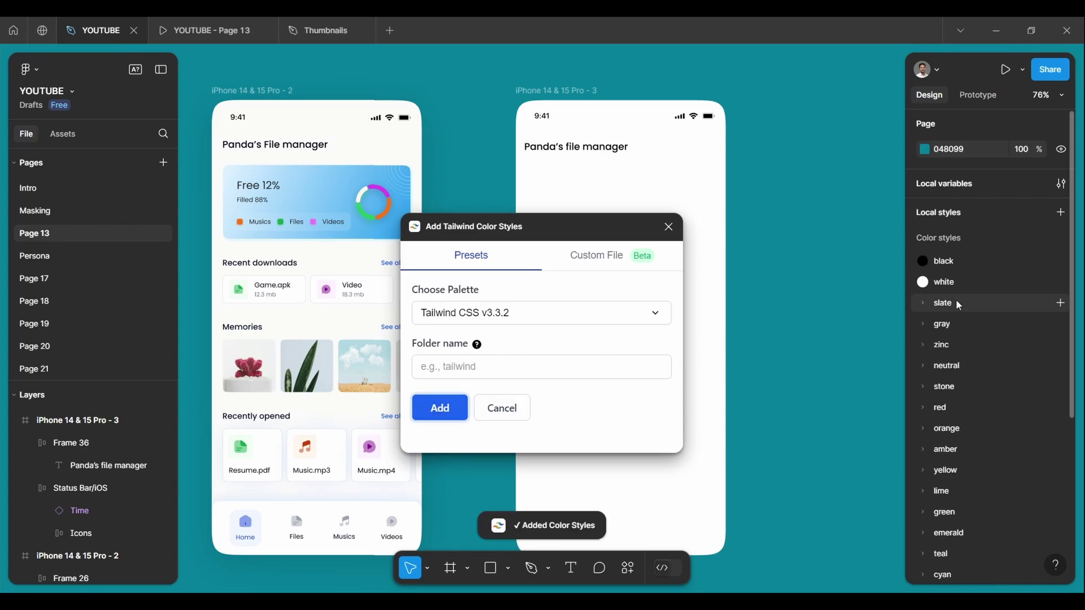
left_click(922, 303)
left_click(924, 387)
left_click(576, 146)
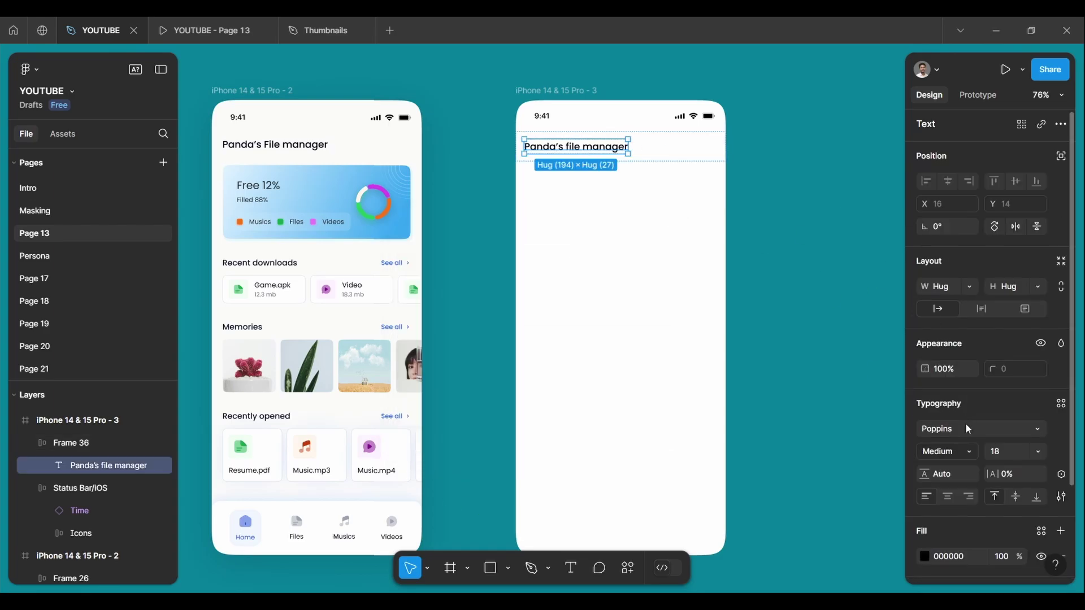
scroll(965, 422, "down", 3)
left_click(1041, 417)
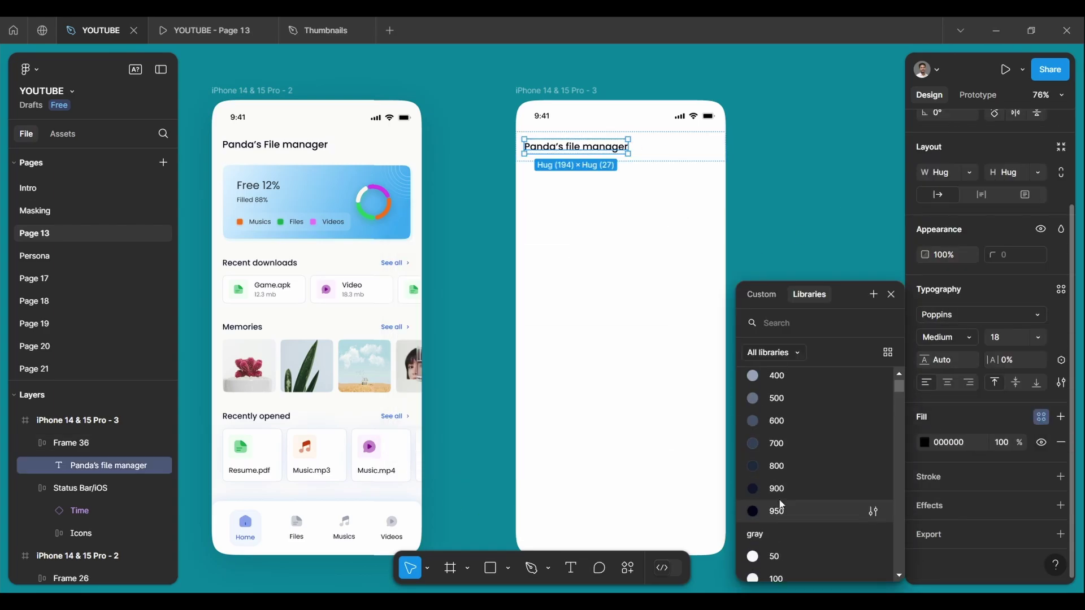
left_click(801, 283)
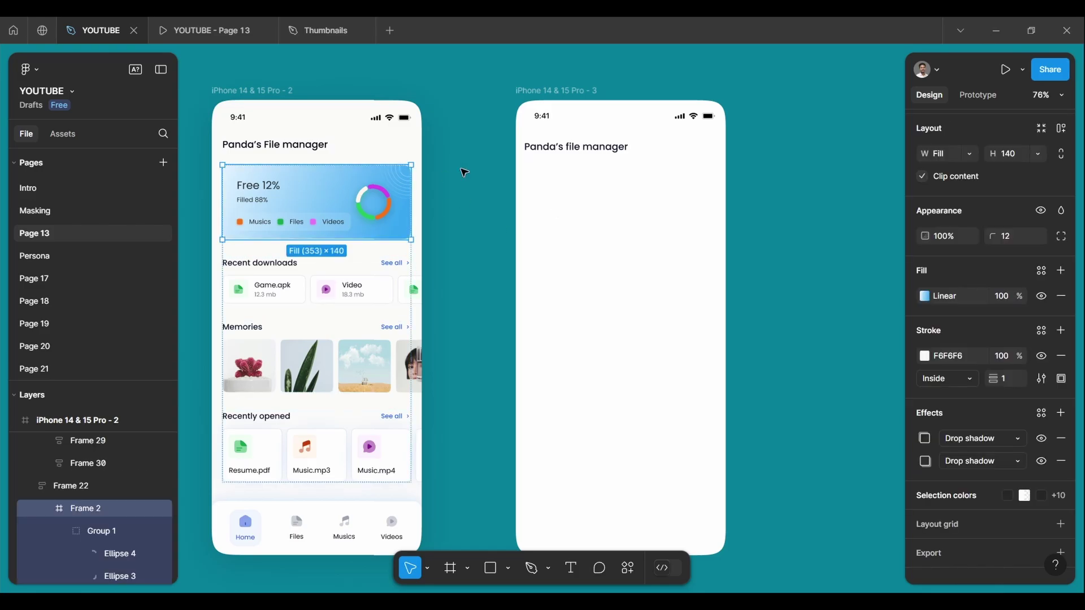
- Draw a 361-wide card frame under the heading
key("b")
left_click_drag(524, 164, 715, 223)
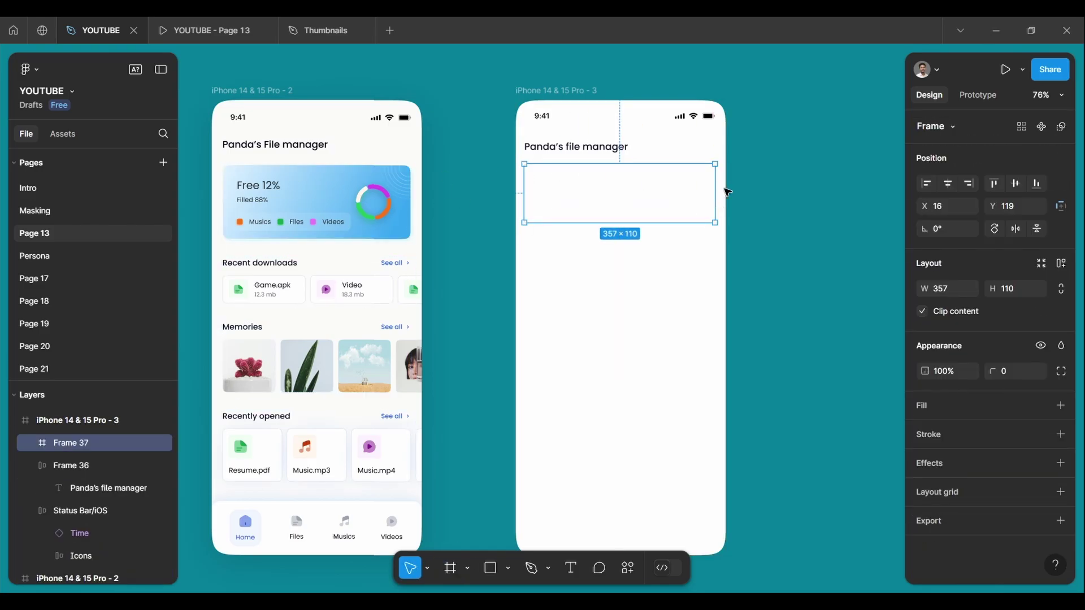
scroll(728, 192, "up", 10)
left_click_drag(605, 215, 629, 215)
scroll(734, 220, "down", 8)
scroll(656, 250, "down", 2)
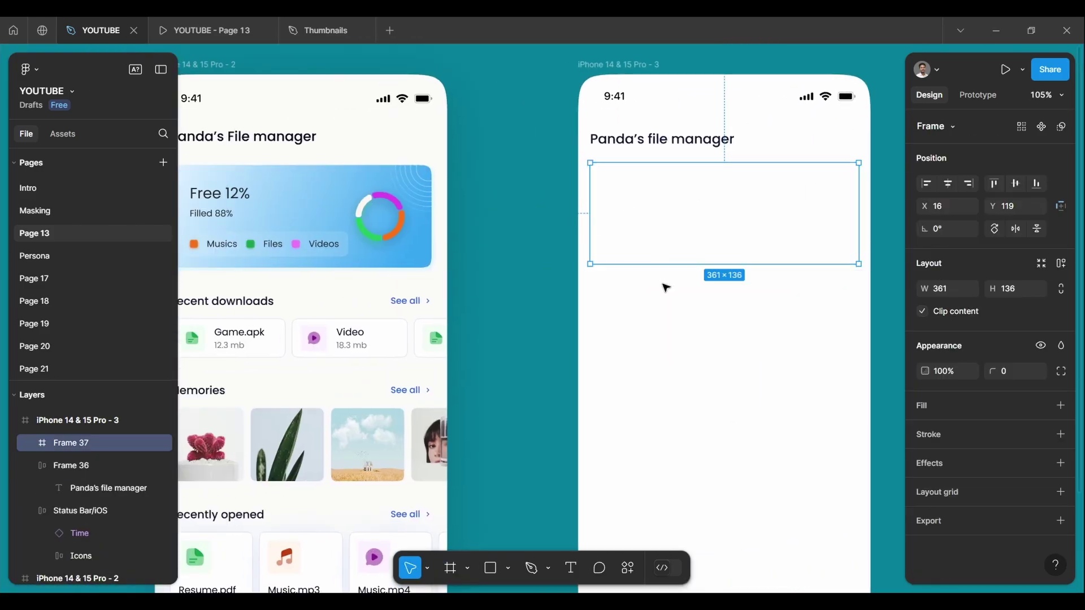
- Give the card a dark grey fill and rounded corners
left_click(1061, 405)
left_click(924, 431)
left_click(412, 247)
scroll(412, 247, "up", 5)
left_click(565, 266)
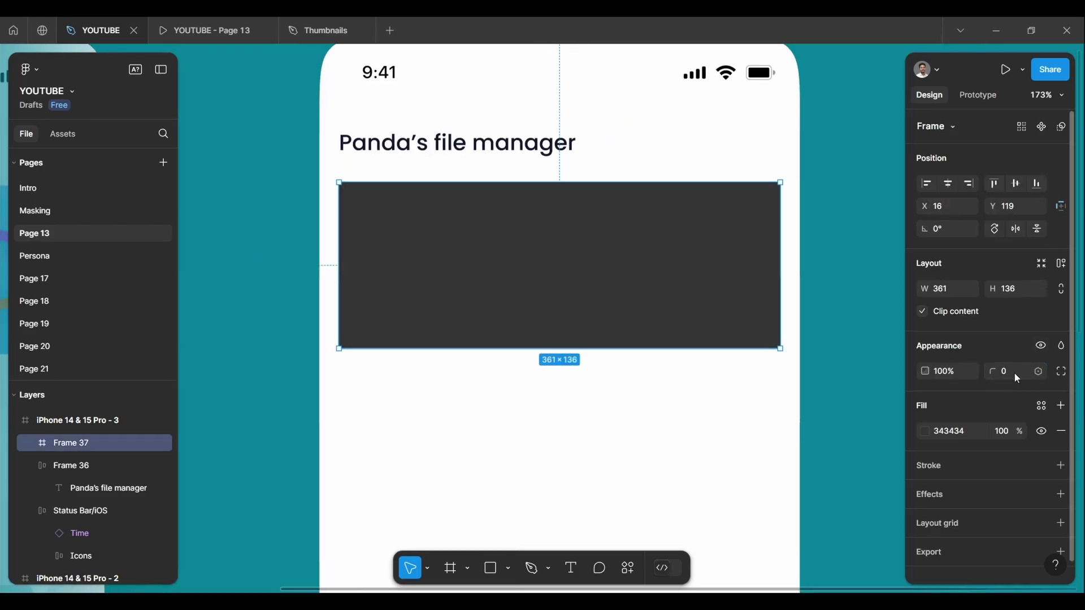
type("8")
type("12")
key("Return")
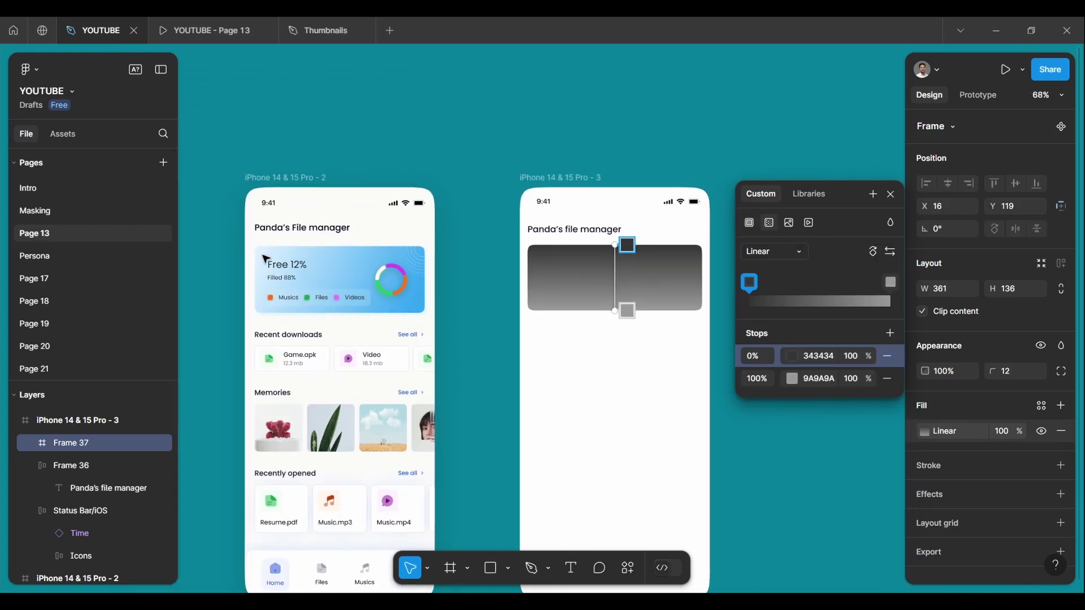
- Turn the card fill into a white-to-blue 018DF1 linear gradient spanning the card
left_click(694, 303)
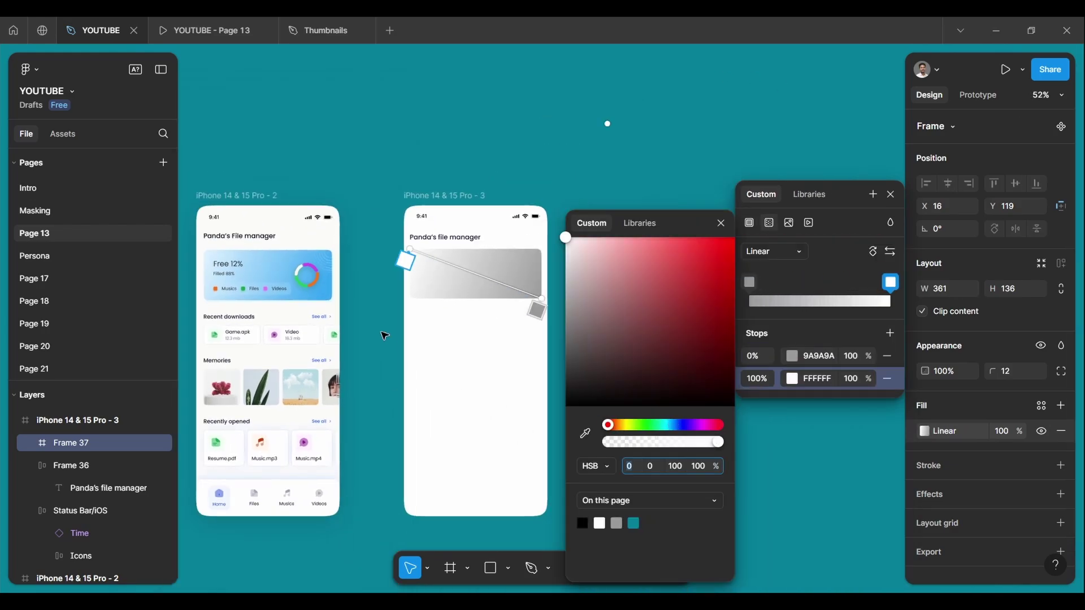
left_click(890, 251)
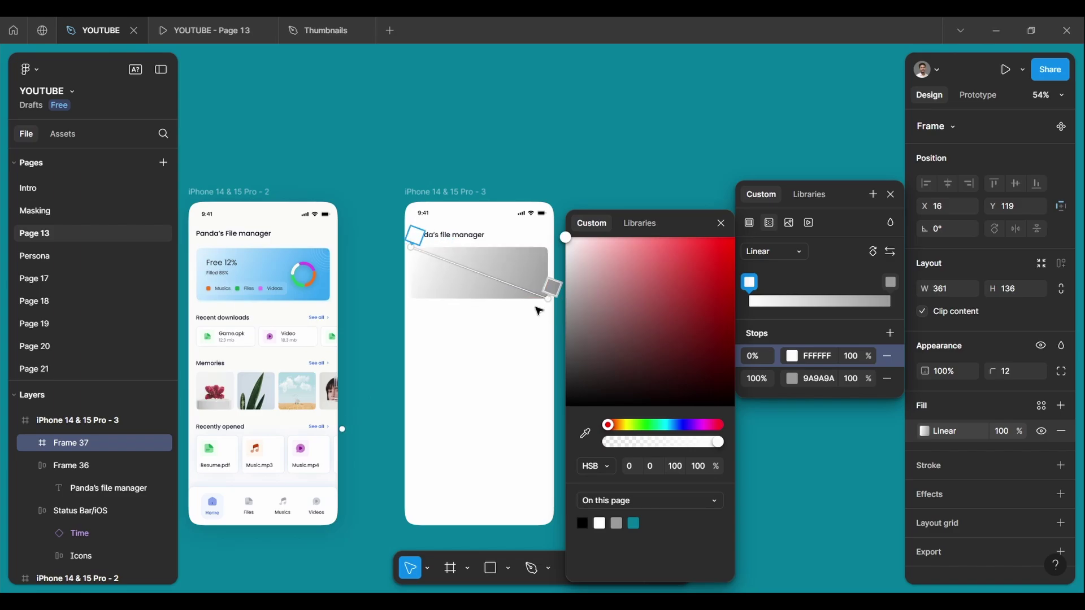
left_click(891, 282)
left_click_drag(608, 425, 671, 425)
left_click_drag(655, 273, 712, 257)
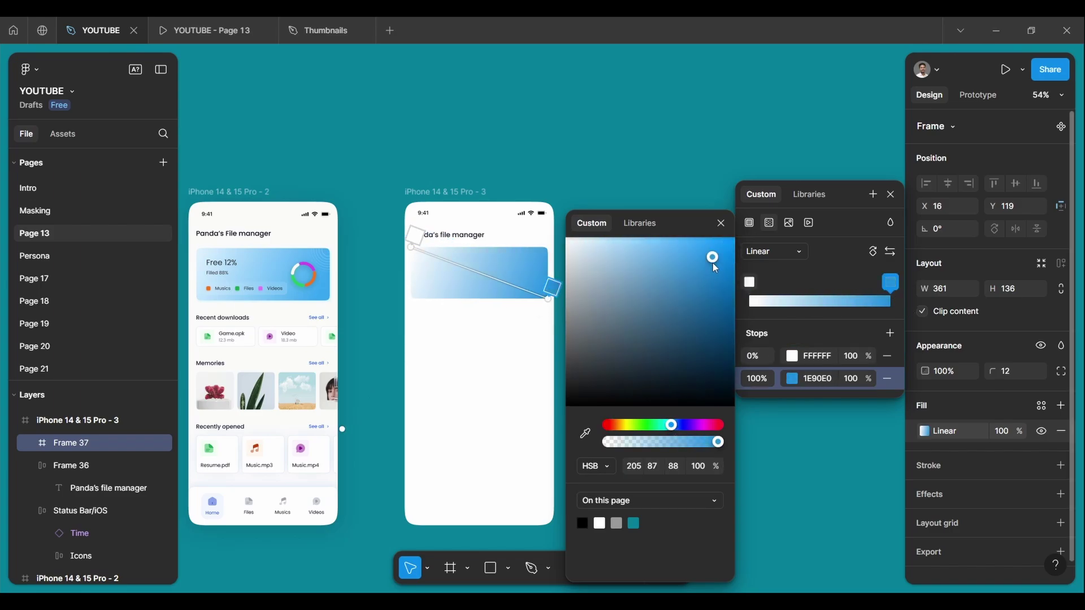
left_click_drag(411, 247, 376, 245)
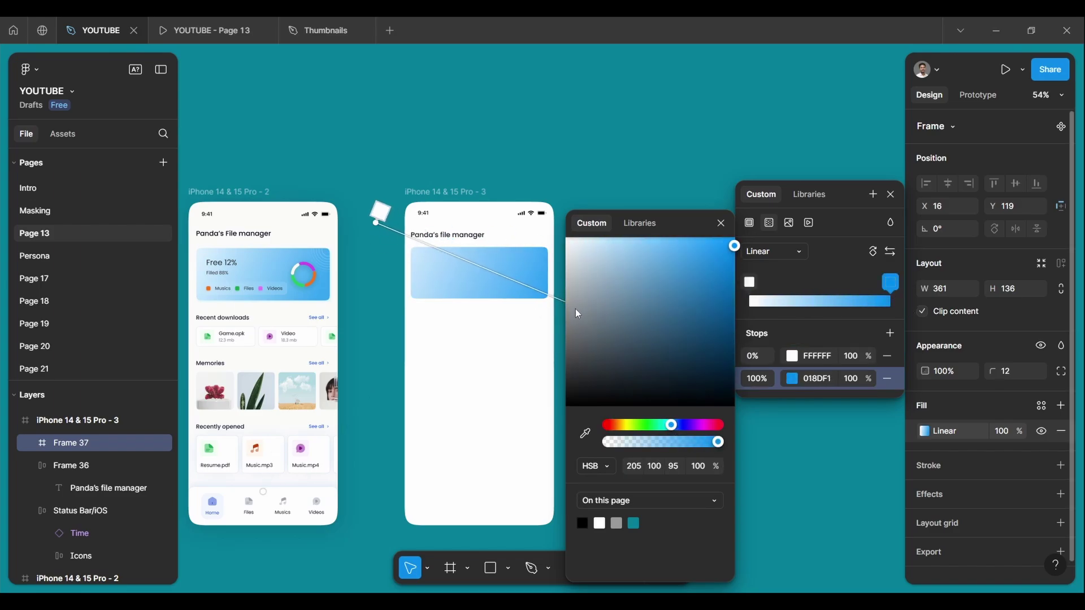
key("Escape")
scroll(290, 308, "up", 5)
- Draw a small circle with no fill and a white outline
left_click(508, 568)
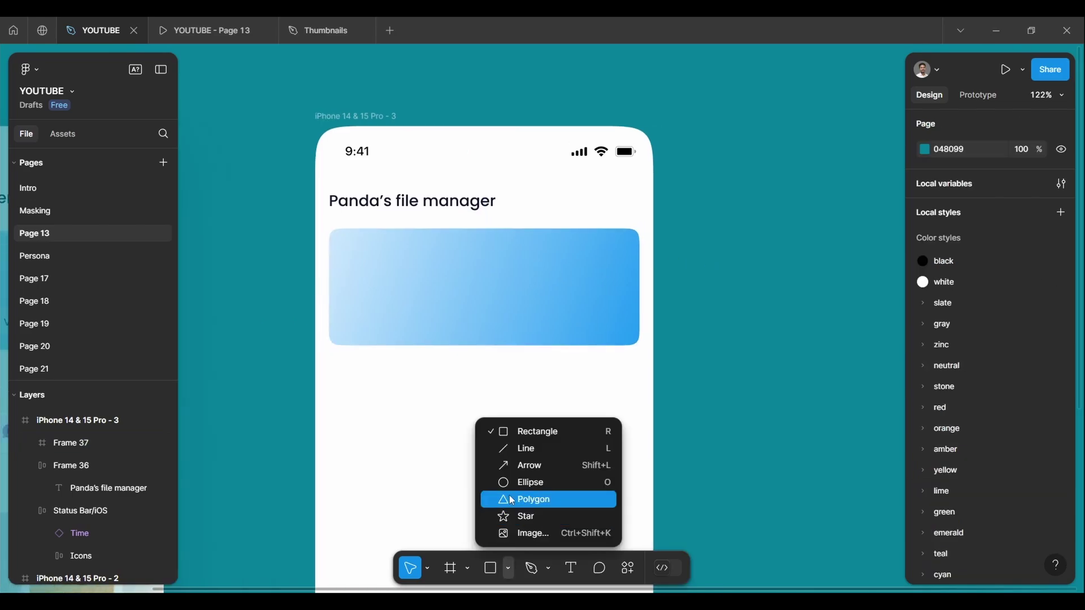
left_click(519, 482)
left_click_drag(592, 264, 614, 287)
scroll(614, 287, "up", 5)
left_click(1061, 409)
left_click(924, 436)
- Paste centred copies of the circle to form concentric rings
right_click(613, 274)
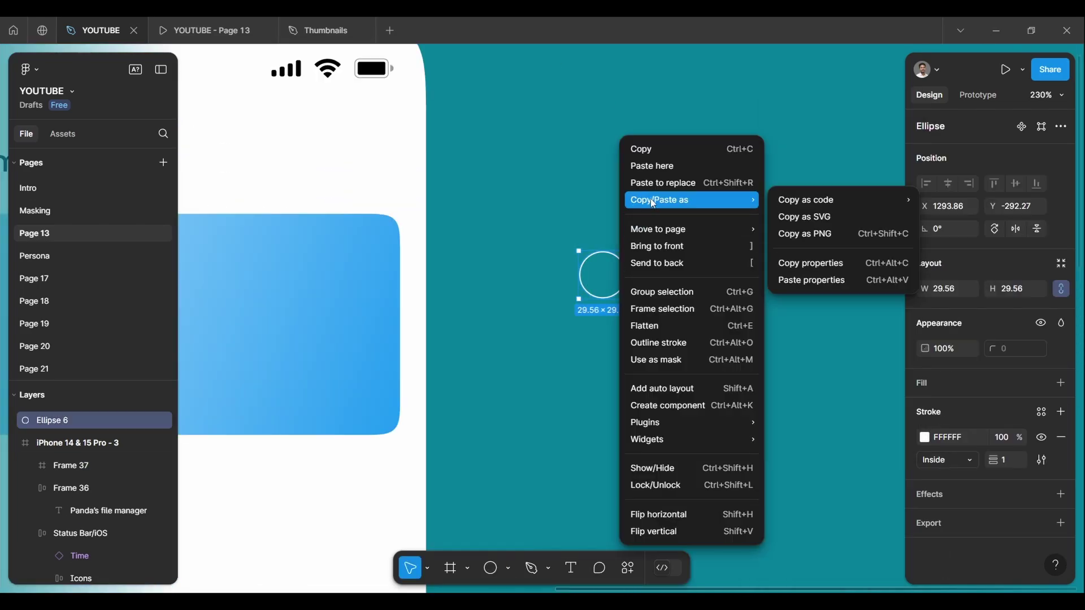
left_click(649, 179)
key("ctrl+z")
right_click(604, 274)
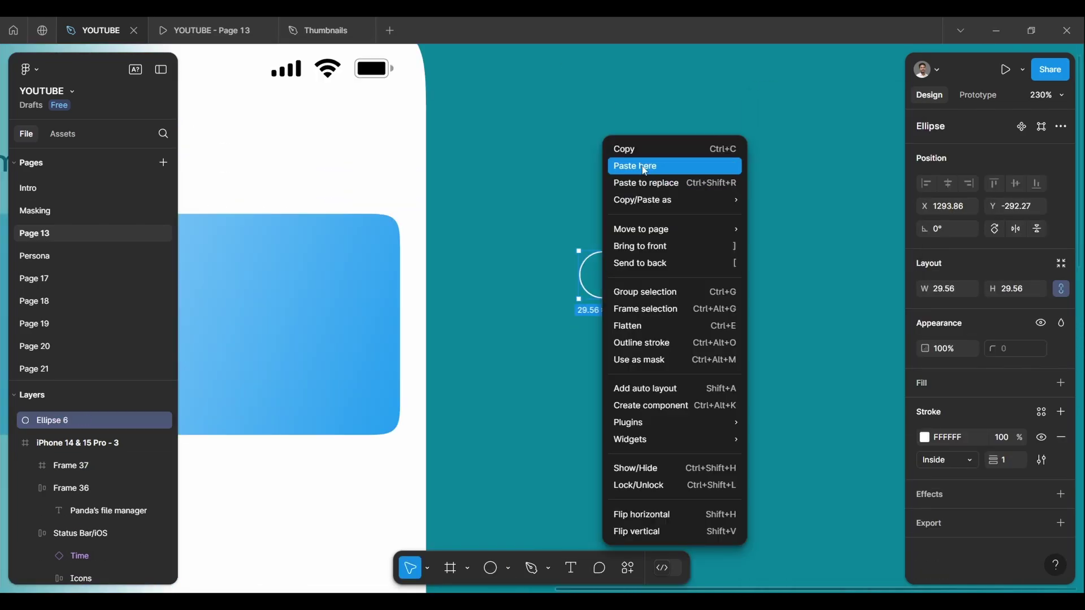
left_click(635, 166)
left_click_drag(647, 322, 627, 300)
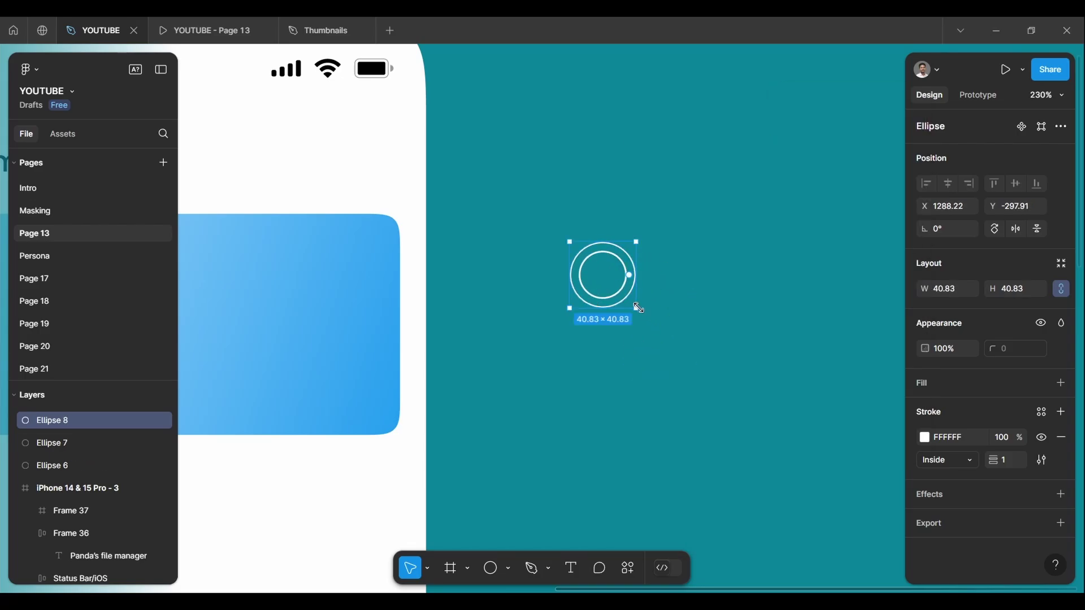
key("ctrl+v")
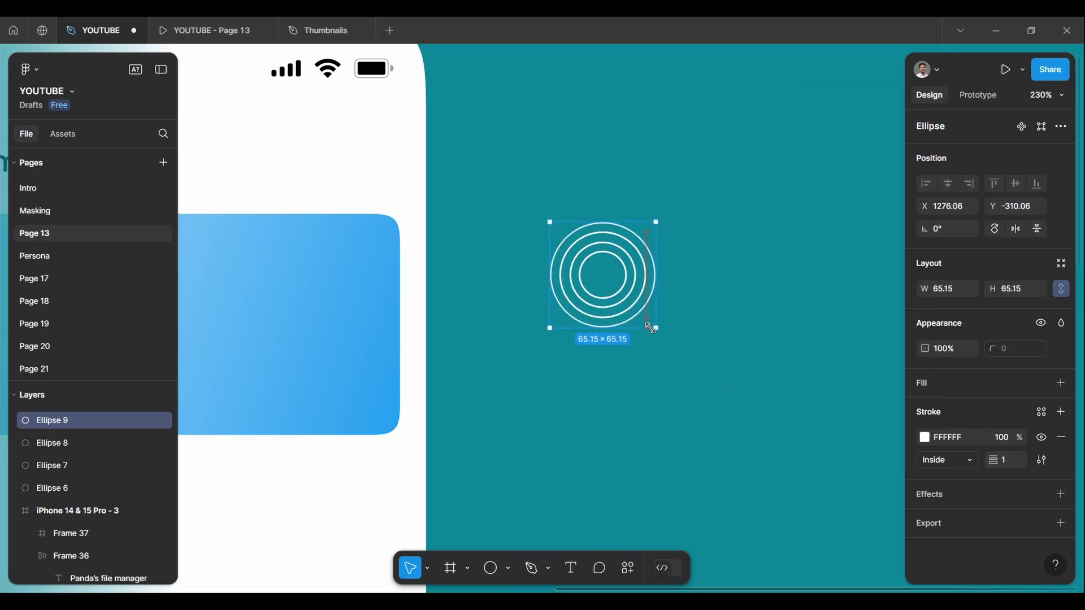
right_click(632, 136)
left_click(686, 166)
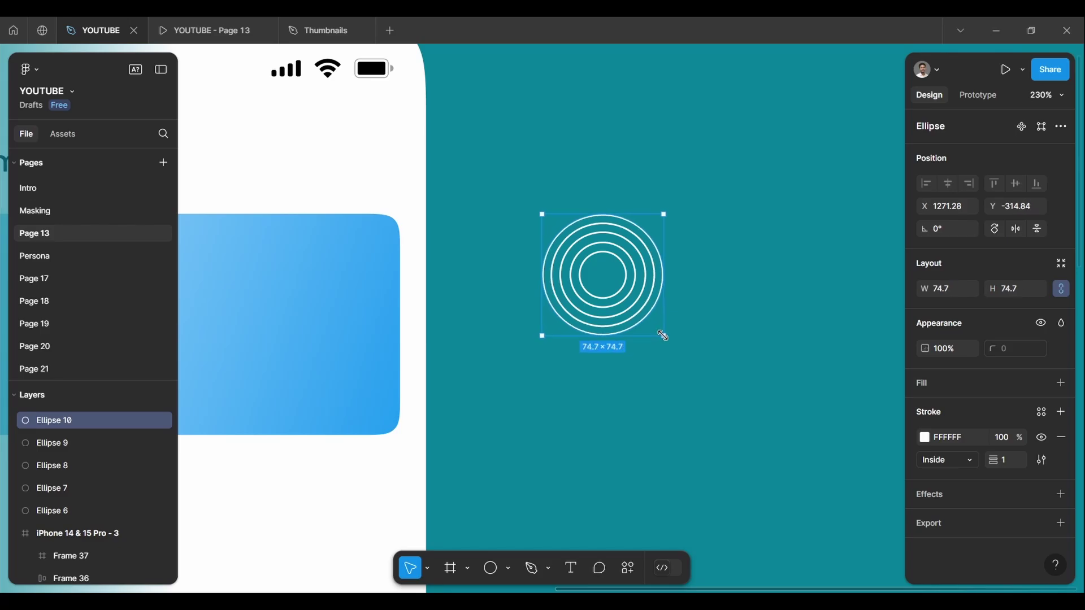
scroll(664, 336, "up", 5)
- Add larger outer rings around the existing ones
right_click(658, 350)
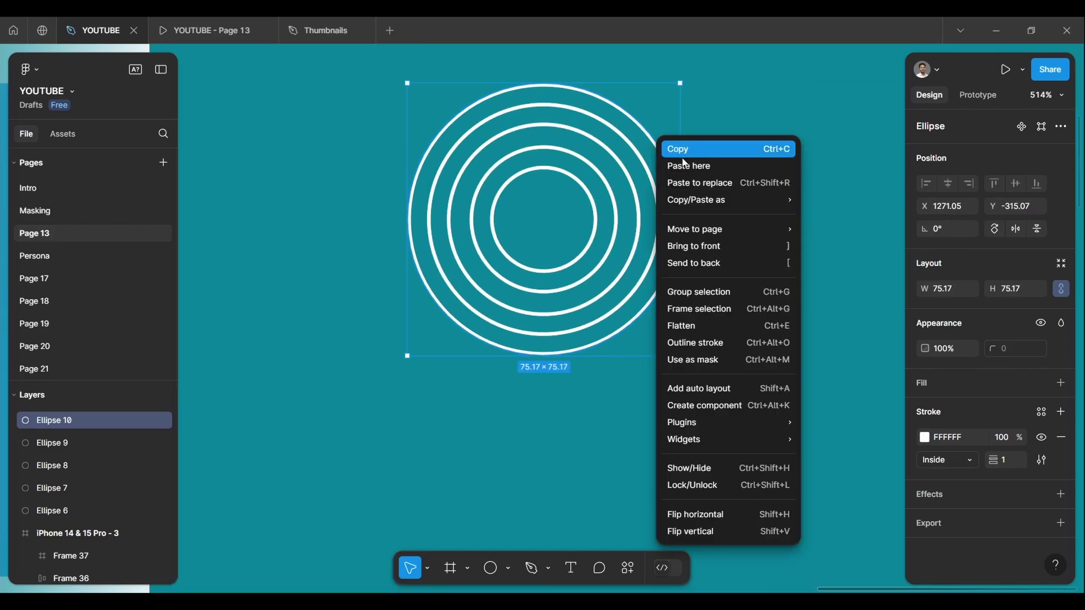
left_click(685, 167)
left_click_drag(676, 356, 676, 375)
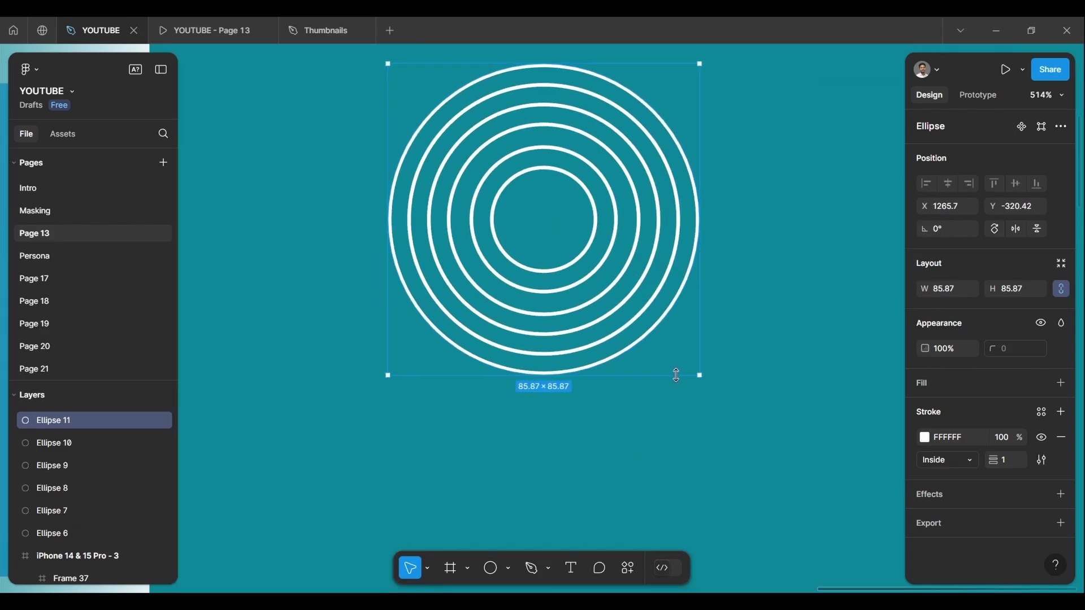
scroll(676, 375, "down", 5)
right_click(693, 351)
left_click(706, 162)
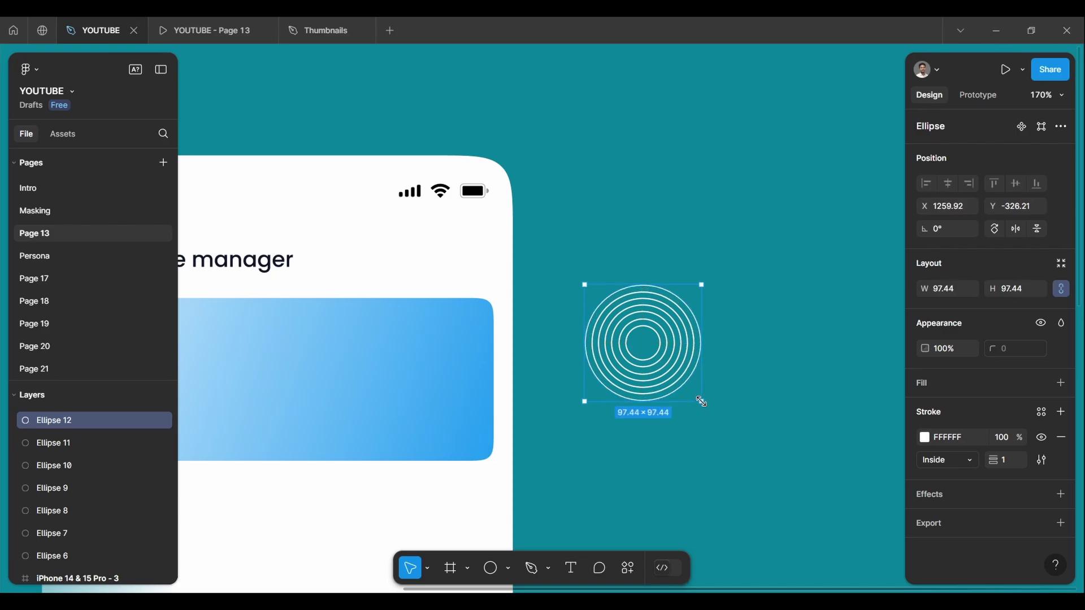
scroll(702, 401, "down", 1)
- Flatten the seven rings into one vector and place it on the card's top-right corner
left_click_drag(733, 426, 653, 294)
right_click(653, 294)
mouse_move(693, 195)
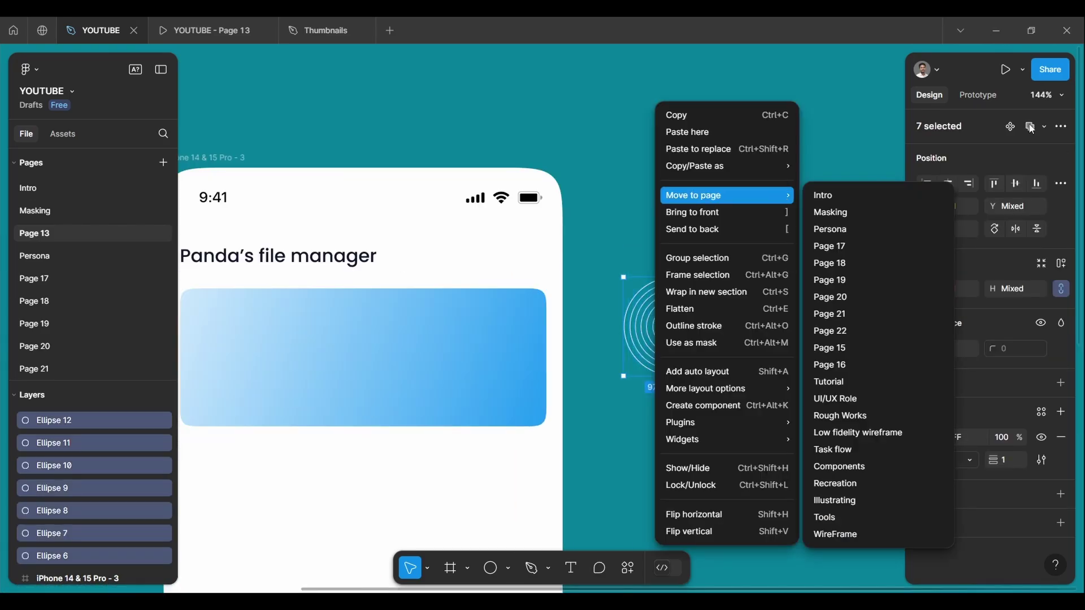
left_click(734, 308)
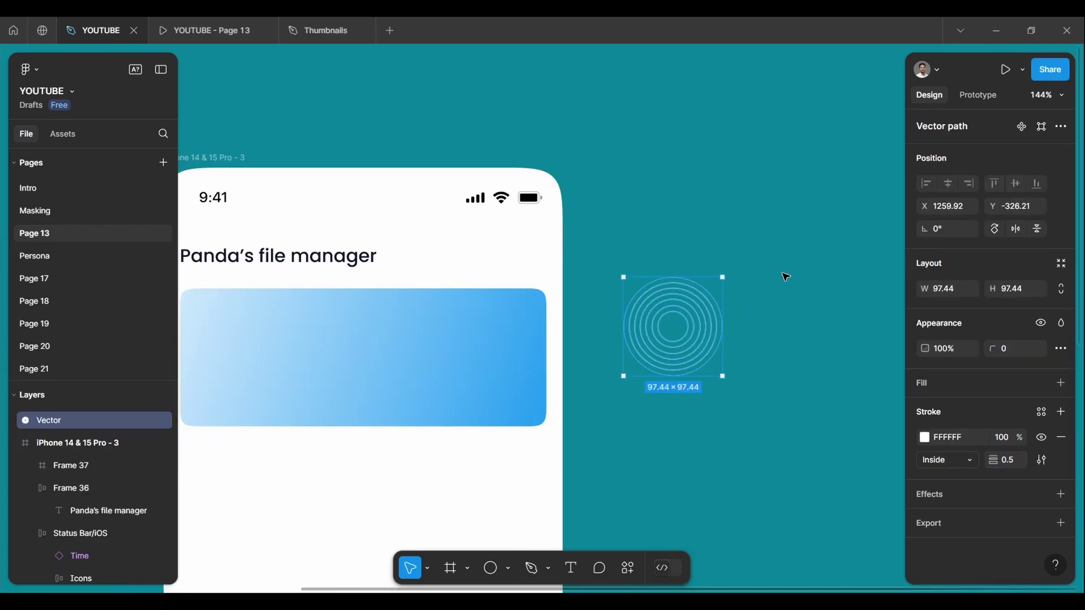
left_click_drag(673, 326, 520, 305)
- Give the rings' stroke a linear gradient with a recoloured end stop
left_click(925, 438)
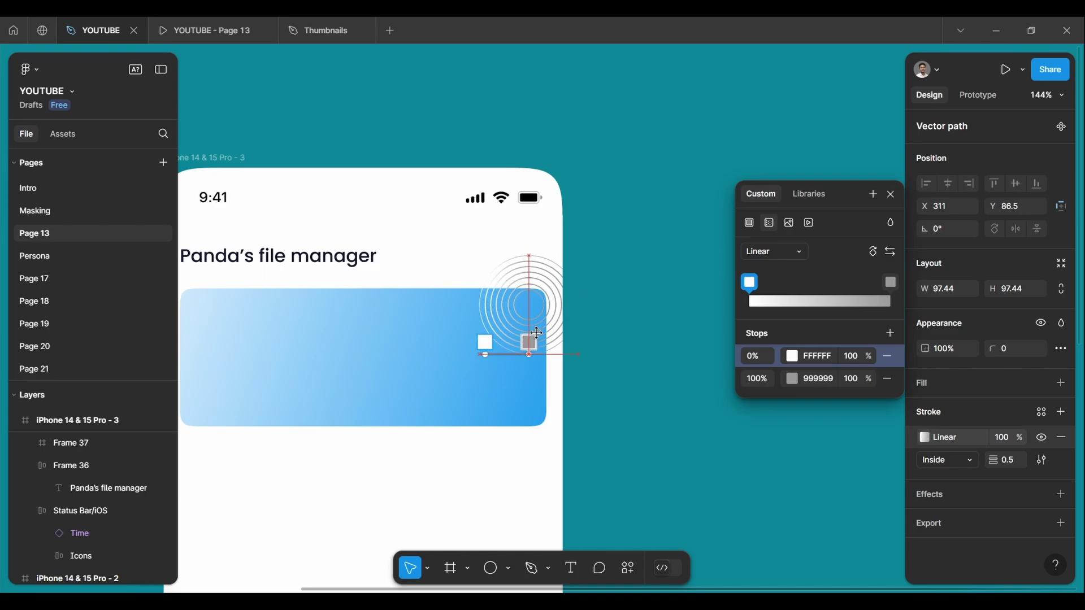
scroll(536, 333, "down", 3, "ctrl")
left_click(890, 282)
left_click(633, 294)
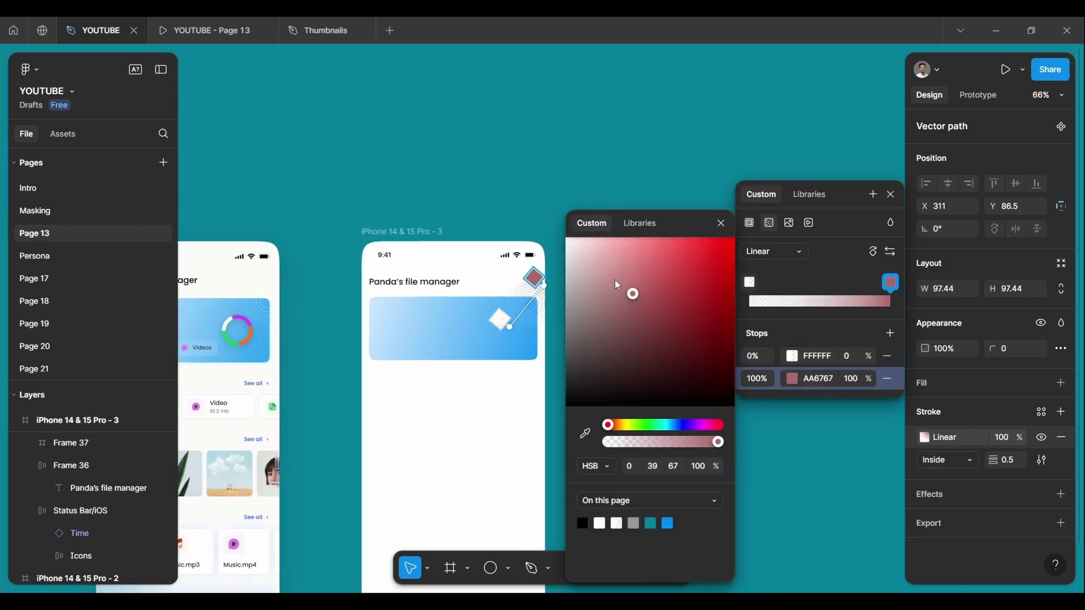
key("Escape")
left_click(538, 315)
scroll(476, 407, "down", 3)
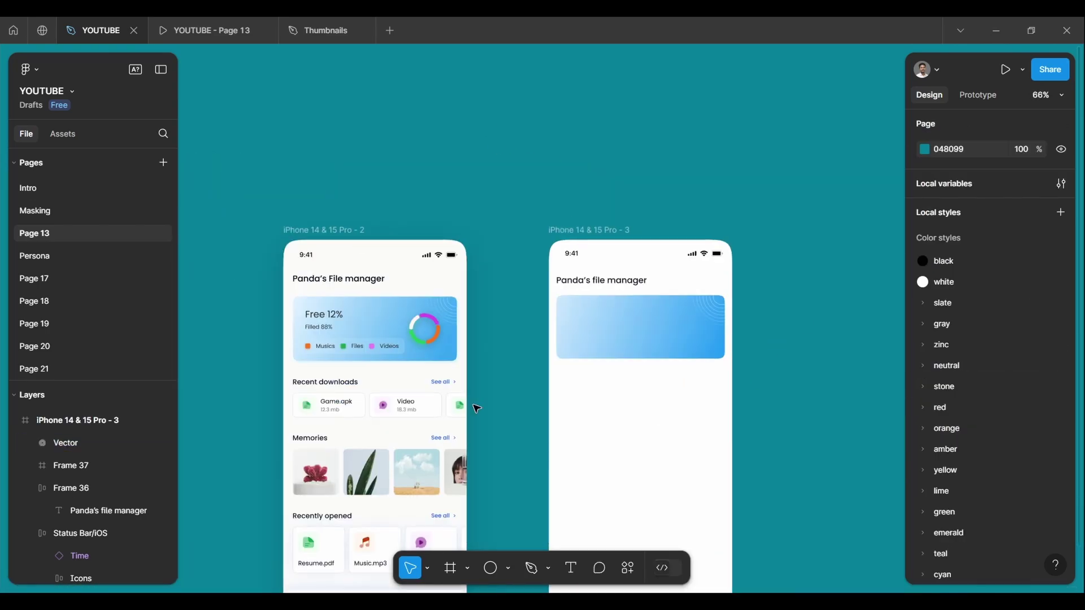
- Move the ring vector into the card frame so it clips, then start a text layer inside
left_click(706, 226)
scroll(787, 218, "up", 5, "ctrl")
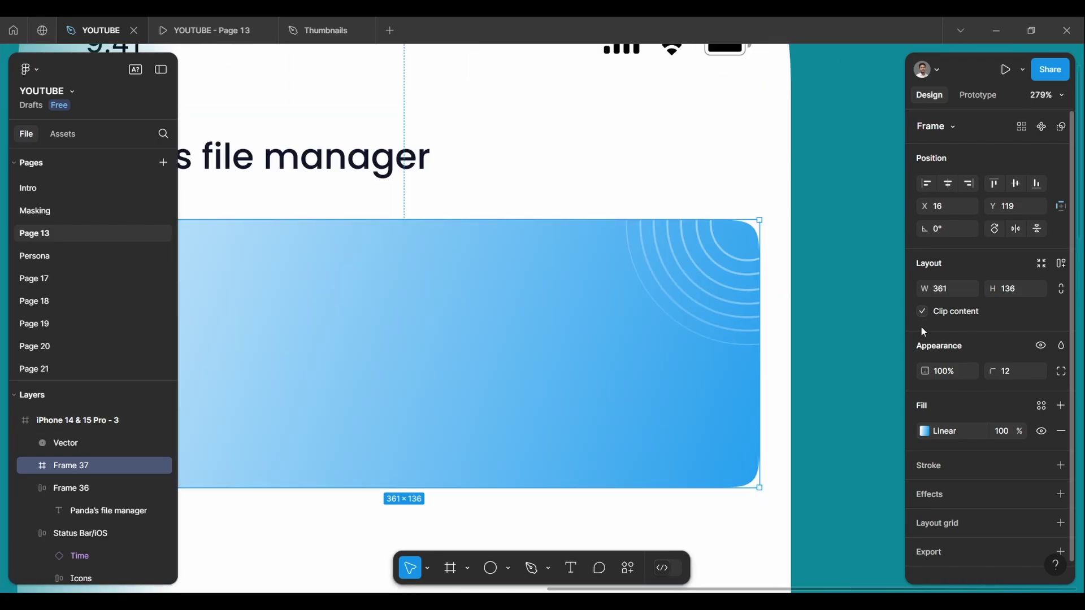
left_click(733, 291)
left_click(61, 466)
left_click(625, 289)
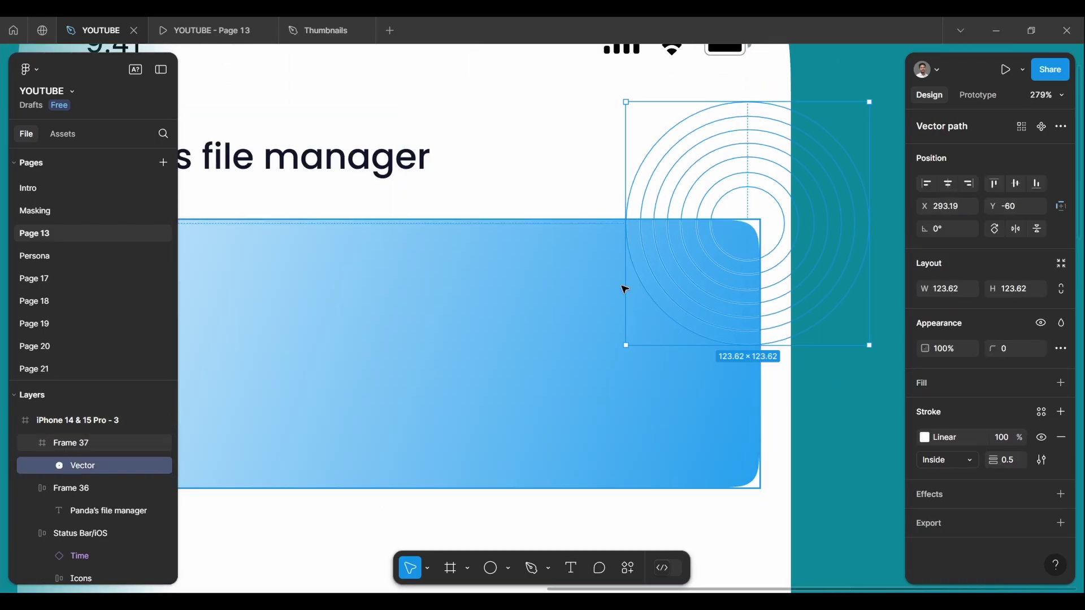
scroll(624, 290, "down", 5)
key("t")
left_click(565, 195)
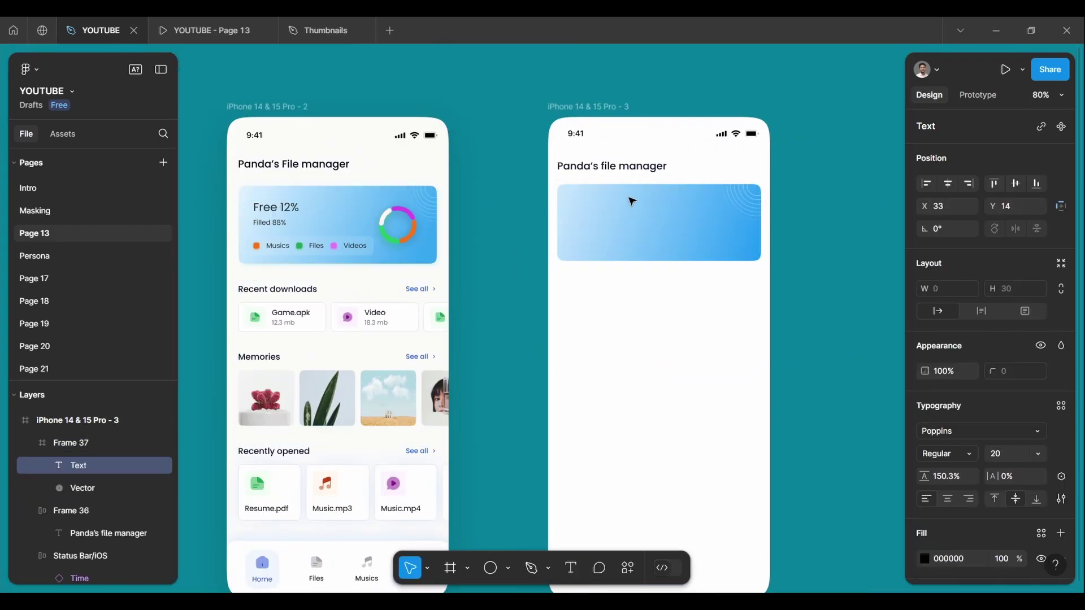
type("Free 12%")
- Style the Free 12% text as Light weight in slate/900
left_click(946, 453)
left_click(940, 276)
left_click(925, 559)
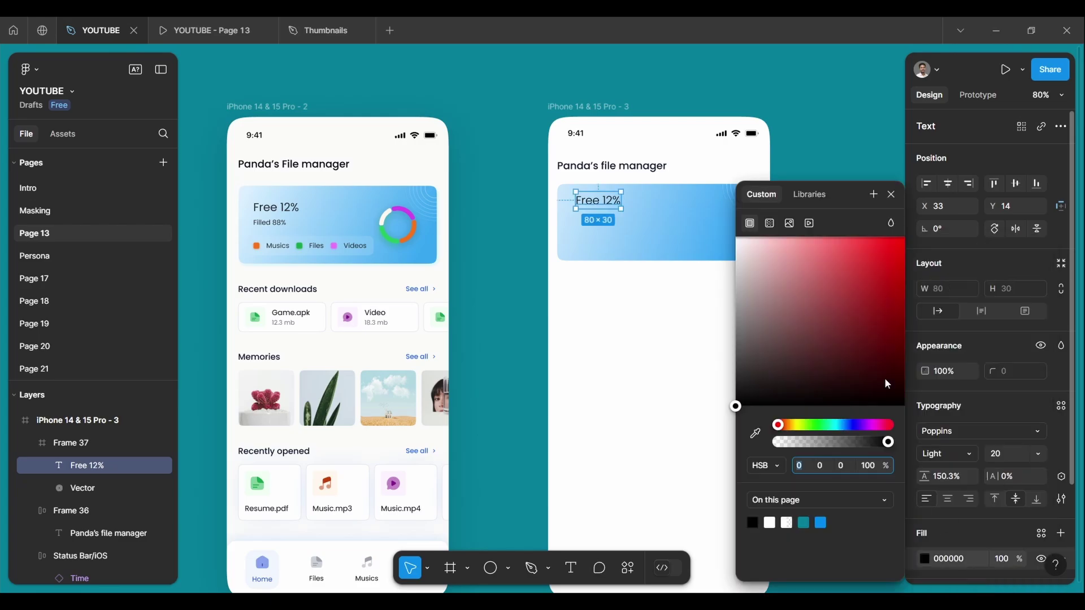
left_click(809, 294)
scroll(789, 558, "down", 1)
left_click(777, 559)
scroll(599, 200, "up", 3)
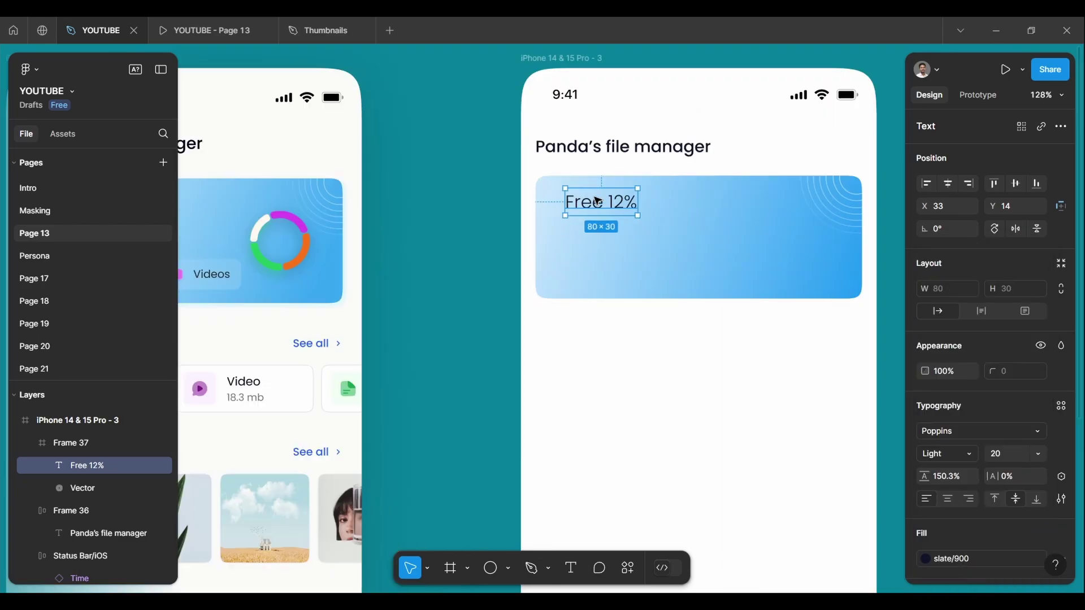
- Duplicate the text as Filled 88% at a smaller 14 font size
right_click(535, 121)
left_click(571, 148)
scroll(621, 279, "down", 3)
left_click(1001, 454)
type("14")
key("Return")
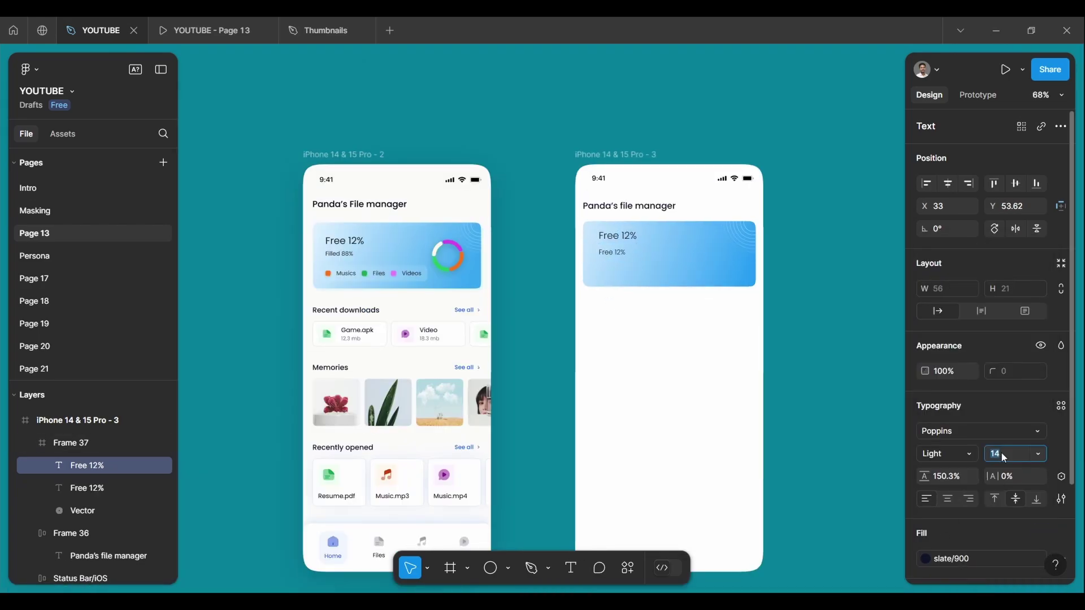
key("ctrl+a")
scroll(611, 270, "up", 3)
- Wrap Free 12% and Filled 88% in a new auto-layout frame
left_click_drag(611, 270, 750, 270)
left_click(750, 270)
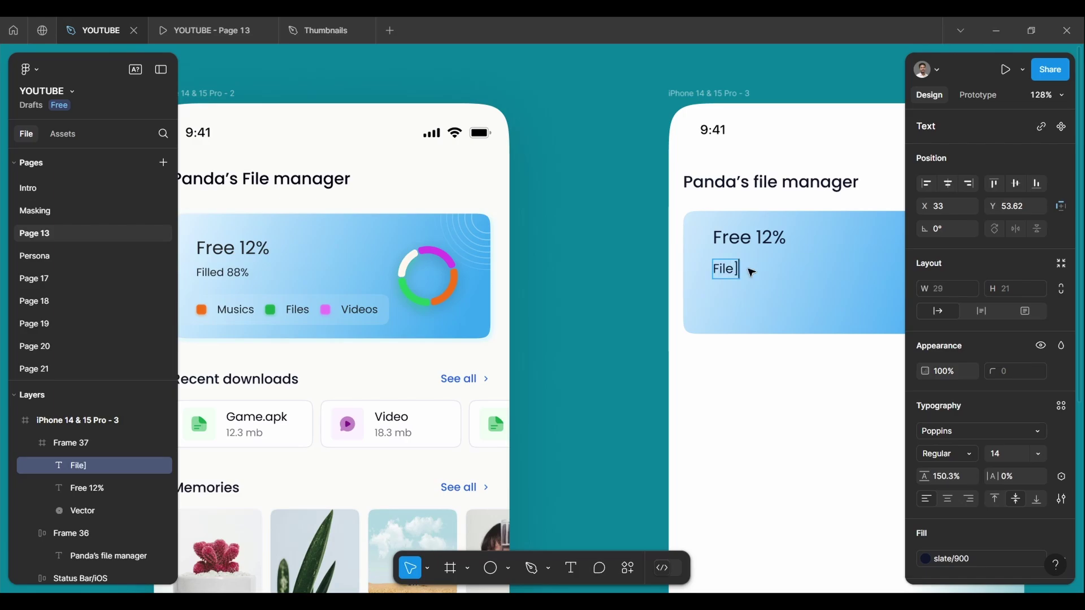
type("led 88%")
left_click(755, 240, "shift")
right_click(755, 241)
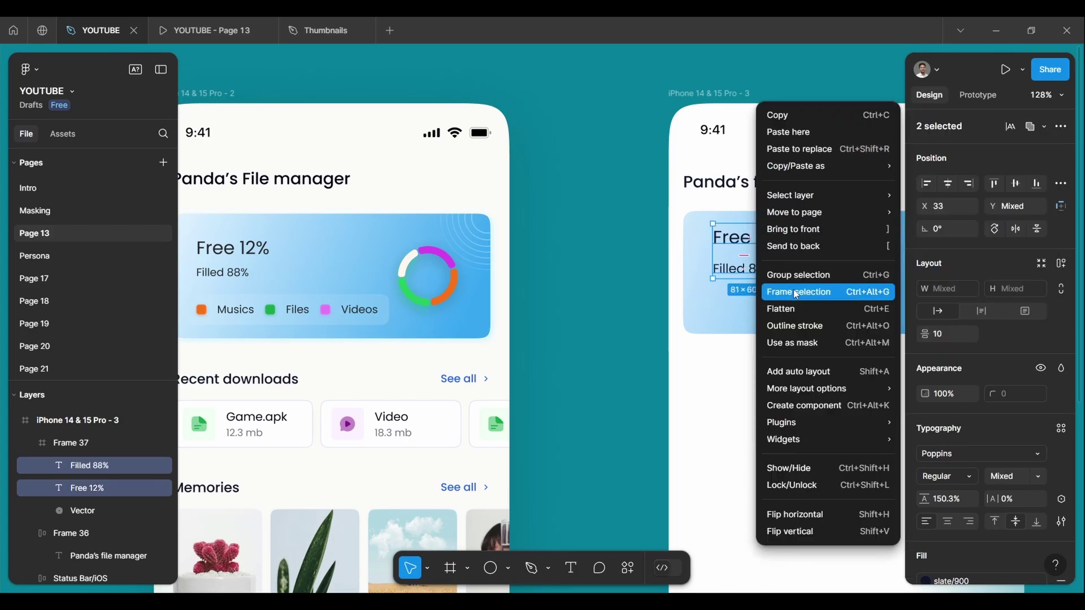
left_click(785, 291)
key("shift+a")
scroll(750, 250, "down", 1)
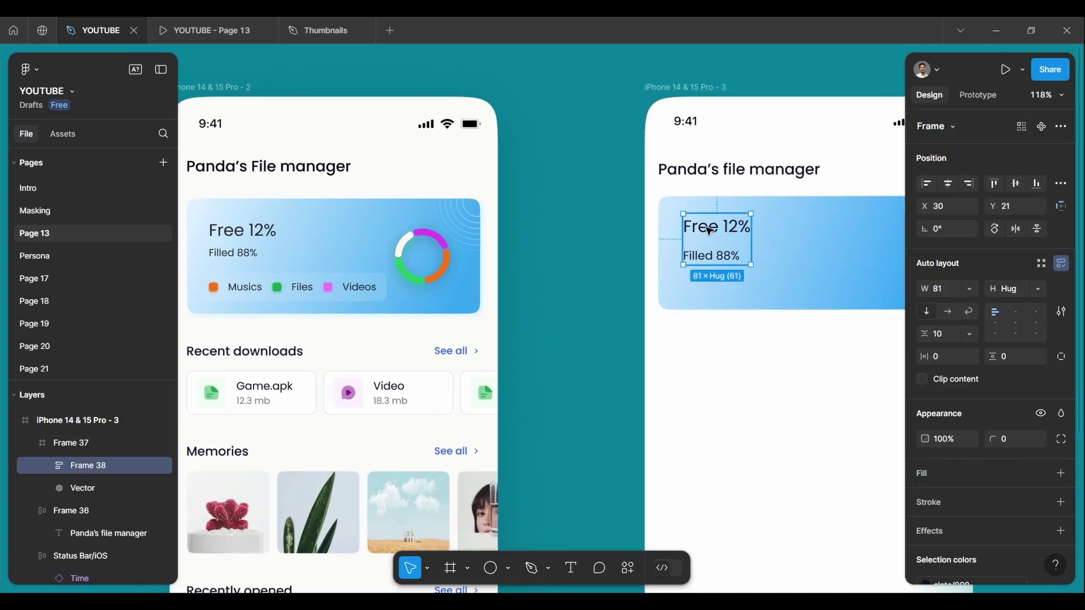
scroll(588, 339, "down", 1)
- Adjust the spacing between the two texts and set Filled 88% to size 12
left_click(953, 334)
type("8")
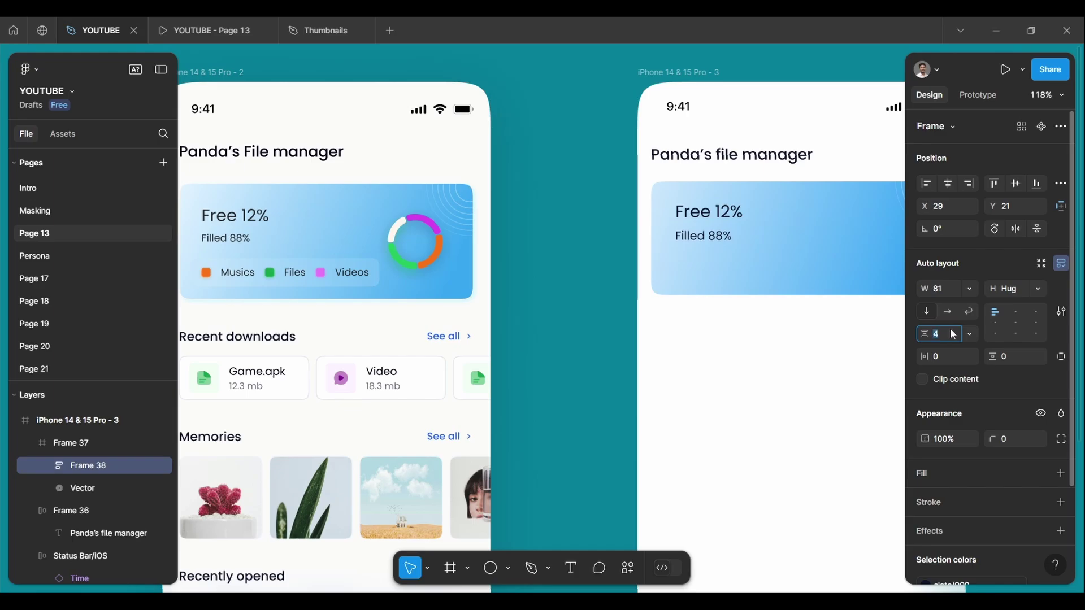
key("Return")
type("12")
key("Return")
left_click(558, 288)
scroll(559, 288, "down", 2)
scroll(519, 275, "up", 1)
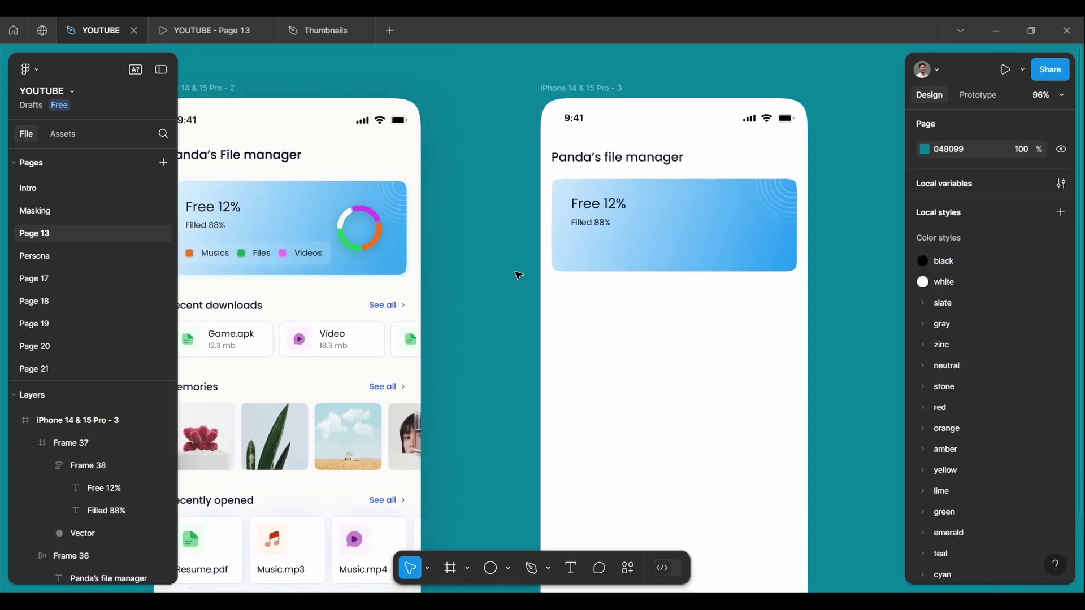
- Draw a small circle arc below the card and duplicate it twice
scroll(641, 255, "up", 2)
key("o")
left_click_drag(736, 304, 789, 347)
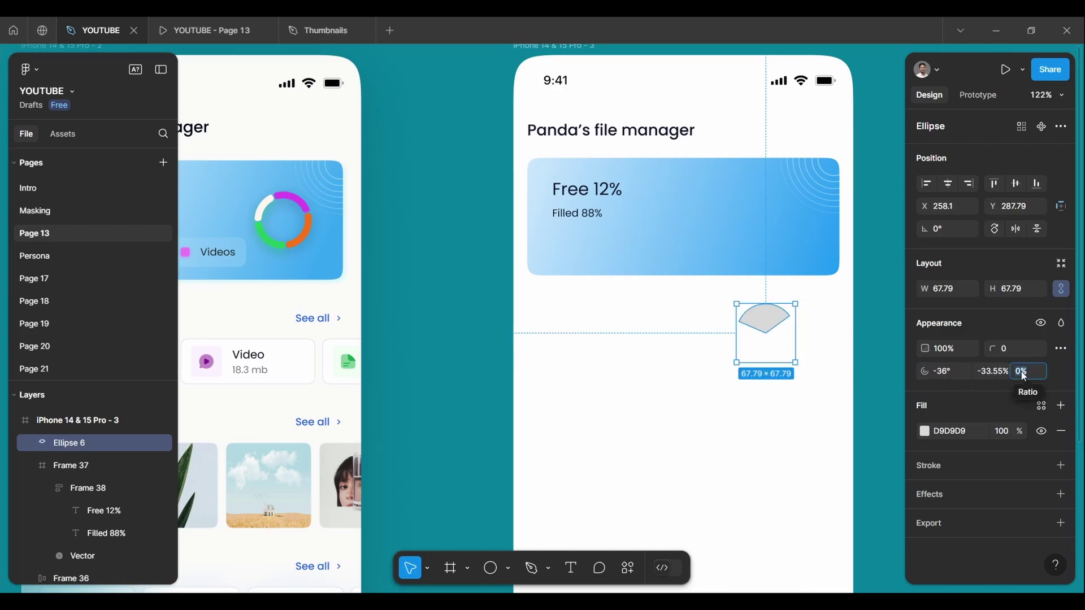
scroll(765, 315, "up", 2)
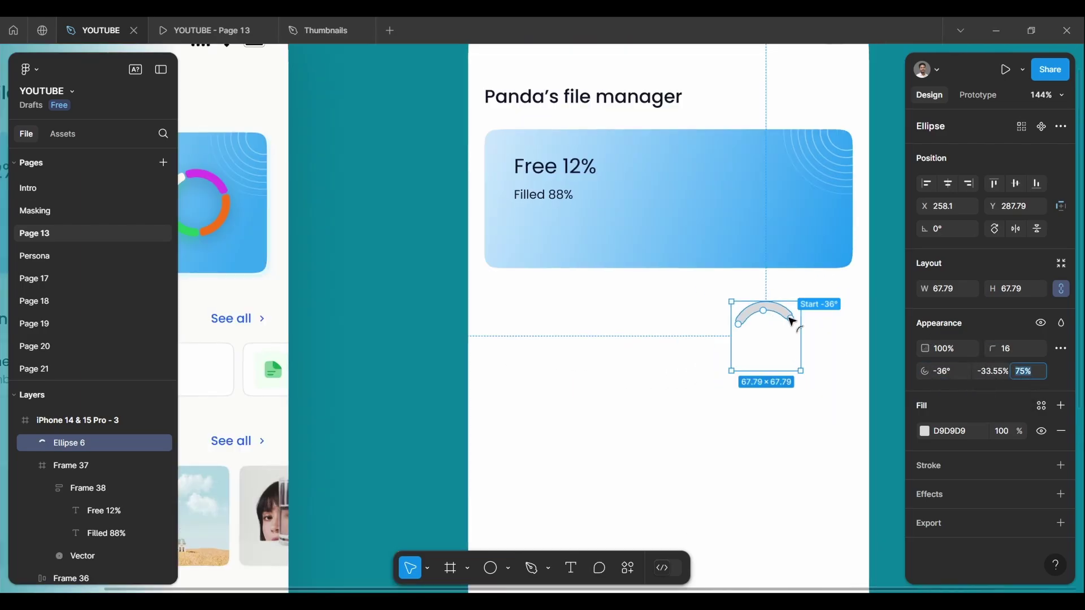
right_click(785, 315)
key("ctrl+d")
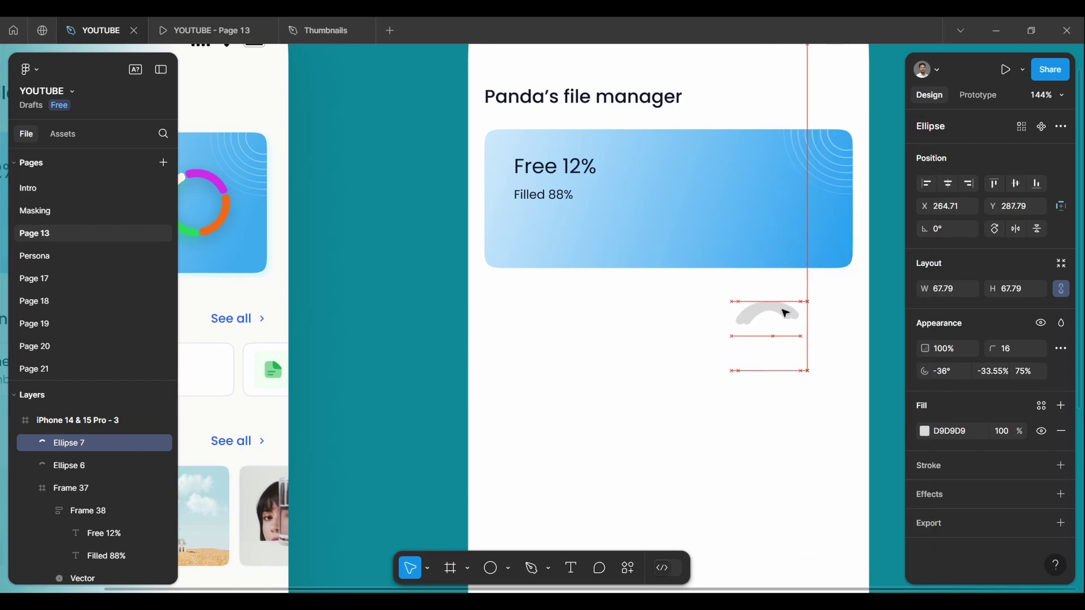
right_click(793, 364)
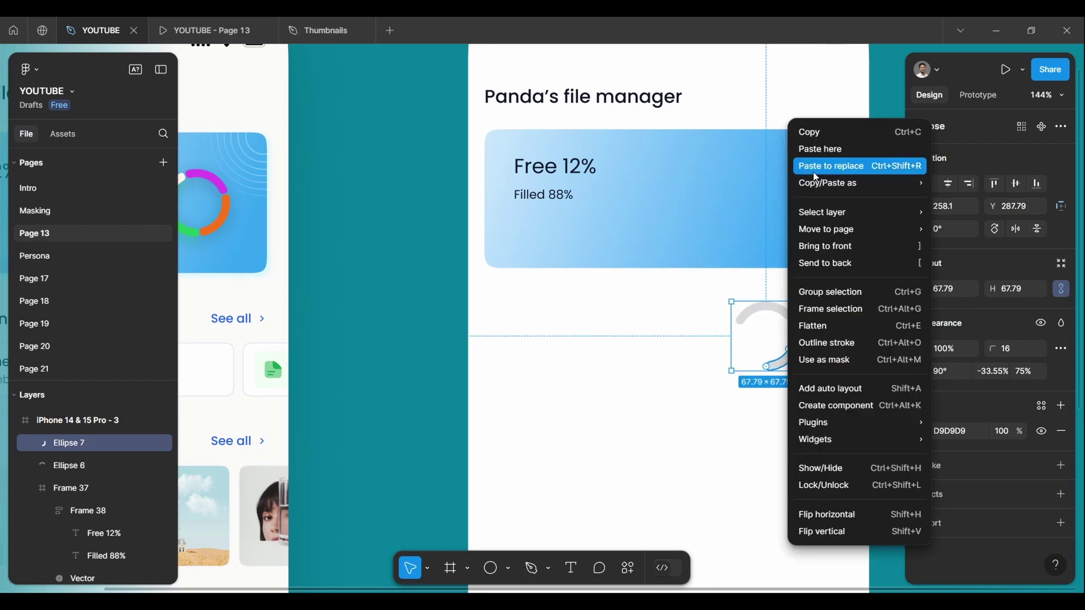
key("ctrl+d")
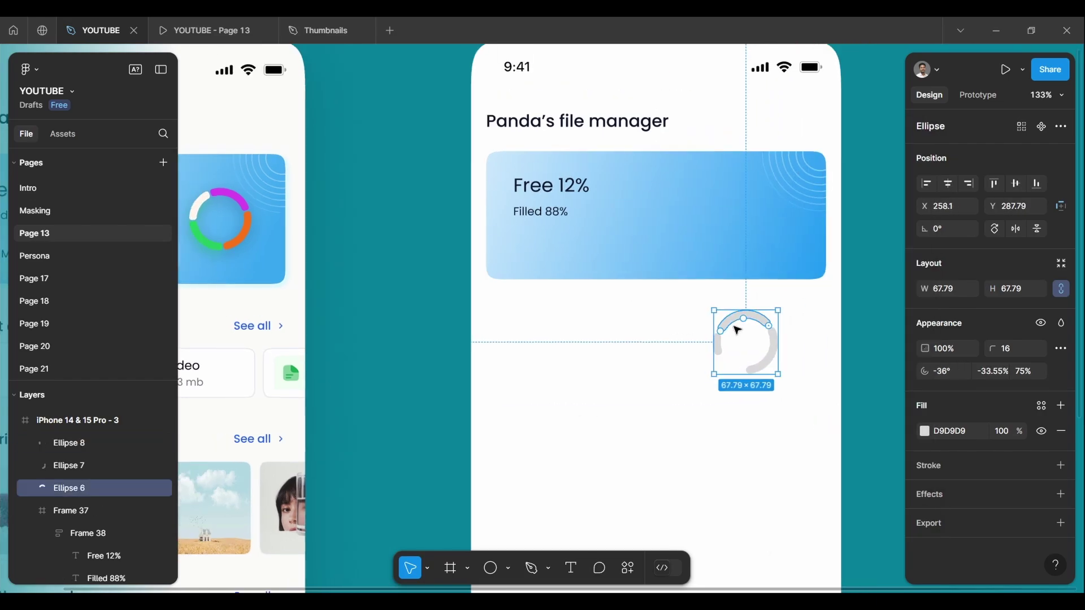
scroll(719, 346, "up", 5)
- Duplicate a fourth arc segment and lengthen its sweep
right_click(723, 345)
left_click(746, 364)
right_click(745, 364)
key("ctrl+d")
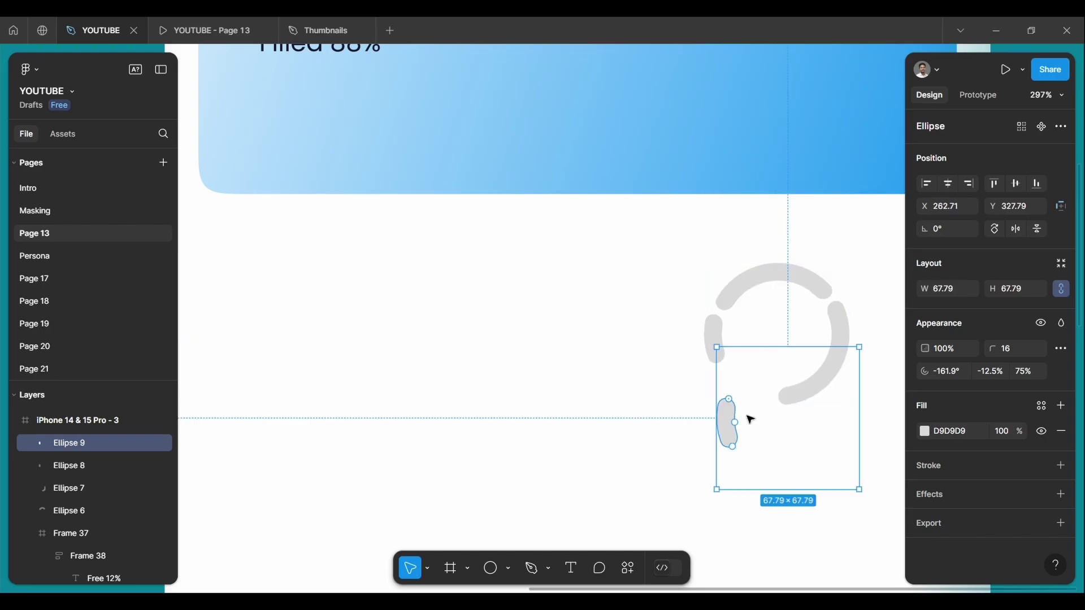
scroll(716, 351, "up", 5)
scroll(673, 314, "down", 3)
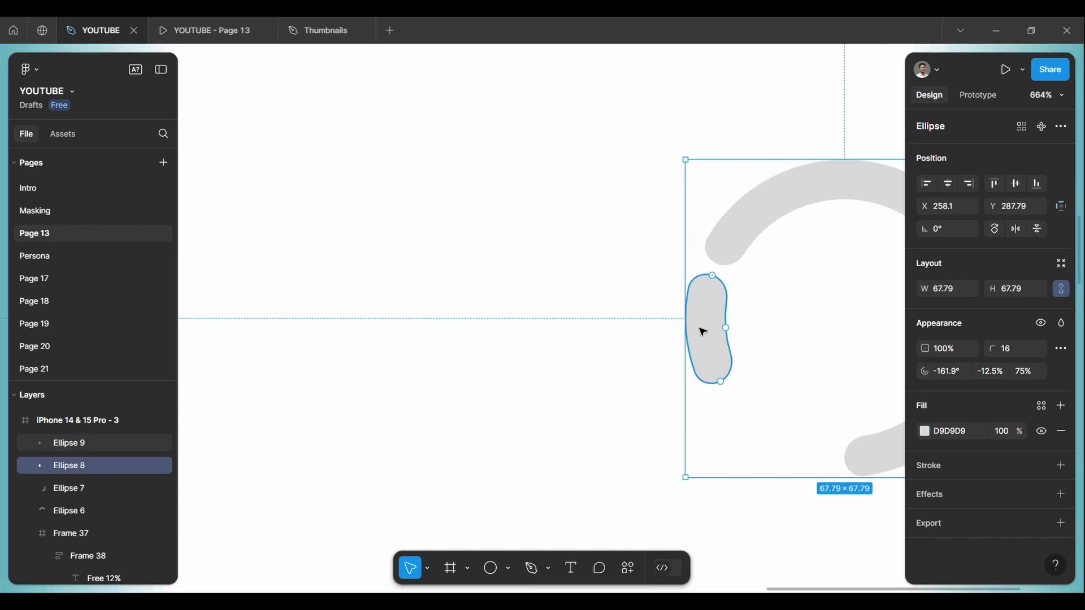
scroll(702, 331, "down", 2)
mouse_move(706, 350)
left_mouse_down()
mouse_move(782, 431)
mouse_move(735, 342)
left_mouse_up()
scroll(713, 388, "down", 5)
scroll(757, 367, "down", 5)
- Group the four arcs and move the ring into the blue storage card
right_click(758, 361)
left_click(791, 275)
left_click_drag(774, 383, 785, 289)
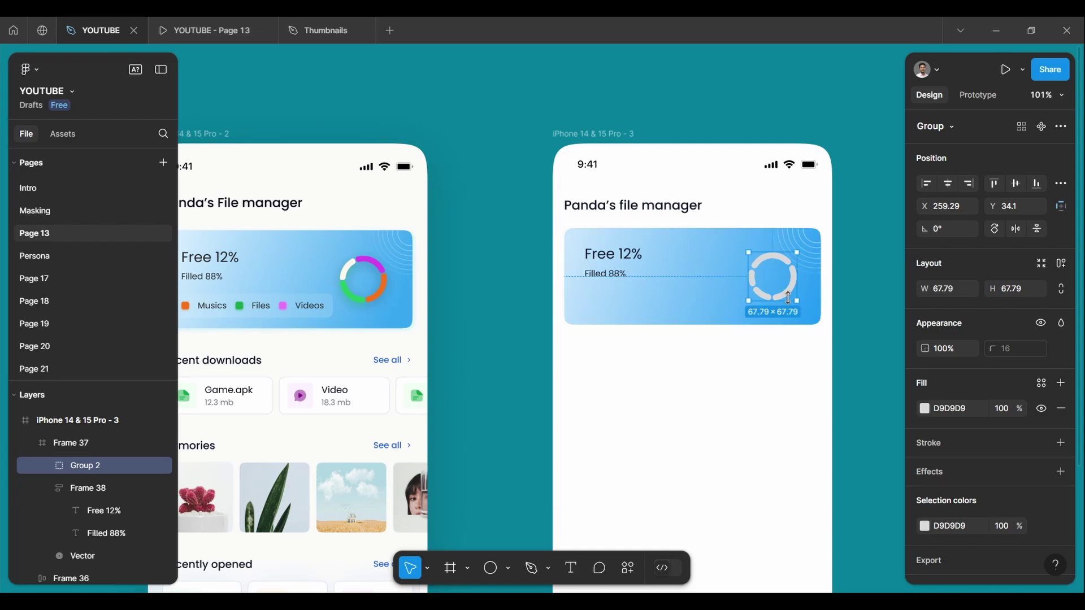
double_click(788, 298)
- Fill one arc with a library colour and make the next arc white
left_click(1041, 406)
scroll(789, 409, "up", 1)
left_click(1041, 406)
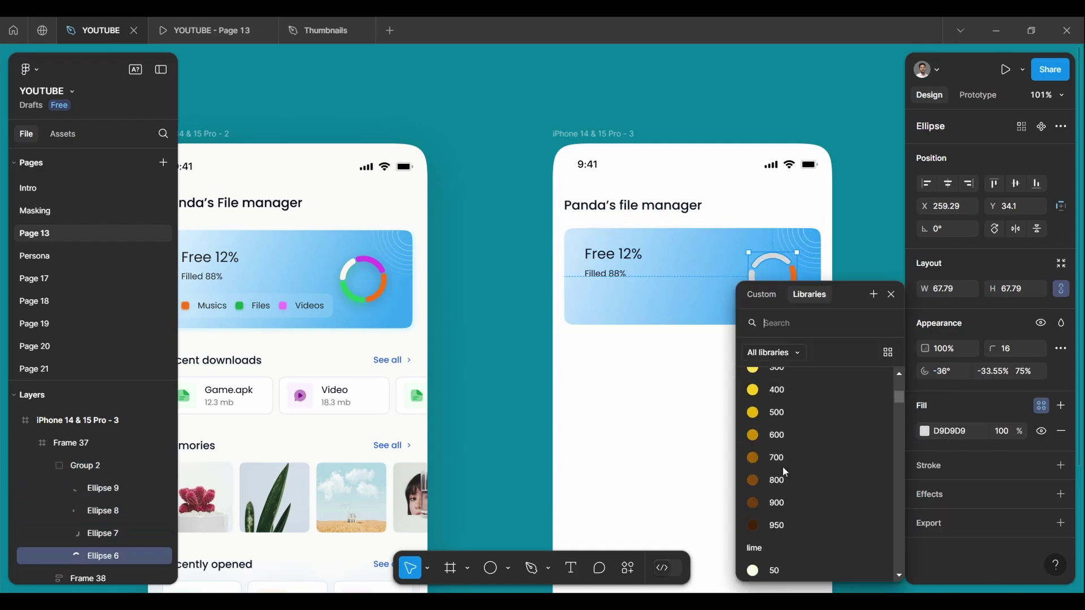
scroll(782, 466, "down", 2)
left_click(774, 435)
left_click(754, 274)
left_click(924, 431)
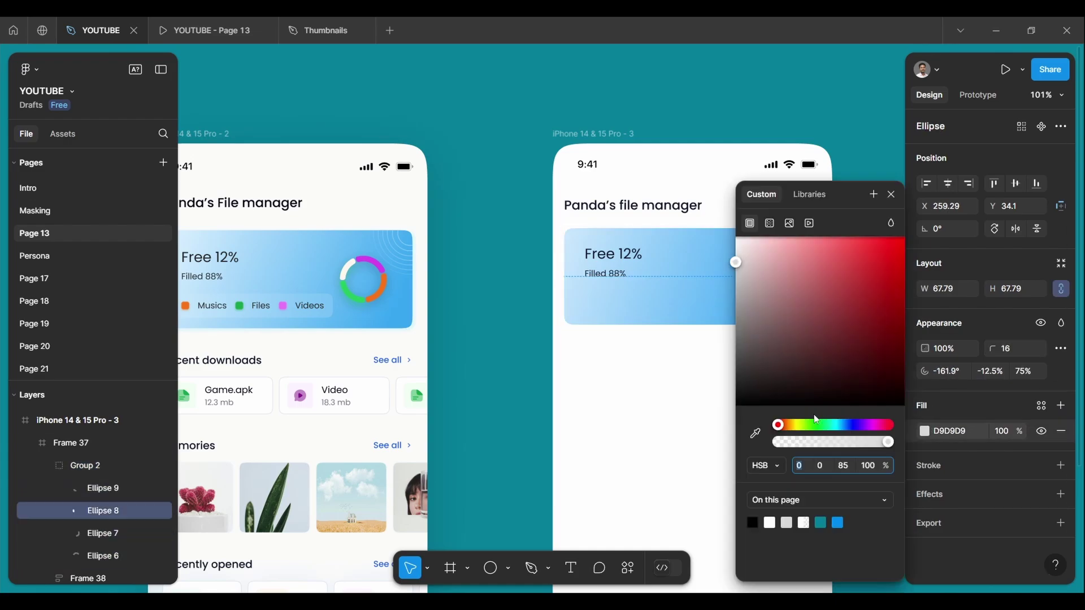
left_click(770, 522)
- Give the last arc a green fill and review the coloured ring
left_click(760, 288)
left_click(1041, 406)
scroll(775, 450, "down", 2)
left_click(780, 476)
scroll(773, 296, "up", 3)
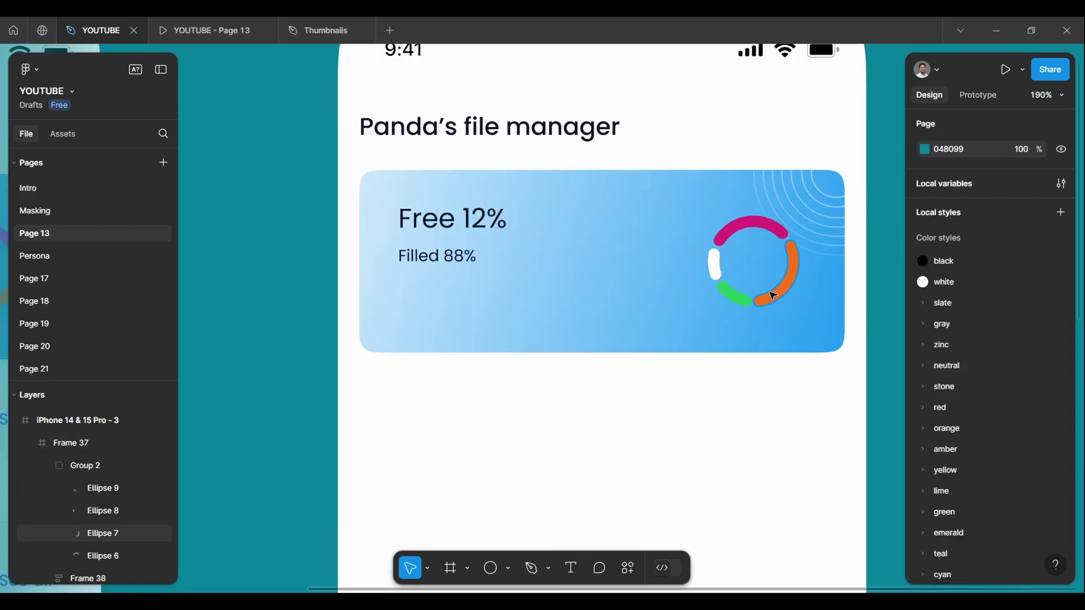
scroll(773, 295, "up", 3)
left_click(727, 271)
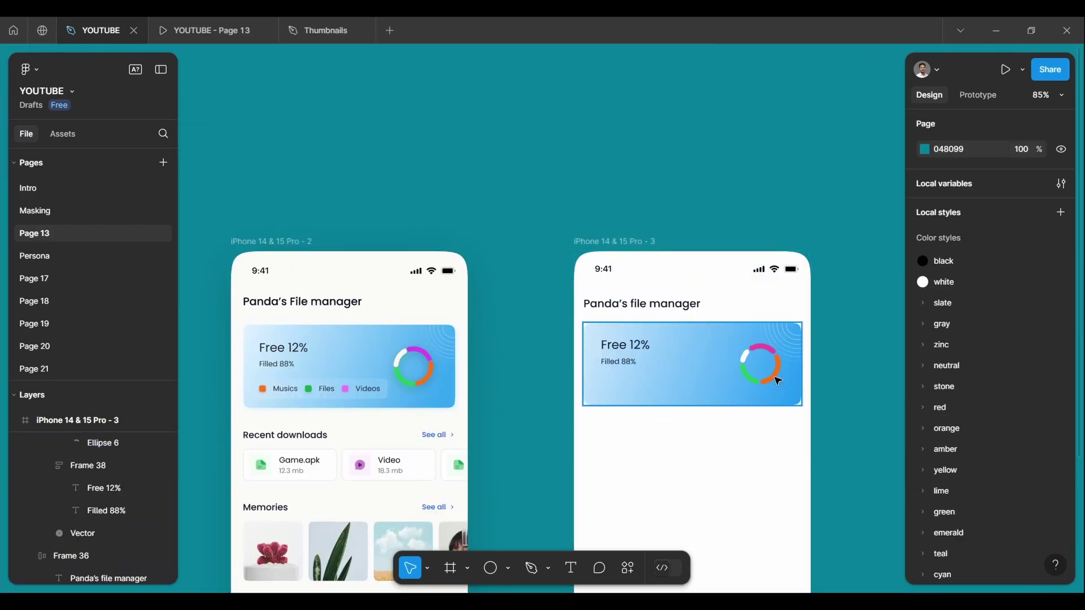
- Add a 25% black drop shadow to the ring group
left_click(778, 381)
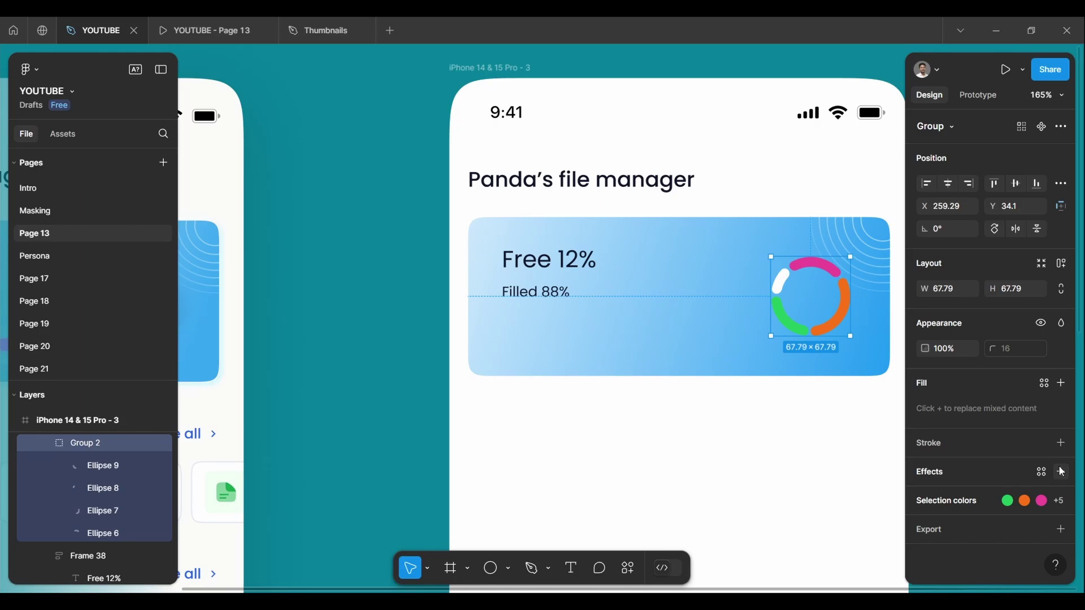
left_click(1062, 472)
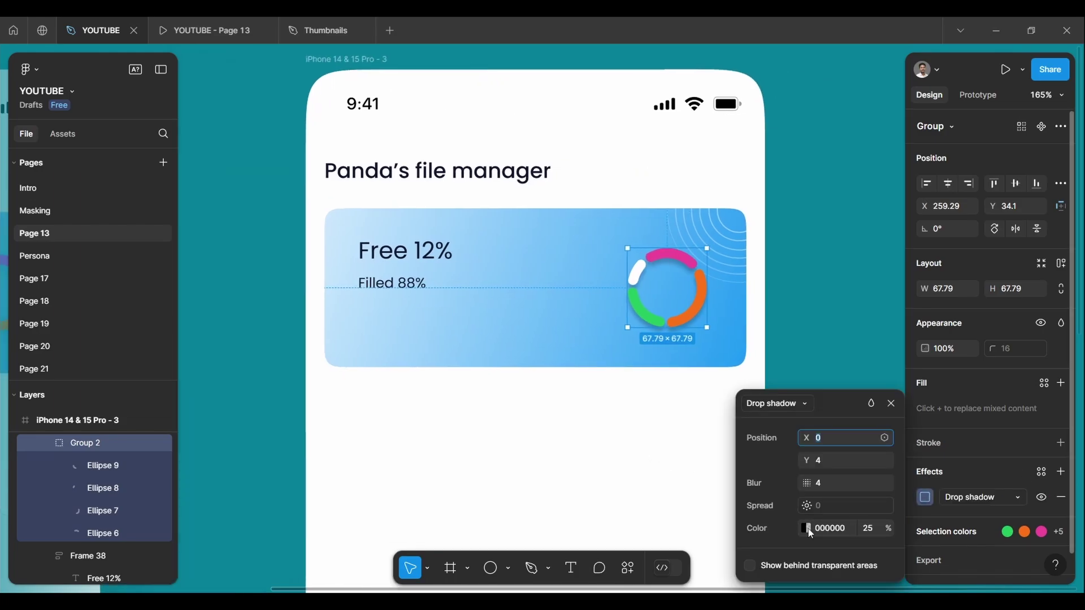
left_click(806, 528)
- Draw a small black square below Filled 88%
left_click(774, 423)
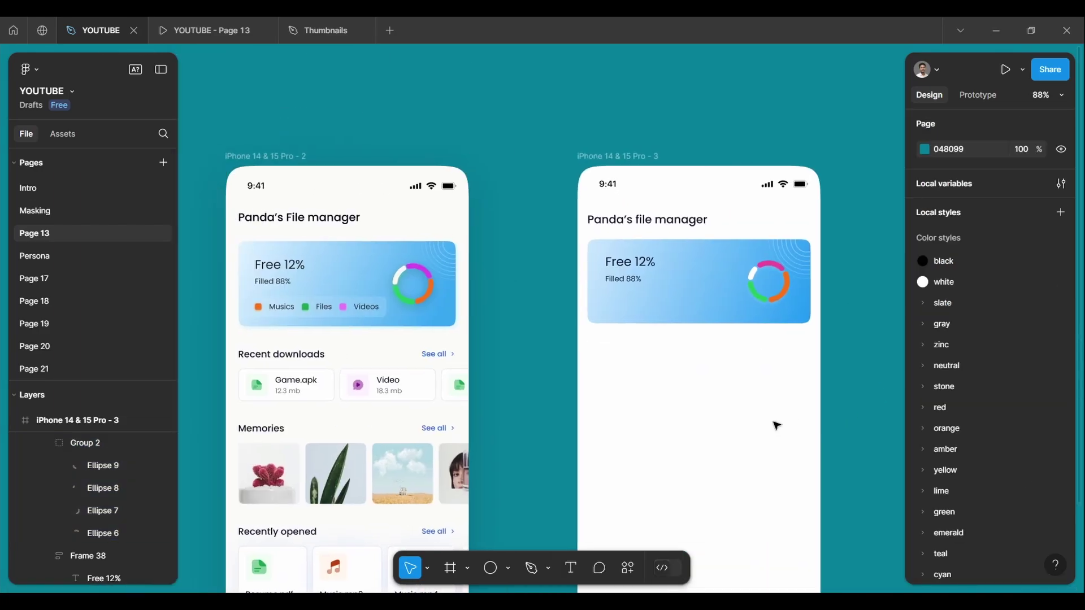
left_click(508, 568)
left_click(516, 431)
left_click_drag(503, 291, 511, 300)
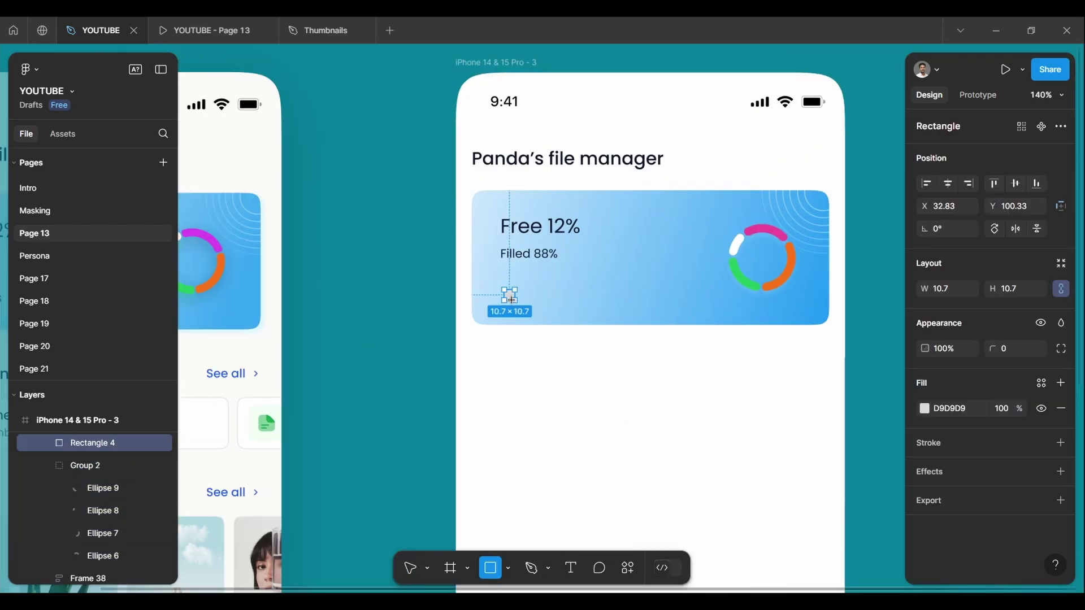
scroll(500, 285, "up", 5)
left_click(924, 409)
left_click(764, 521)
scroll(584, 452, "down", 10)
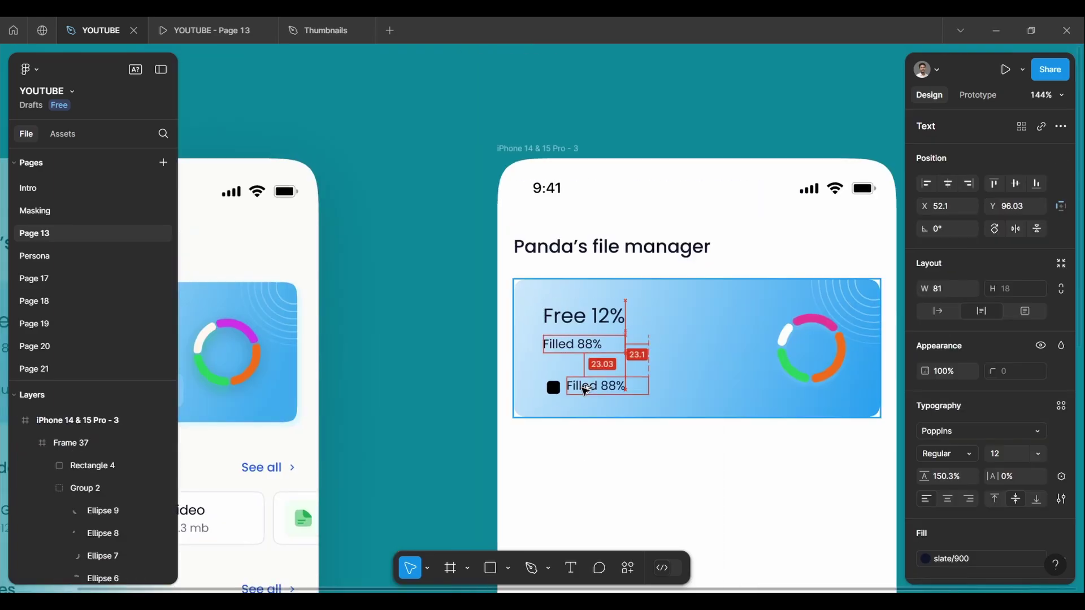
- Copy the text beside the square as a Music label and wrap both in auto layout
left_click_drag(573, 379, 594, 405)
scroll(550, 393, "up", 3)
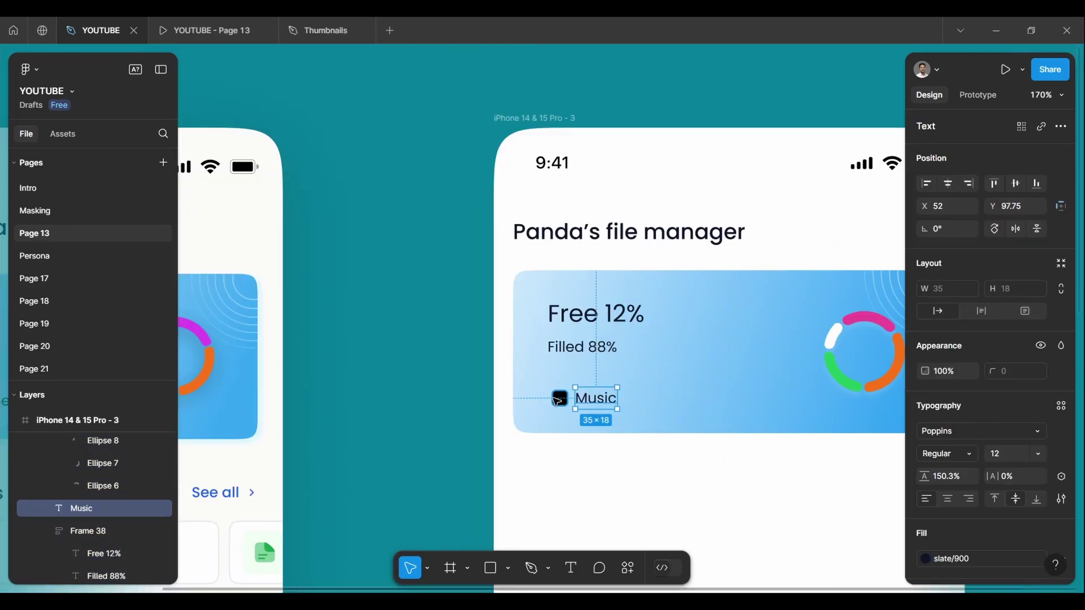
left_click(560, 398, "shift")
right_click(582, 401)
left_click(622, 316)
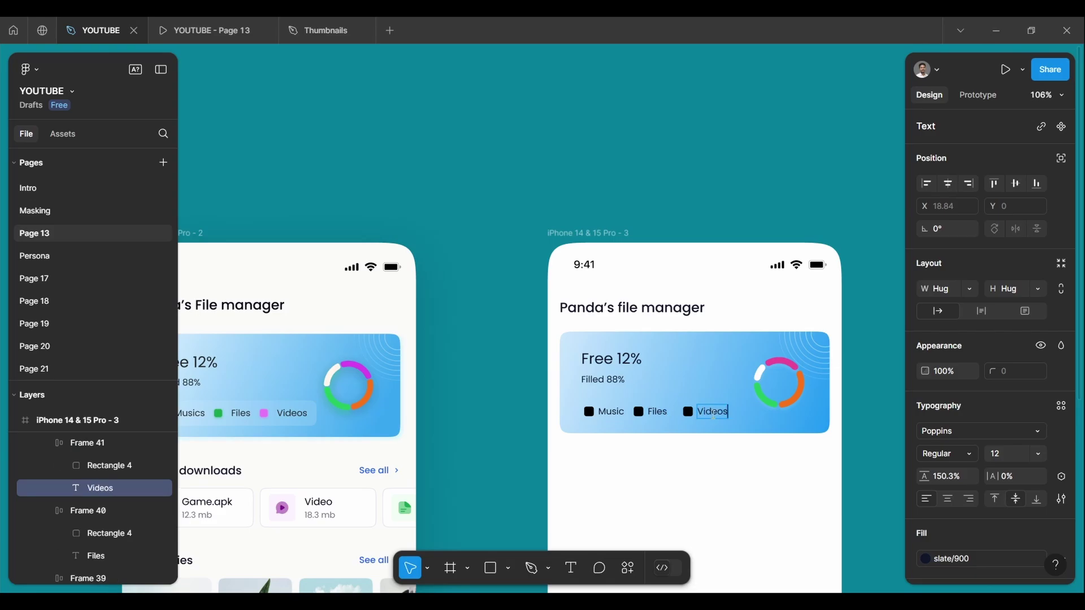
- Give the Music square an orange library fill
left_click(589, 412)
left_click(924, 408)
scroll(781, 502, "down", 1)
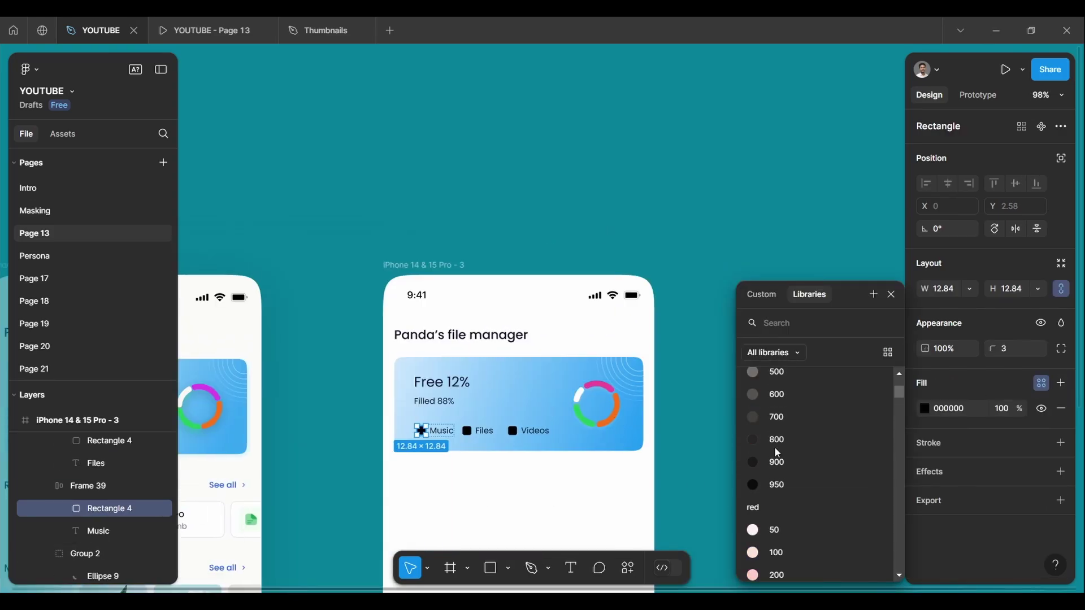
scroll(777, 452, "down", 5)
scroll(770, 475, "up", 1)
left_click(771, 473)
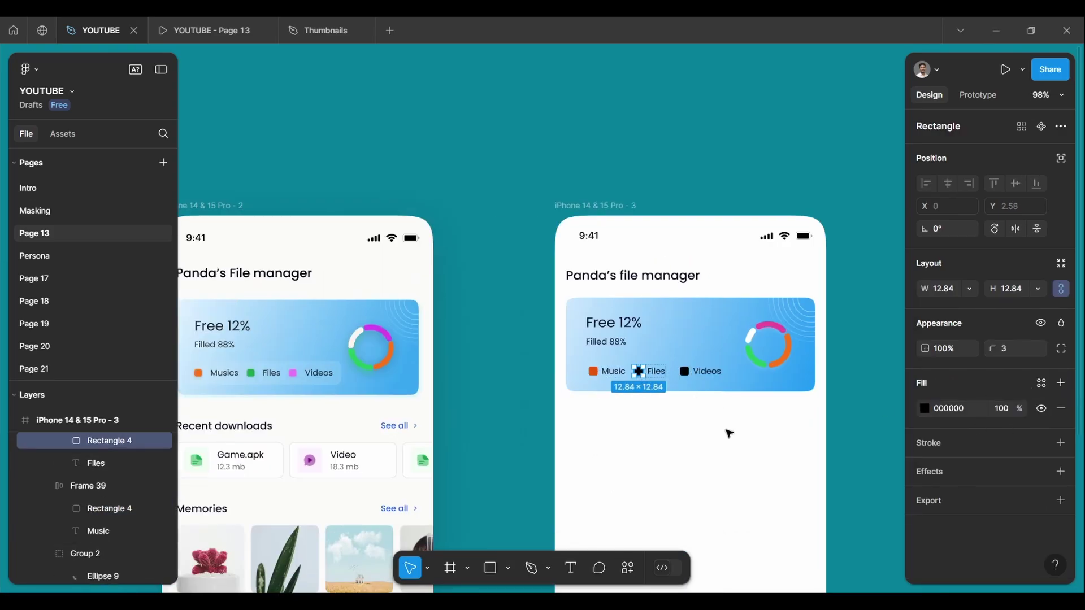
- Make the Files square green and the Videos square pink
left_click(1041, 383)
scroll(791, 469, "down", 1)
left_click(791, 469)
left_click(1041, 383)
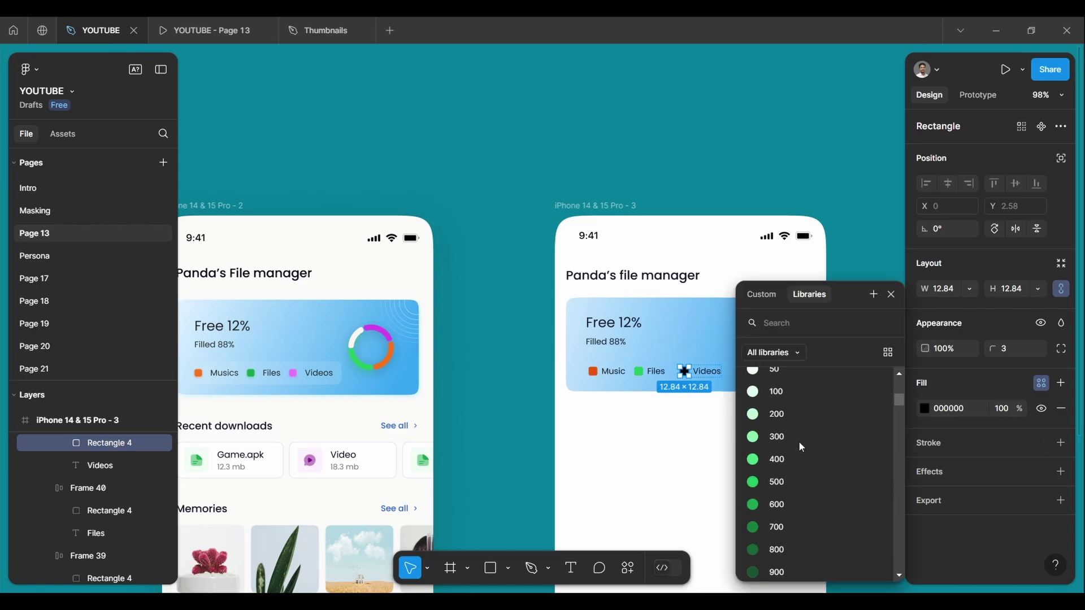
scroll(802, 435, "down", 2)
scroll(777, 469, "down", 1)
left_click(767, 469)
scroll(734, 390, "up", 5)
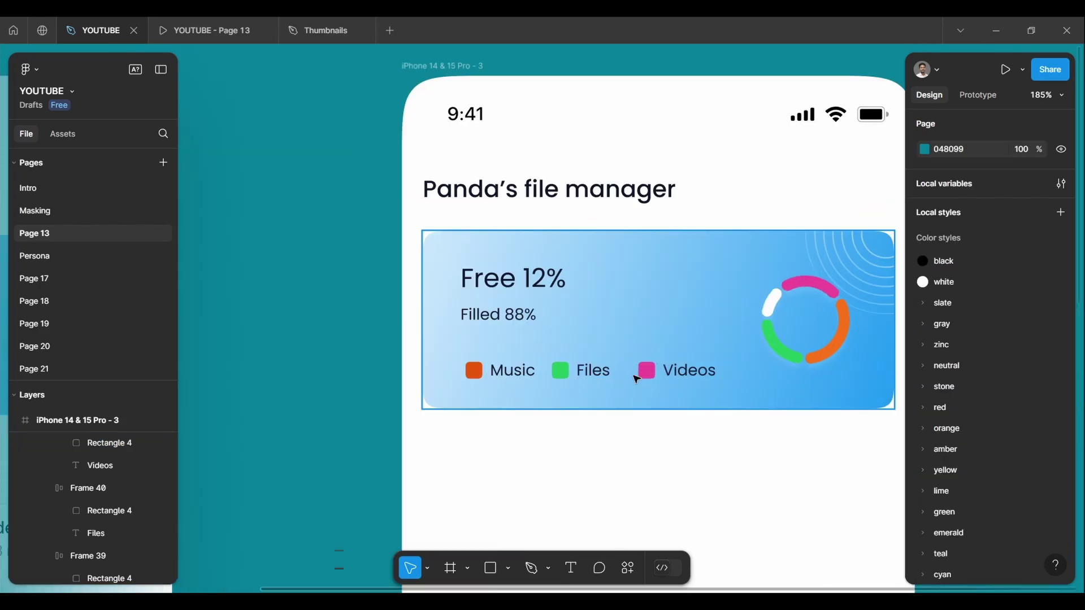
- Wrap the legend in auto layout with a 20% white fill and radius 8
left_click_drag(728, 359, 552, 392)
key("shift+a")
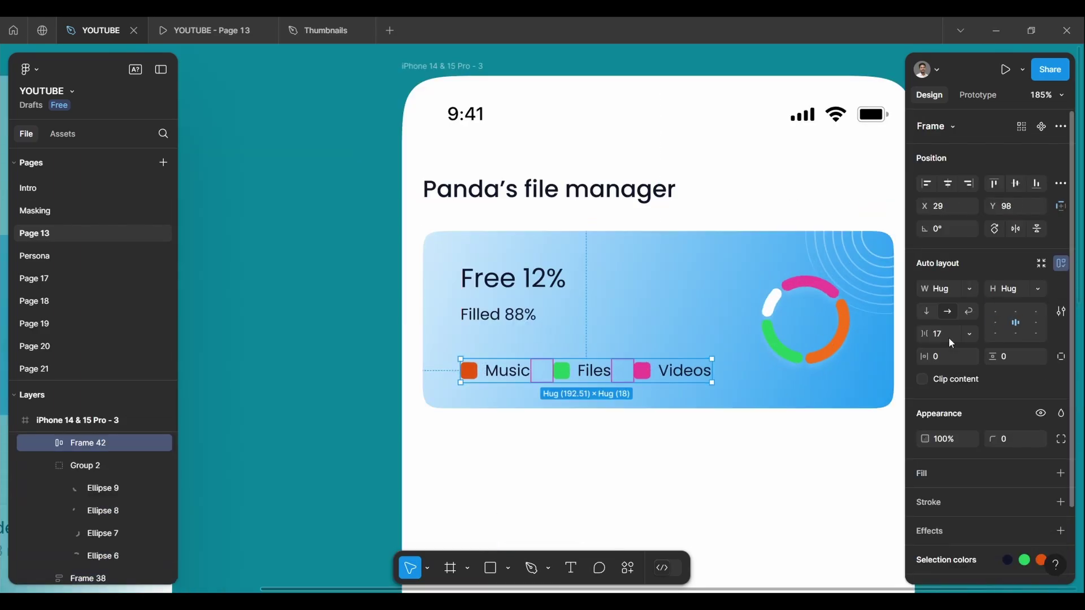
left_click(1061, 473)
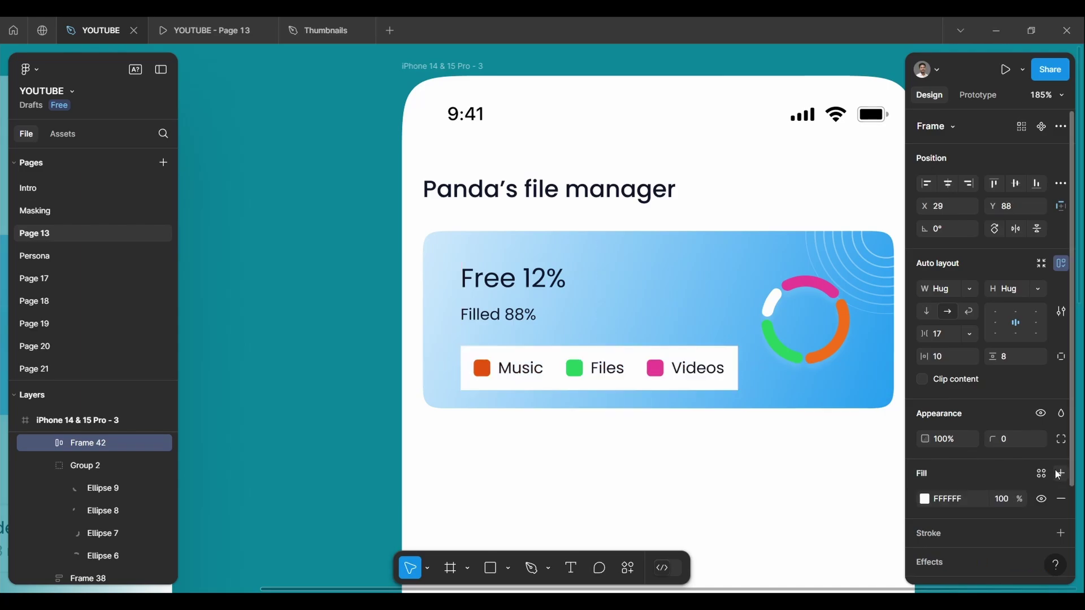
scroll(498, 416, "up", 2)
left_click(999, 499)
type("4020")
left_click(1011, 439)
type("8")
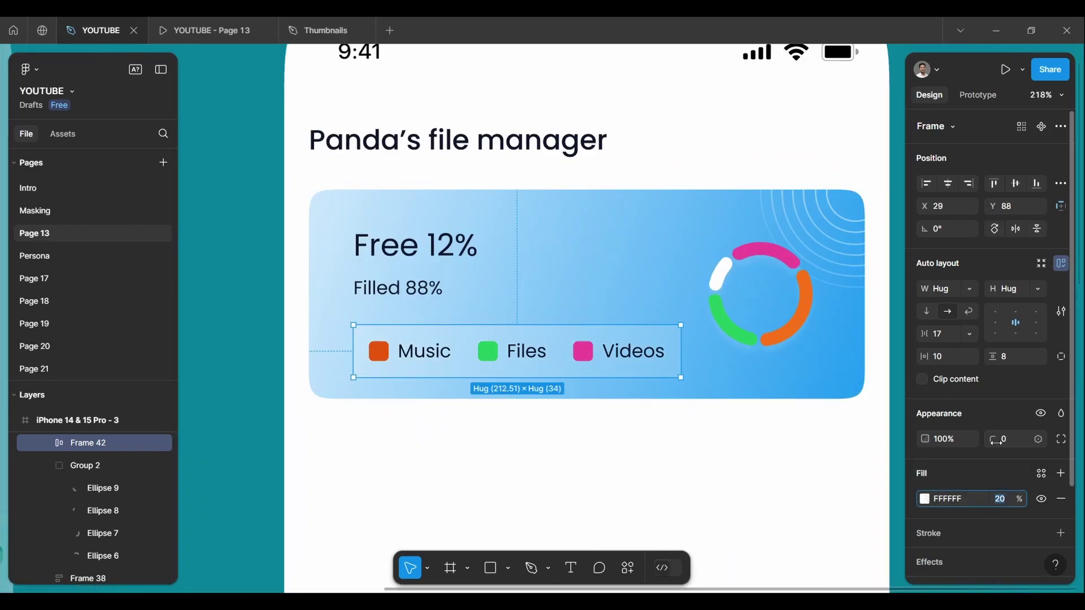
- Review the finished storage card
scroll(319, 346, "up", 3)
scroll(378, 333, "down", 3)
scroll(405, 328, "down", 3)
scroll(406, 327, "down", 5)
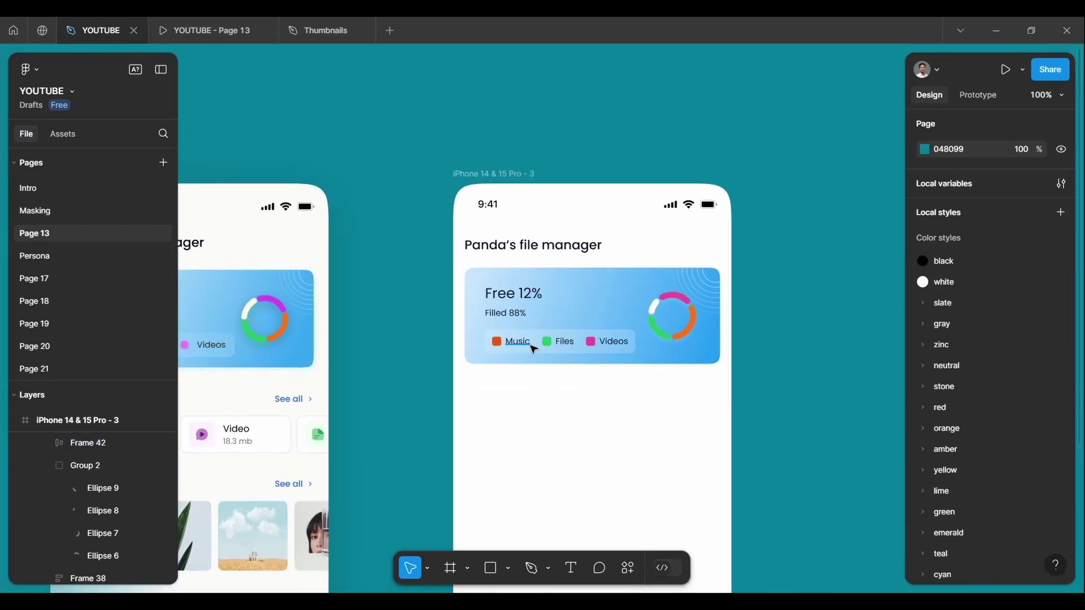
left_click(775, 352)
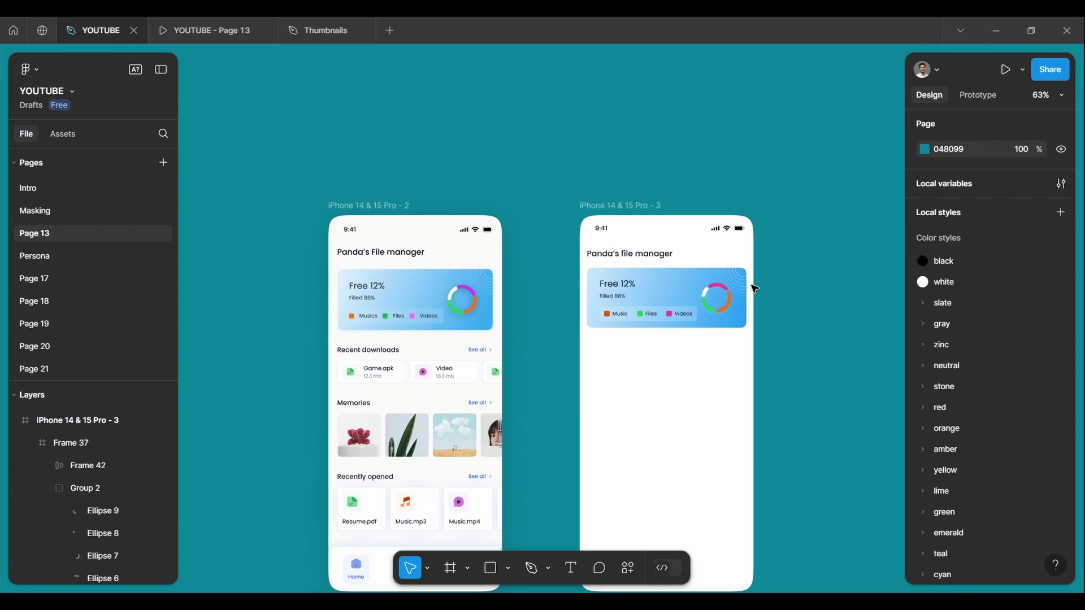
scroll(755, 289, "up", 5)
left_click(573, 250)
key("Escape")
scroll(649, 364, "down", 4)
scroll(649, 305, "down", 2)
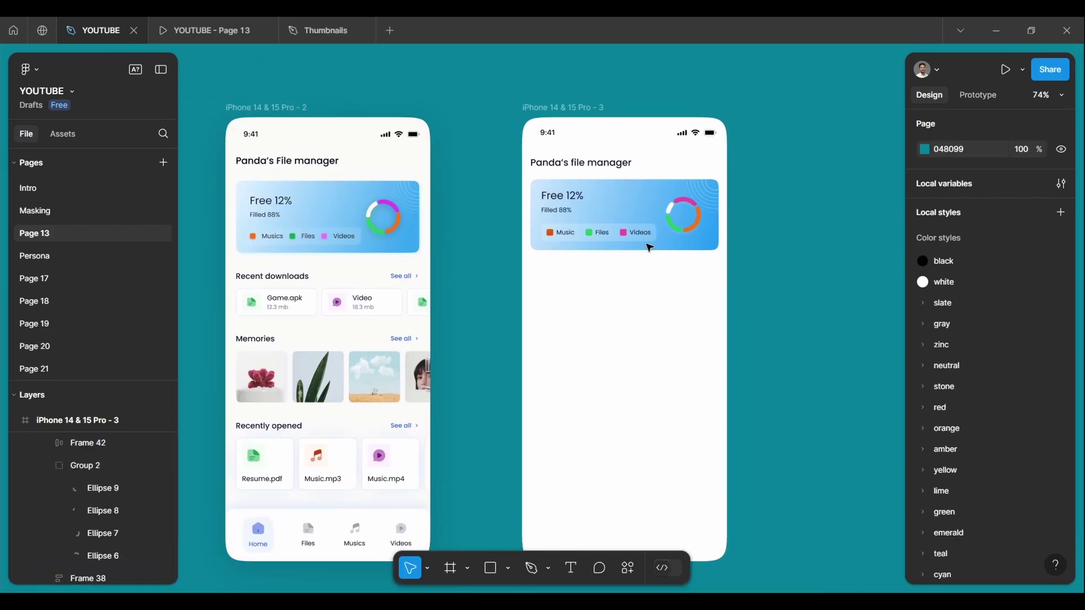
- Copy the app title from the right phone below the storage card
left_click(603, 203)
left_click(765, 295)
left_click(612, 210)
left_click(780, 255)
scroll(779, 255, "down", 2)
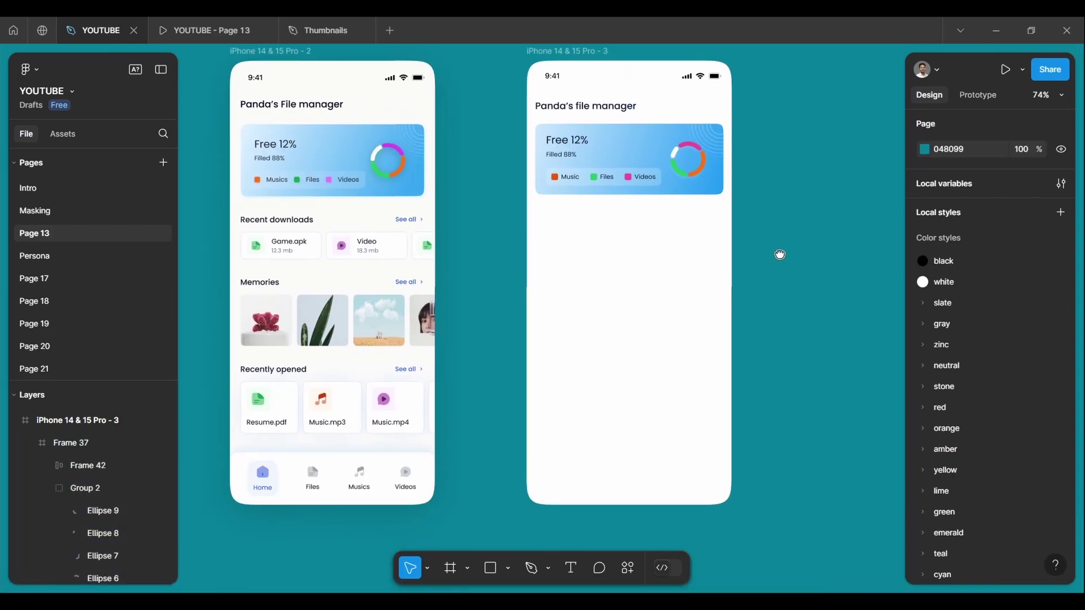
left_click(580, 108)
left_click_drag(580, 107, 580, 218)
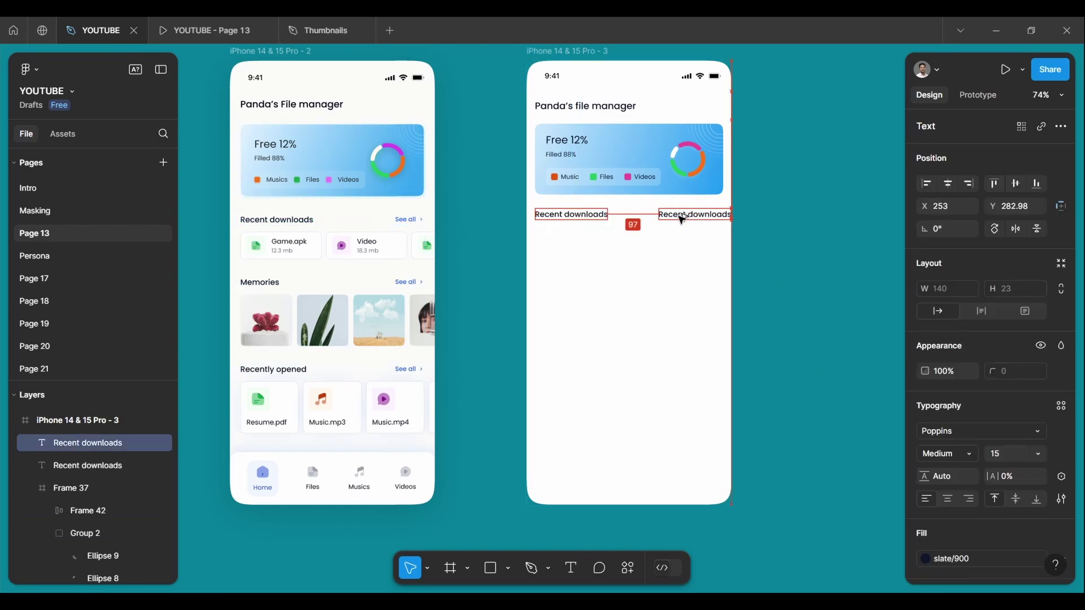
- Insert a chevron-right icon from Material Design Icons beside the See all text
type("See all")
key("Escape")
key("Escape")
key("shift+i")
key("ctrl+alt+p")
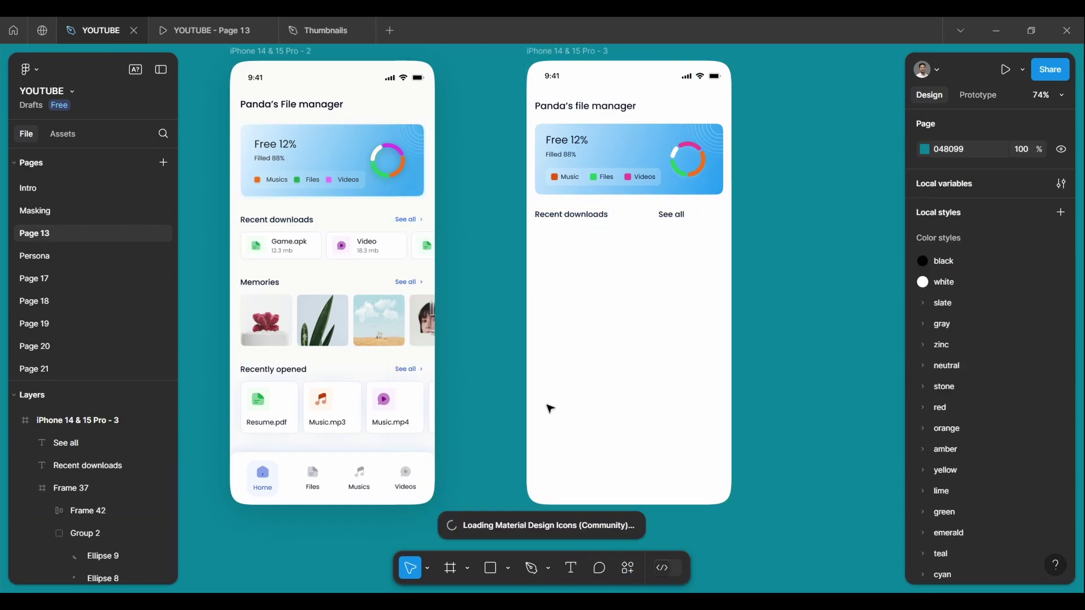
left_click(782, 340)
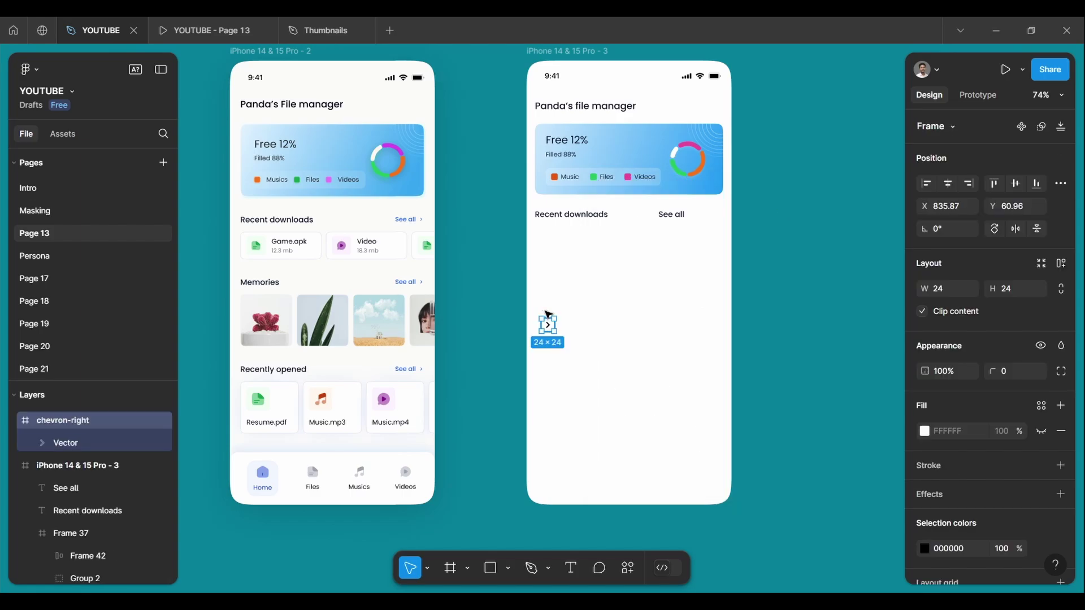
scroll(672, 215, "up", 5)
mouse_move(548, 322)
left_mouse_down()
mouse_move(673, 215)
mouse_move(828, 217)
left_mouse_up()
- Wrap See all and the chevron in auto layout at size 13, then auto-layout the Recent downloads row
right_click(683, 215)
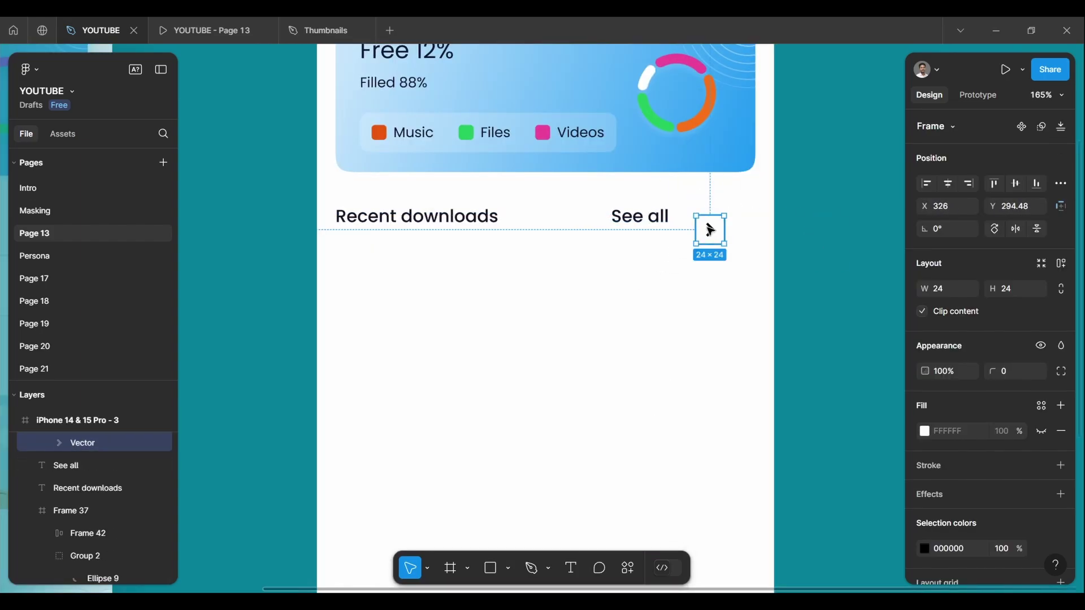
left_click(640, 215, "shift")
left_click(1061, 263)
key("Return")
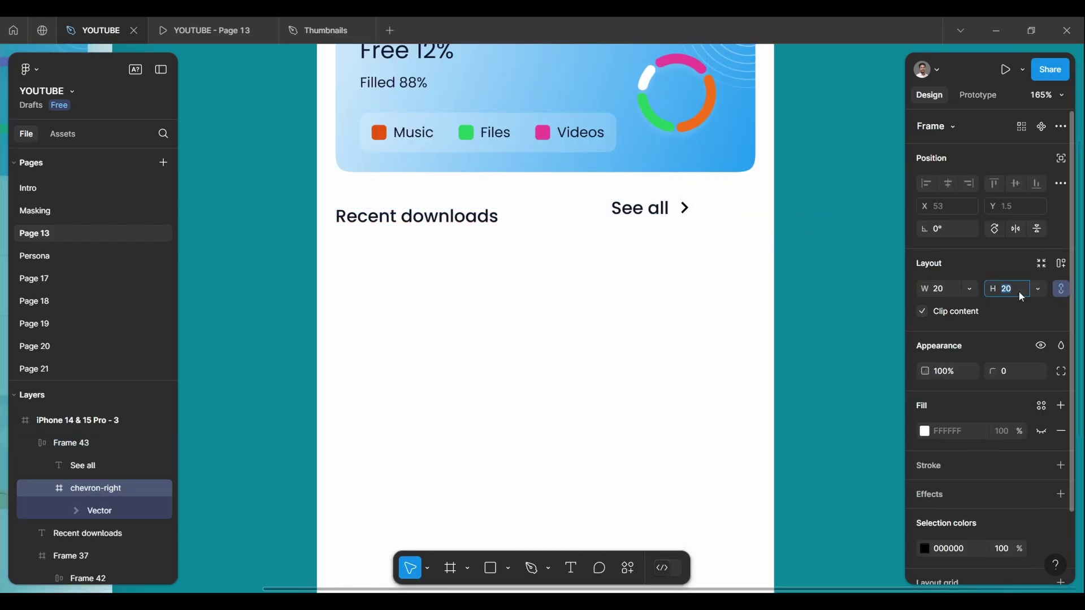
type("13")
scroll(685, 272, "down", 3, "ctrl")
key("shift+a")
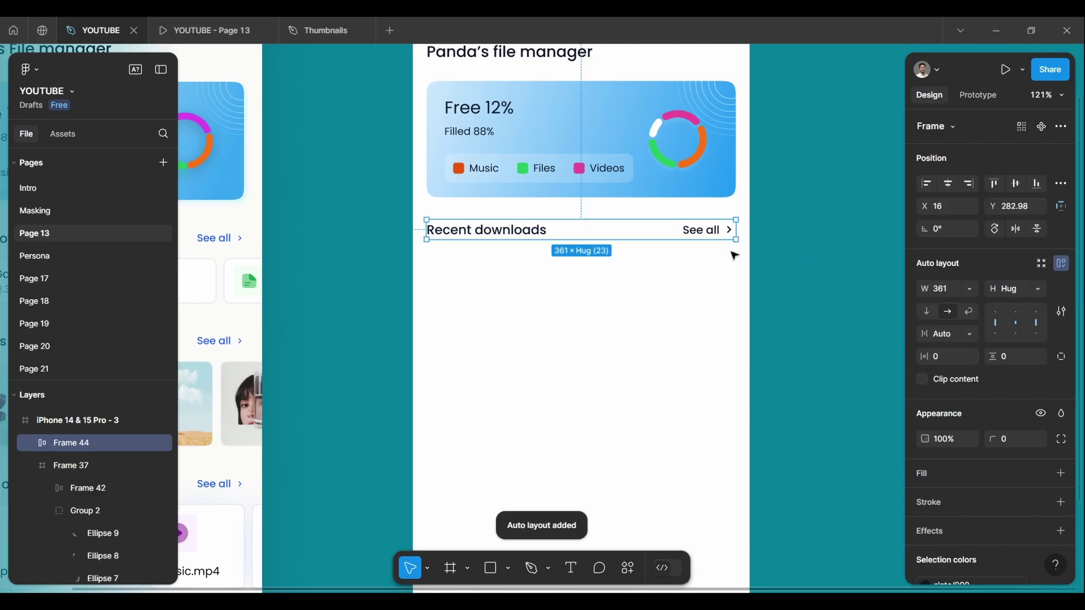
- Change the See all link from slate/900 to a blue library colour
double_click(714, 239)
left_click(925, 448)
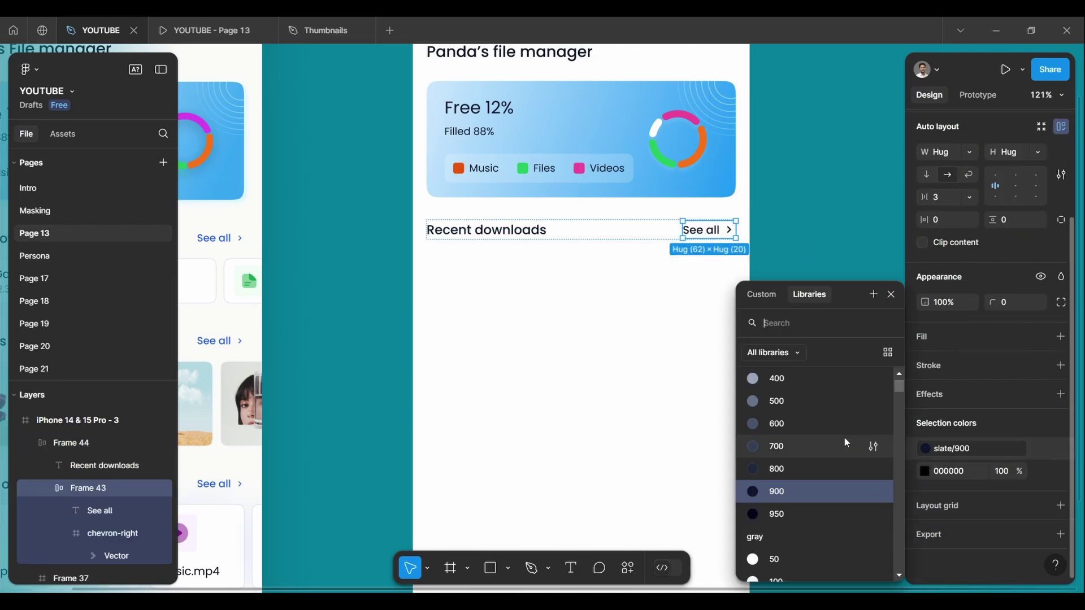
scroll(802, 444, "down", 3)
left_click(802, 444)
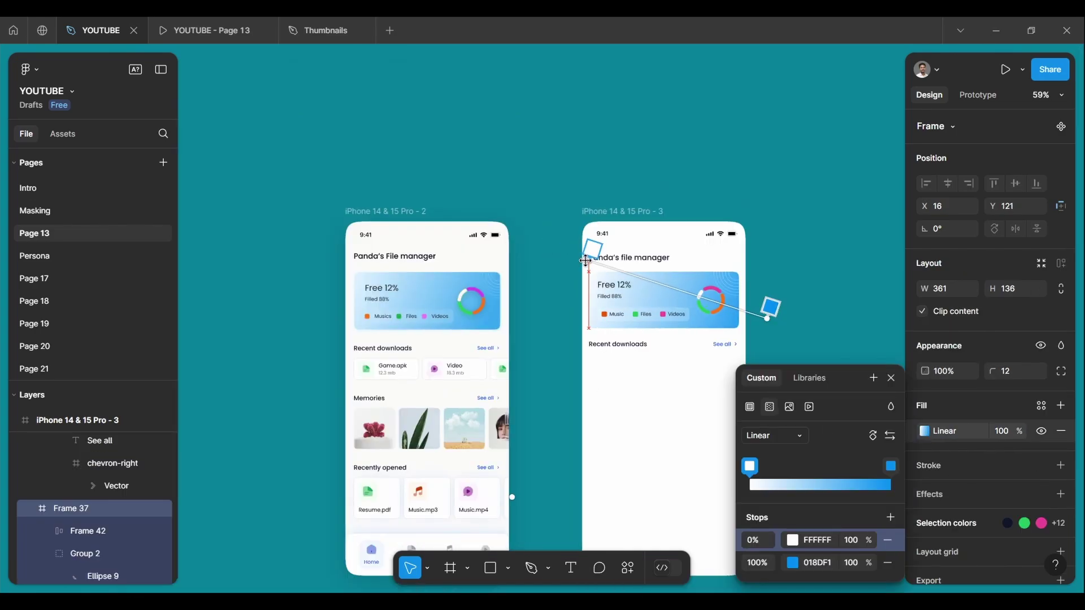
- Nudge the storage card's gradient start and shift its end stop from 018DF1 to 0092ED
left_click_drag(585, 261, 575, 257)
scroll(537, 339, "down", 2)
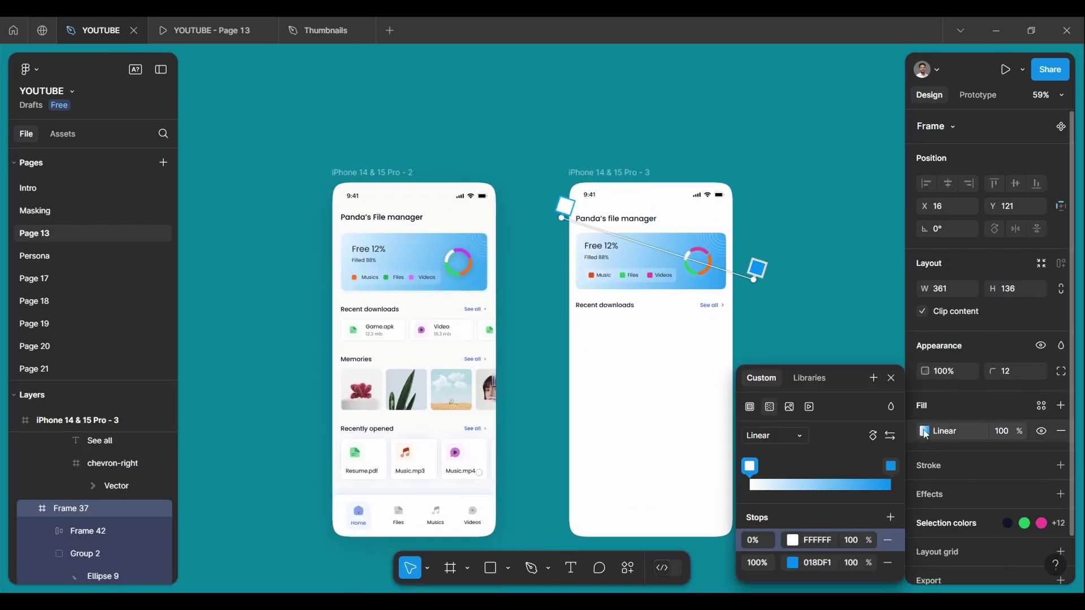
scroll(536, 339, "right", 4)
left_click(793, 563)
left_click_drag(672, 425, 670, 430)
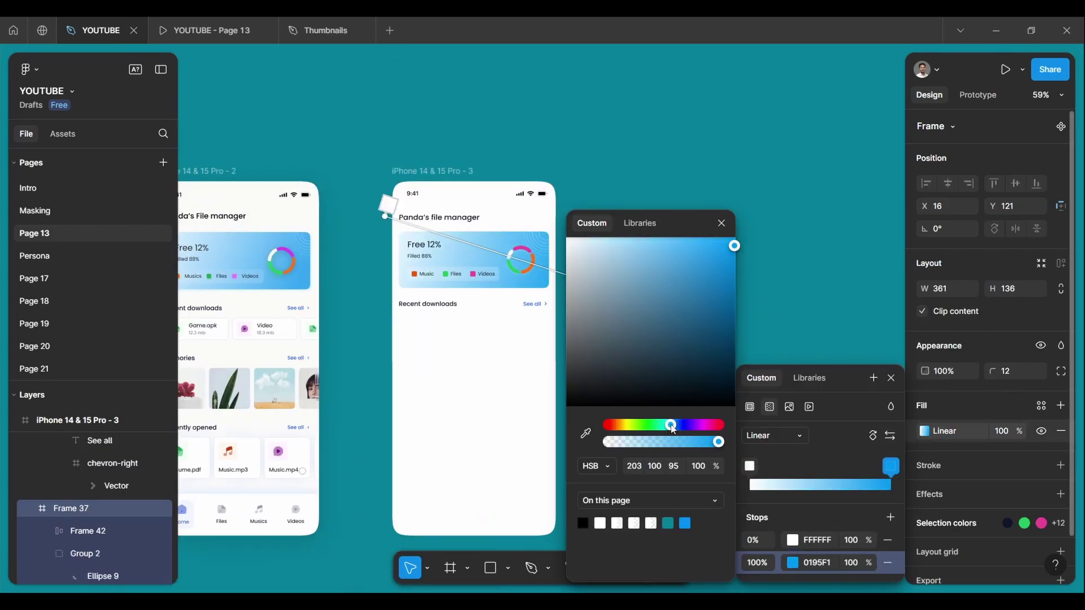
left_click(794, 226)
scroll(639, 337, "up", 3)
scroll(612, 274, "down", 1)
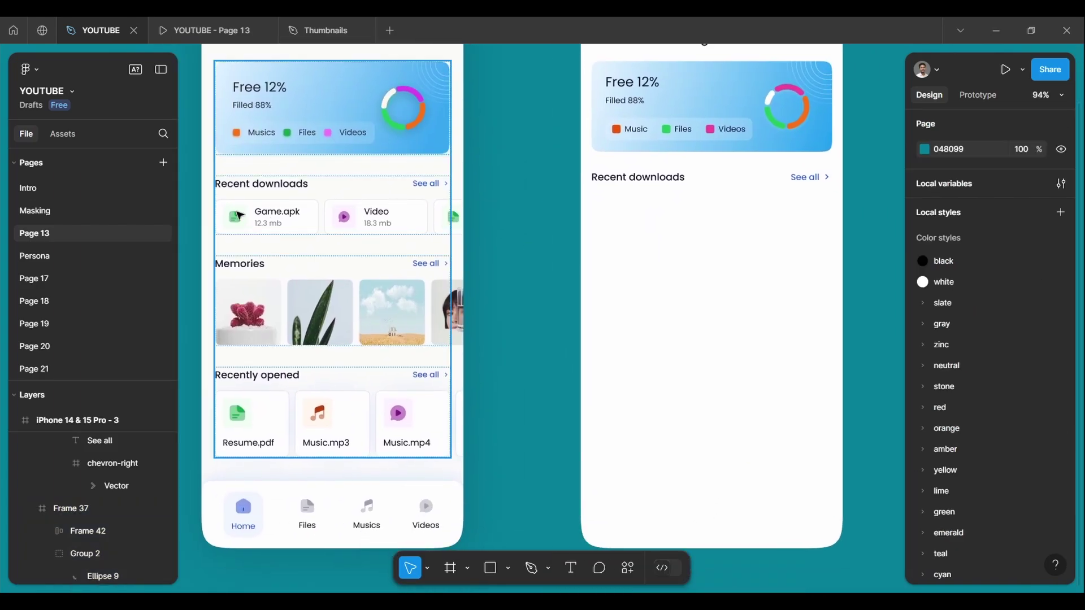
- Launch Iconify and import the Solar file-text bold-duotone icon
left_click(627, 567)
scroll(460, 338, "down", 1)
left_click(496, 416)
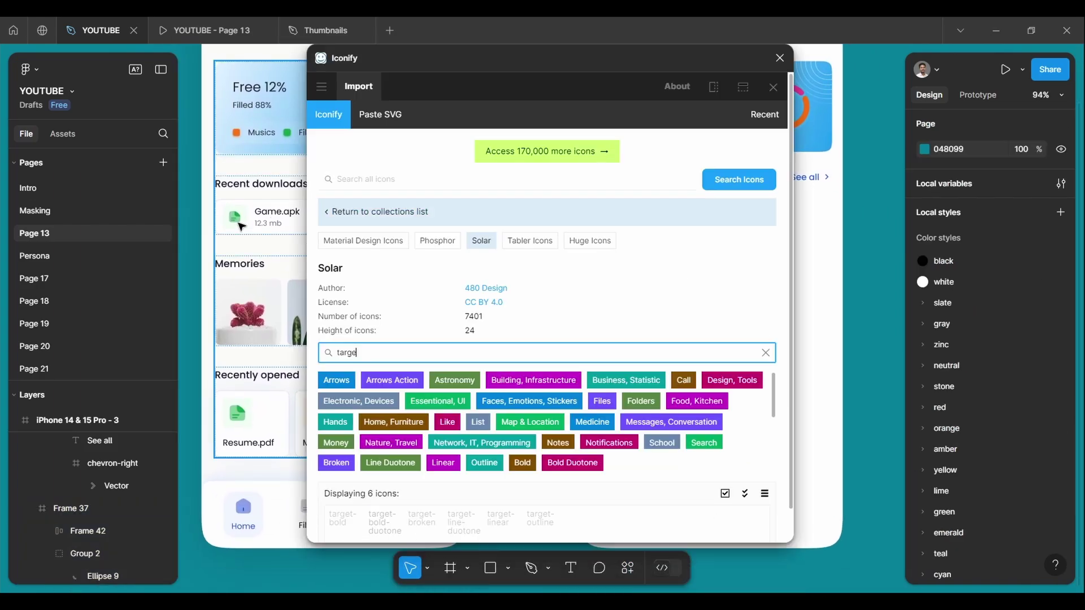
key("ctrl+a")
type("file")
scroll(514, 370, "down", 3)
left_click(558, 511)
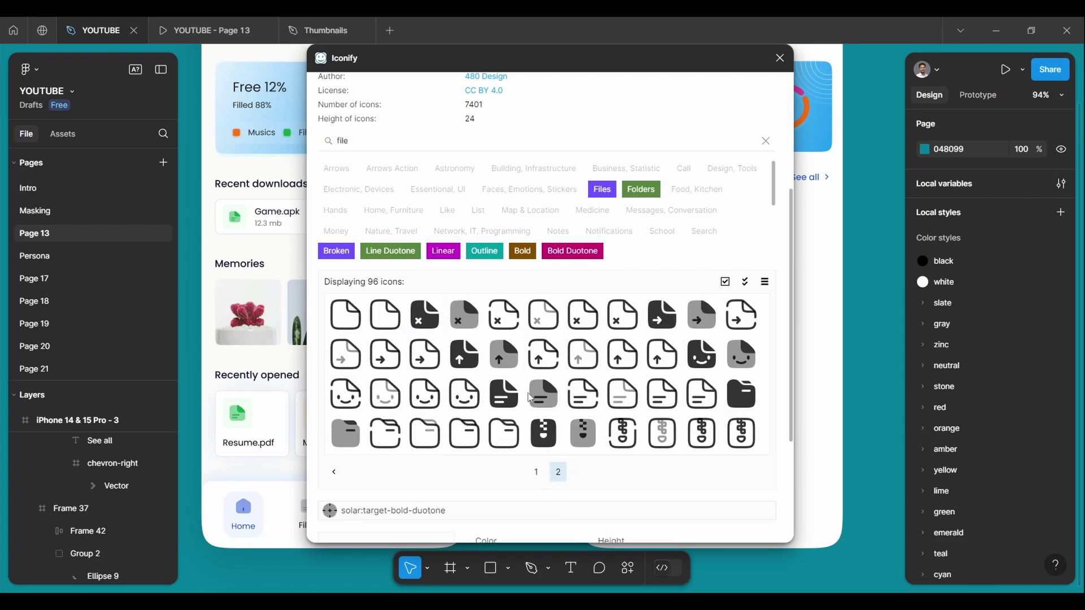
left_click(543, 393)
scroll(544, 393, "down", 3)
left_click(562, 520)
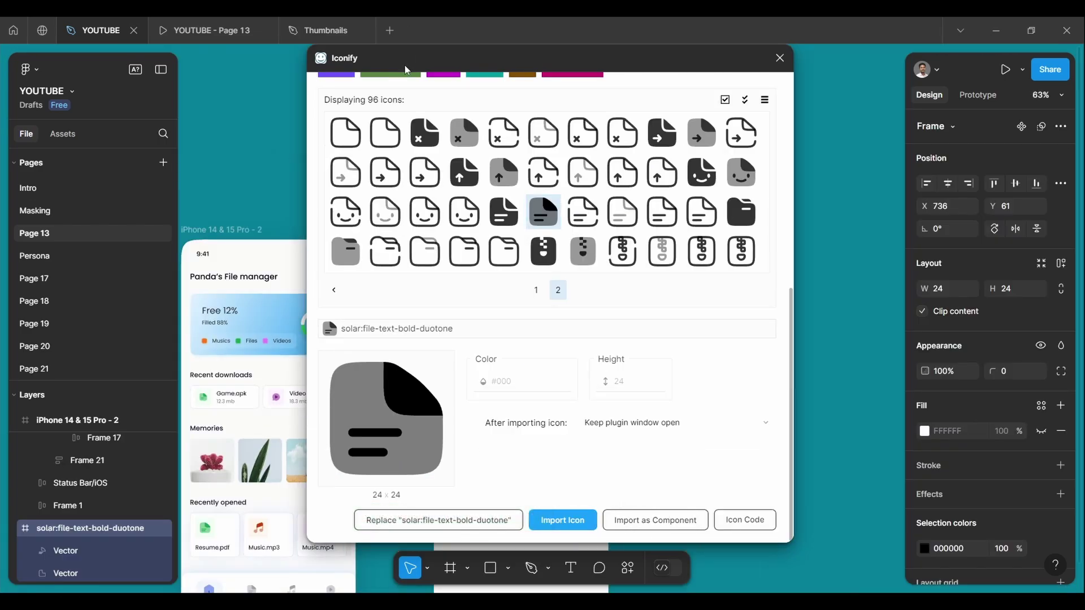
scroll(272, 273, "up", 5)
scroll(791, 226, "up", 5)
- Import the Solar chat-round-video and music-note icons, then close Iconify
key("ctrl+a")
type("video")
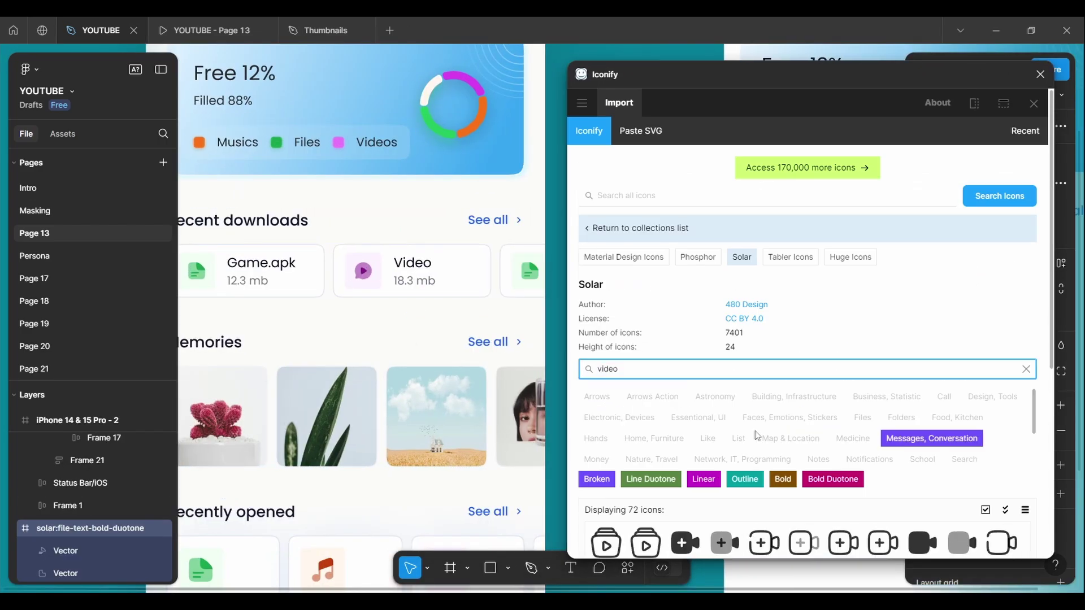
scroll(791, 226, "down", 5)
left_click(645, 109)
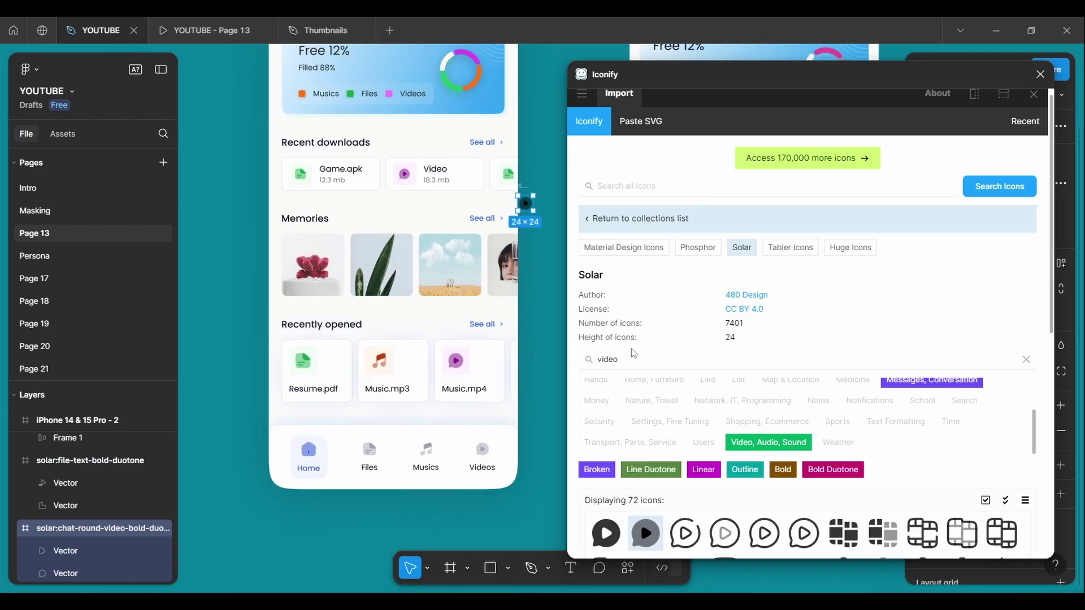
type("music")
scroll(726, 416, "down", 5)
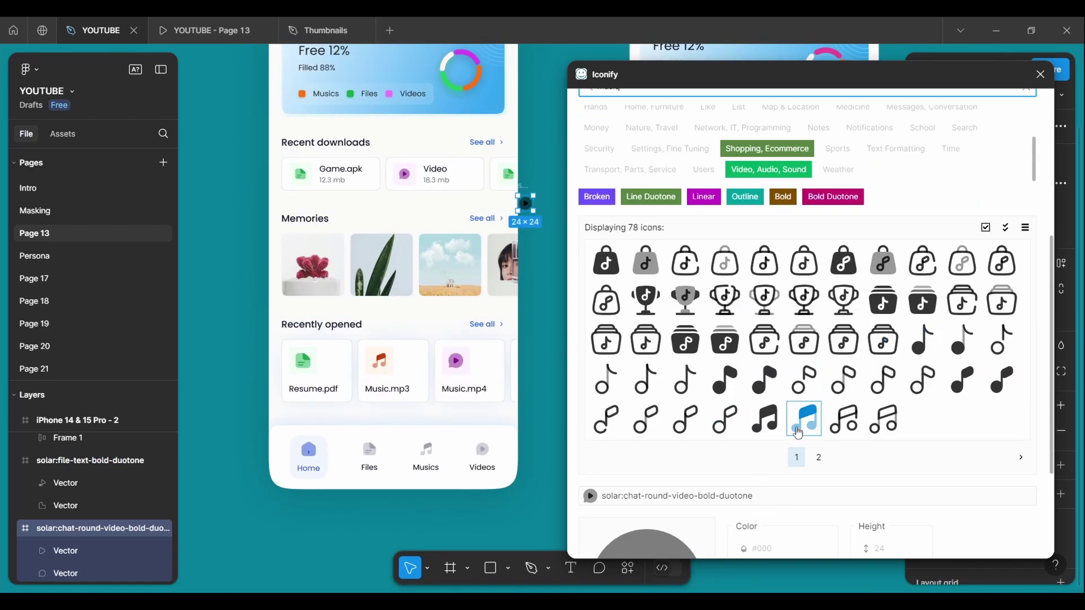
left_click(797, 433)
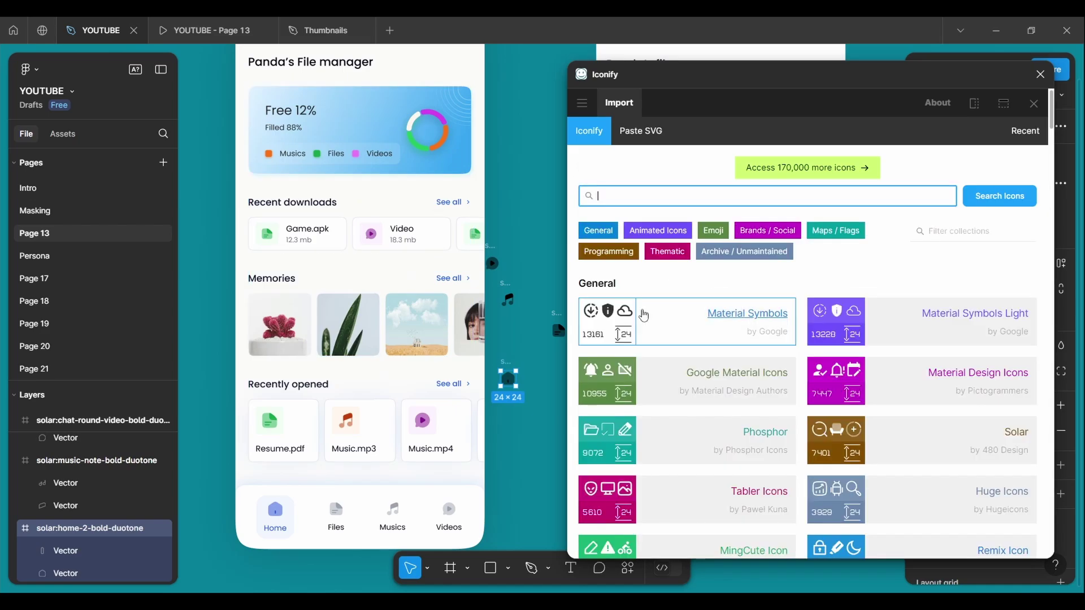
left_click(946, 438)
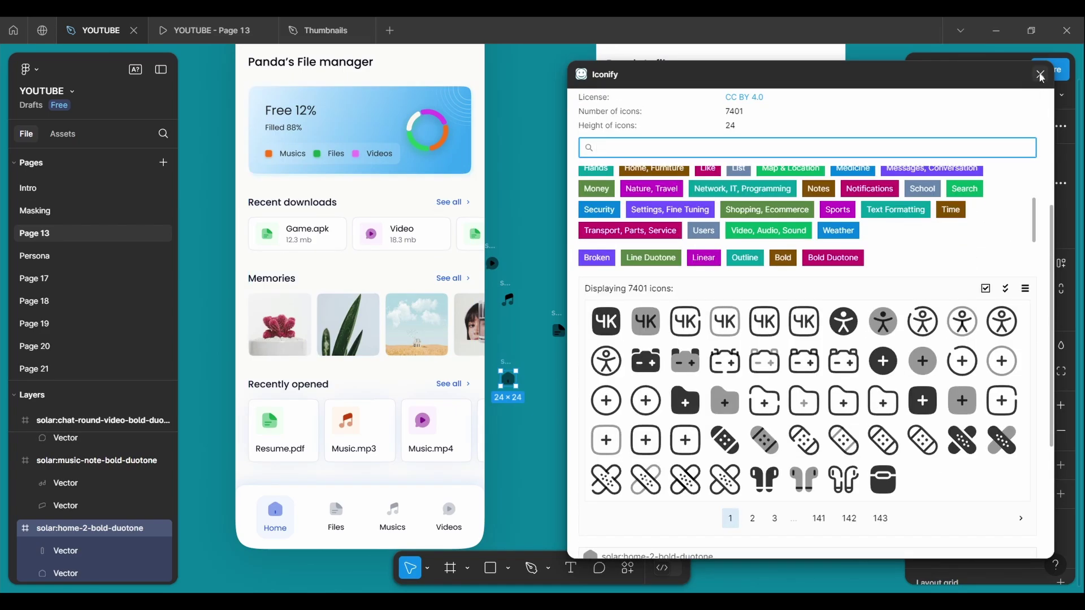
left_click(1040, 74)
left_click(300, 244)
scroll(300, 244, "up", 5)
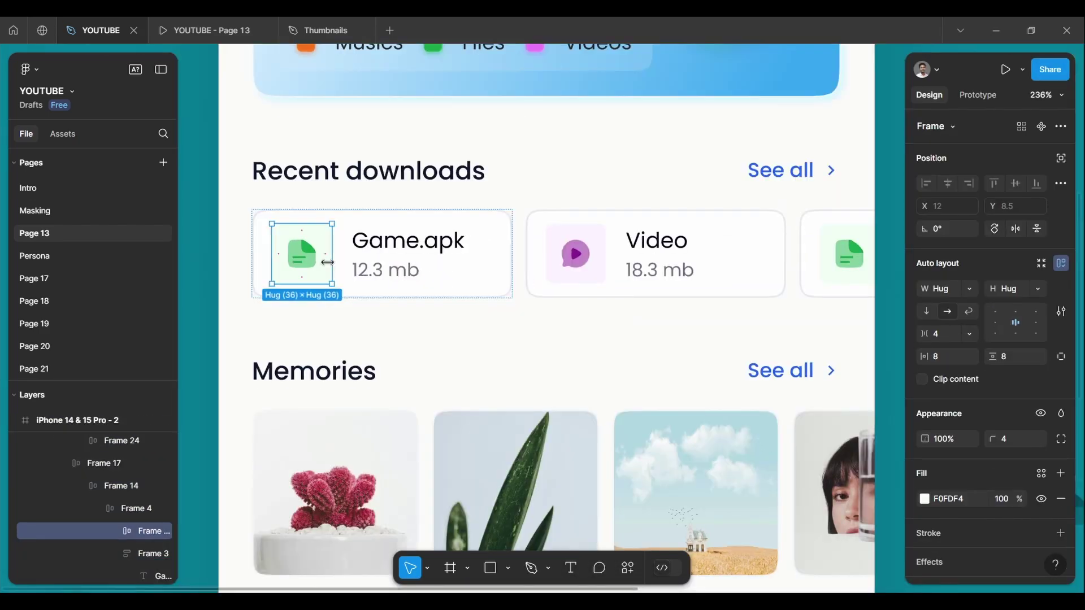
- Colour the imported file icon green/600
scroll(300, 244, "down", 3)
scroll(707, 255, "up", 5)
left_click(707, 254)
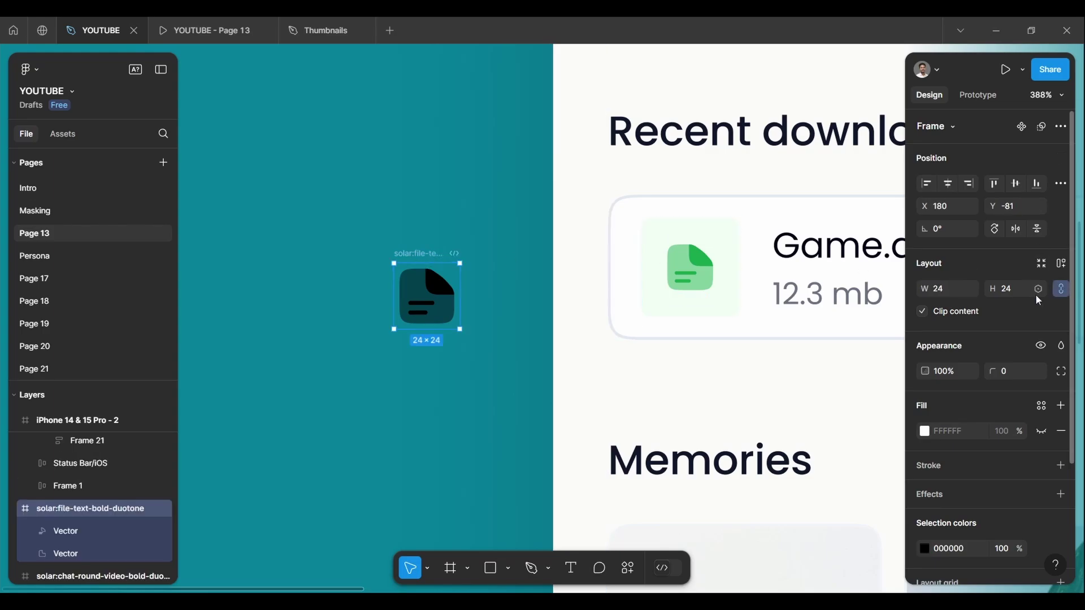
scroll(970, 430, "down", 3)
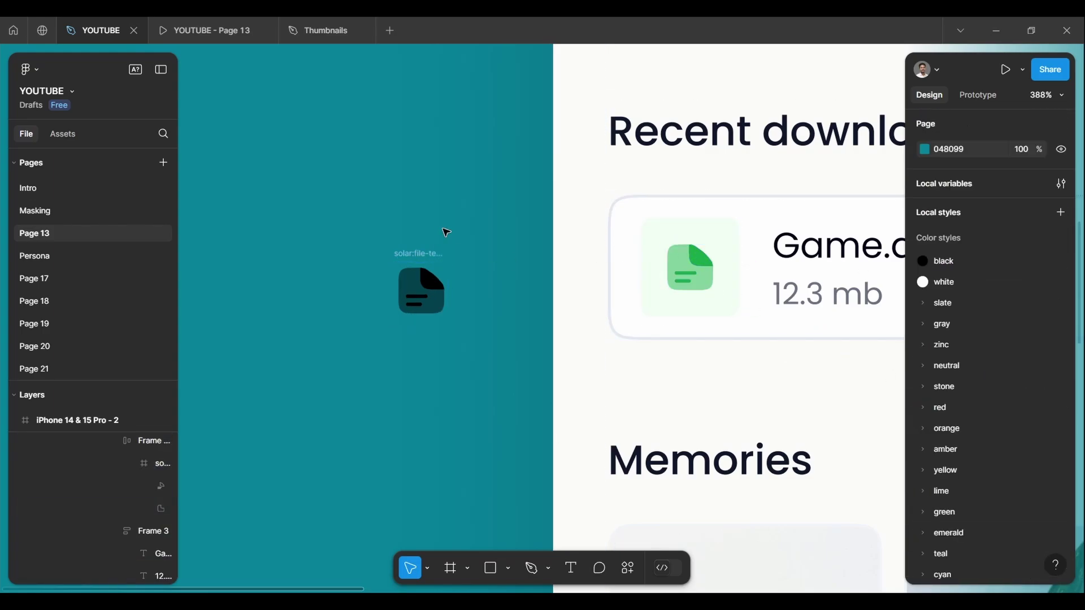
left_click(1041, 398)
left_click(754, 509)
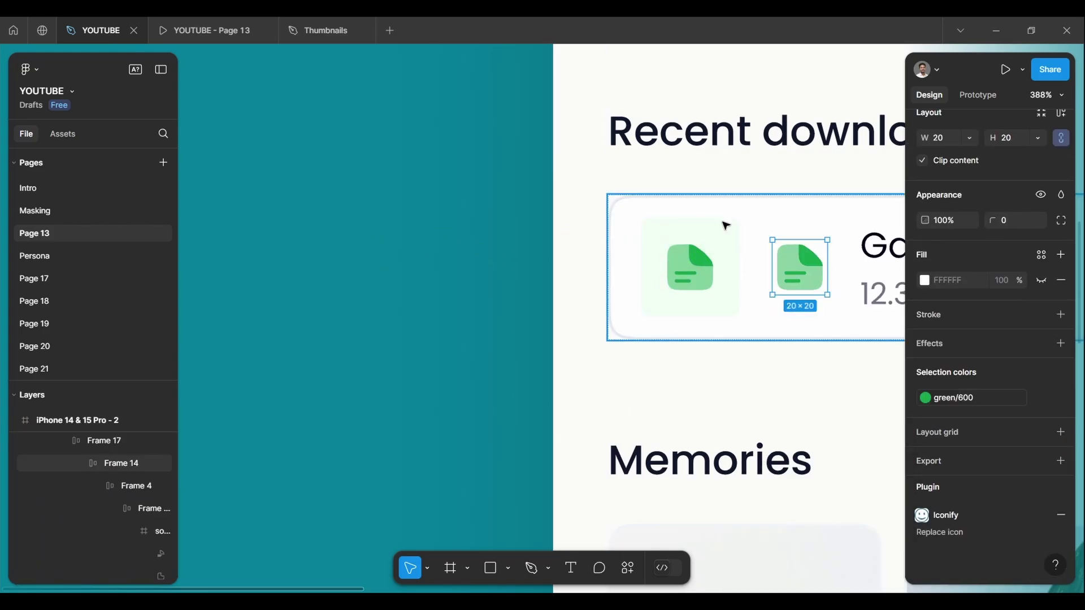
scroll(663, 276, "down", 5)
scroll(722, 252, "up", 4)
scroll(721, 252, "right", 3)
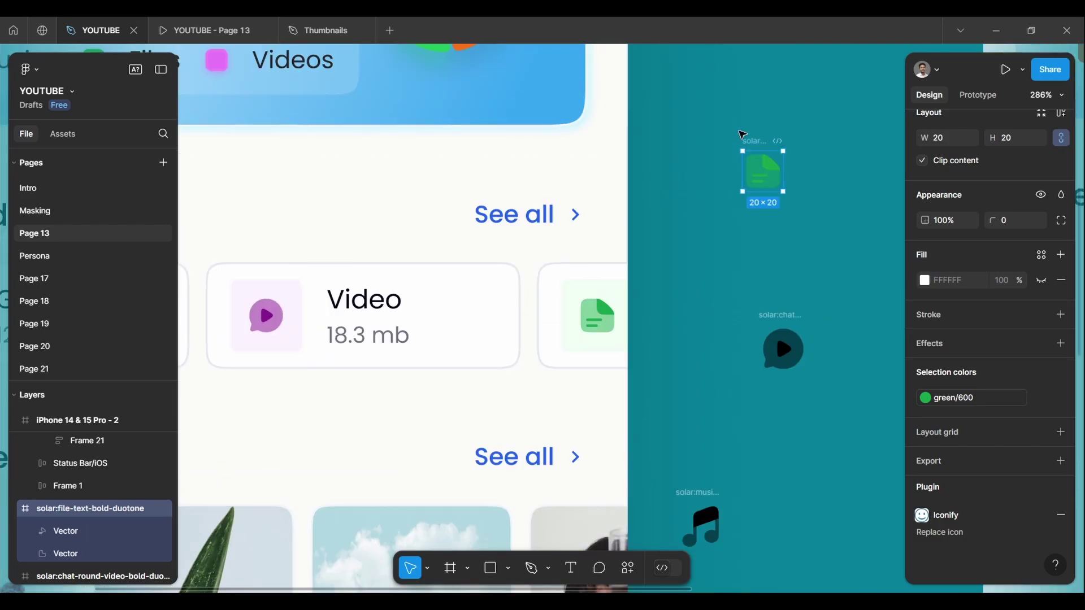
- Make the file icon a 36×36 tile with 8 padding and green/50 fill under Recent downloads
left_click(296, 298)
left_click(763, 173)
right_click(762, 173)
left_click(799, 390)
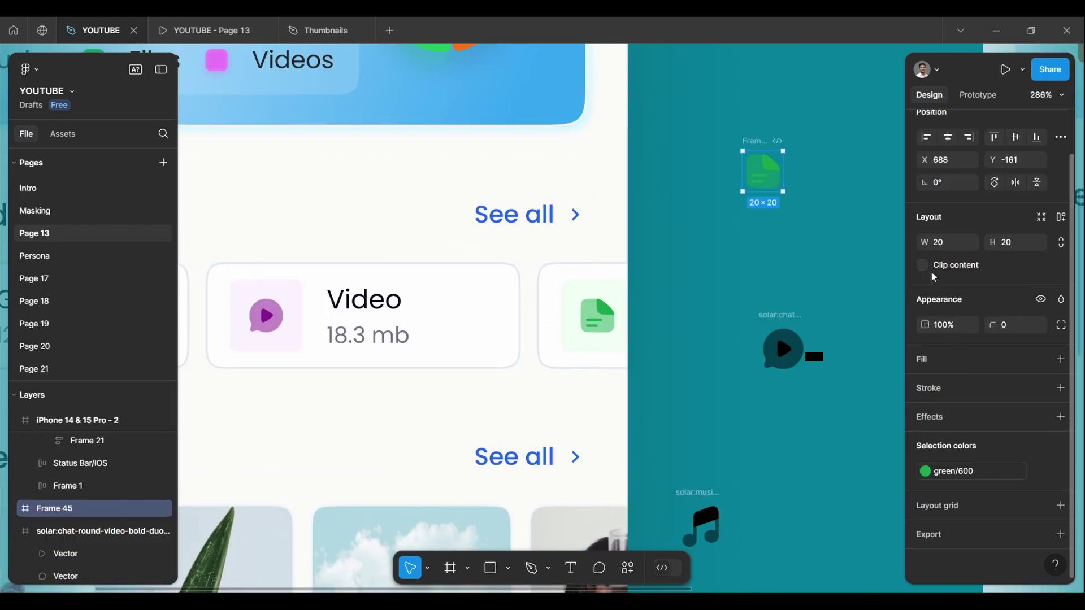
key("ctrl+z")
key("ctrl+shift+z")
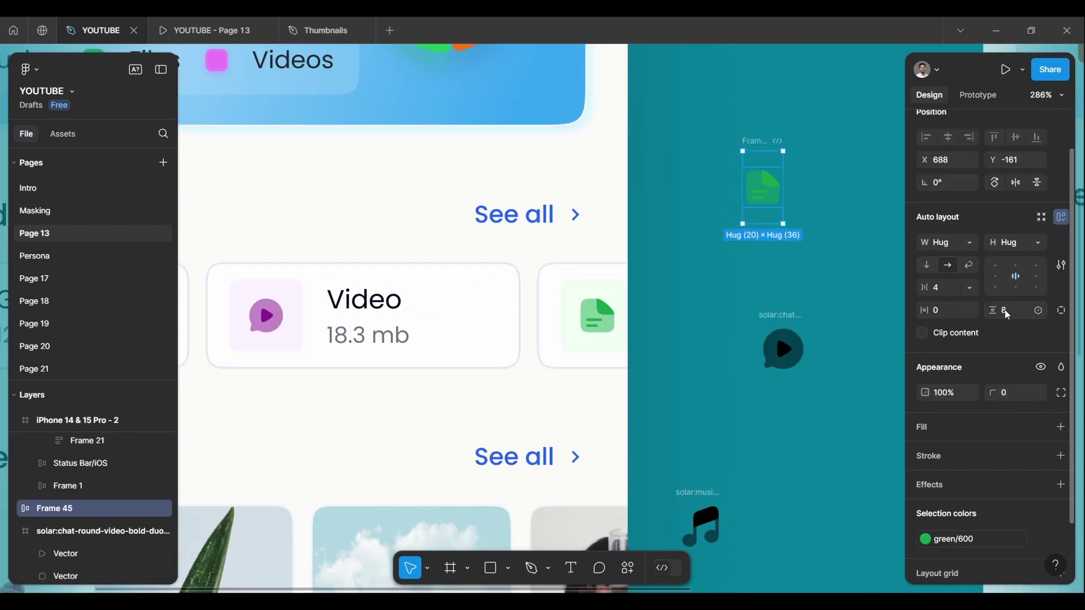
scroll(763, 138, "down", 5)
left_click_drag(776, 150, 793, 238)
left_click(1041, 426)
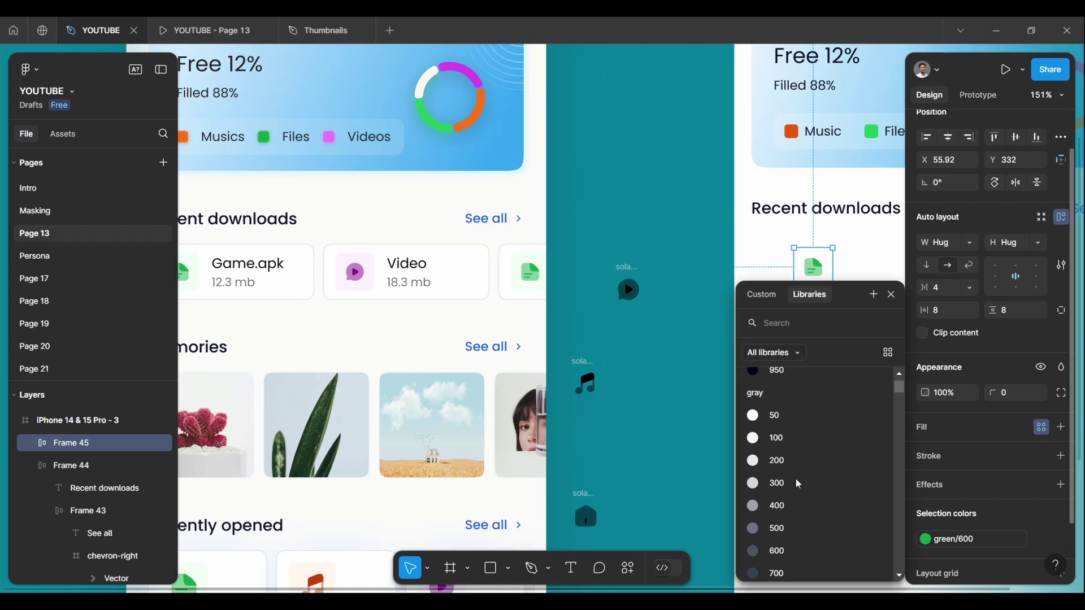
scroll(796, 489, "down", 1)
left_click(769, 525)
scroll(870, 242, "up", 5)
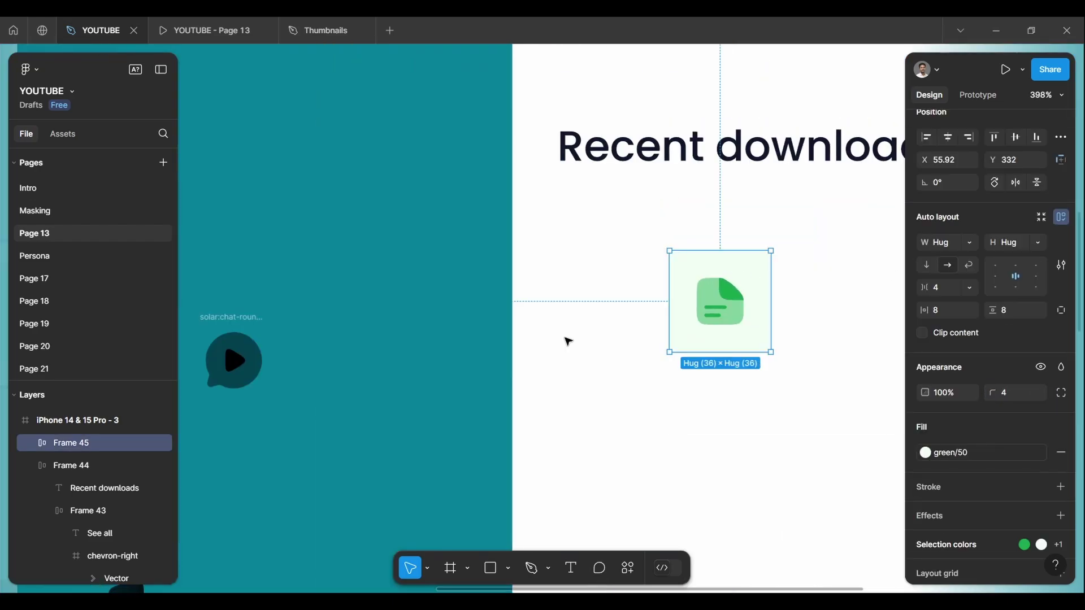
- Duplicate the tile into three and swap in the play and music note icons
key("Escape")
scroll(568, 341, "down", 5)
left_click(761, 285)
key("ctrl+d")
key("ctrl+d")
scroll(761, 286, "right", 5)
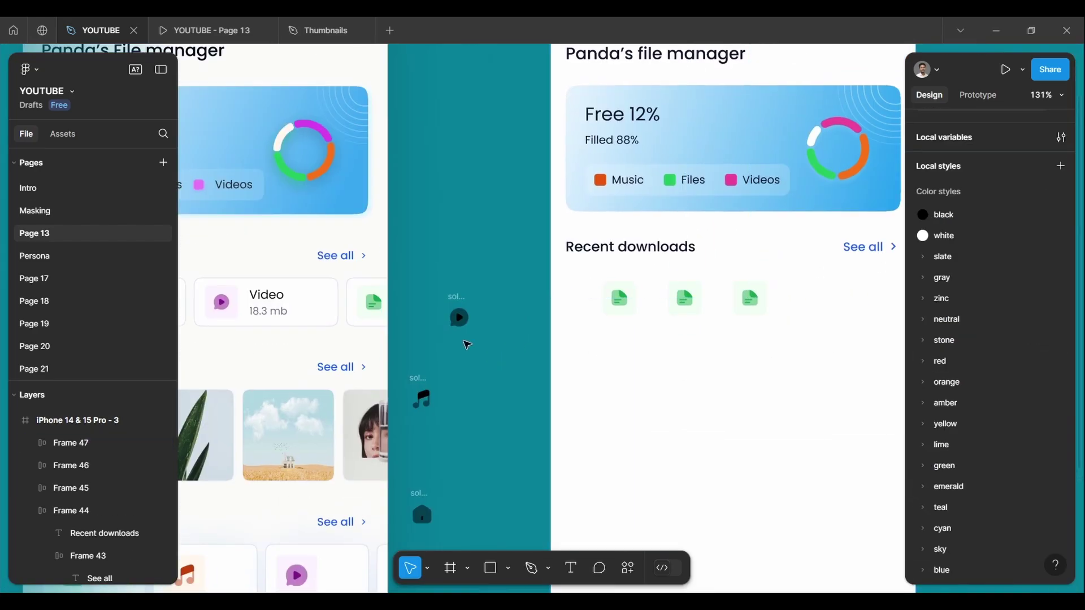
left_click(459, 317)
left_click(436, 487)
scroll(446, 458, "left", 5)
left_click(600, 333)
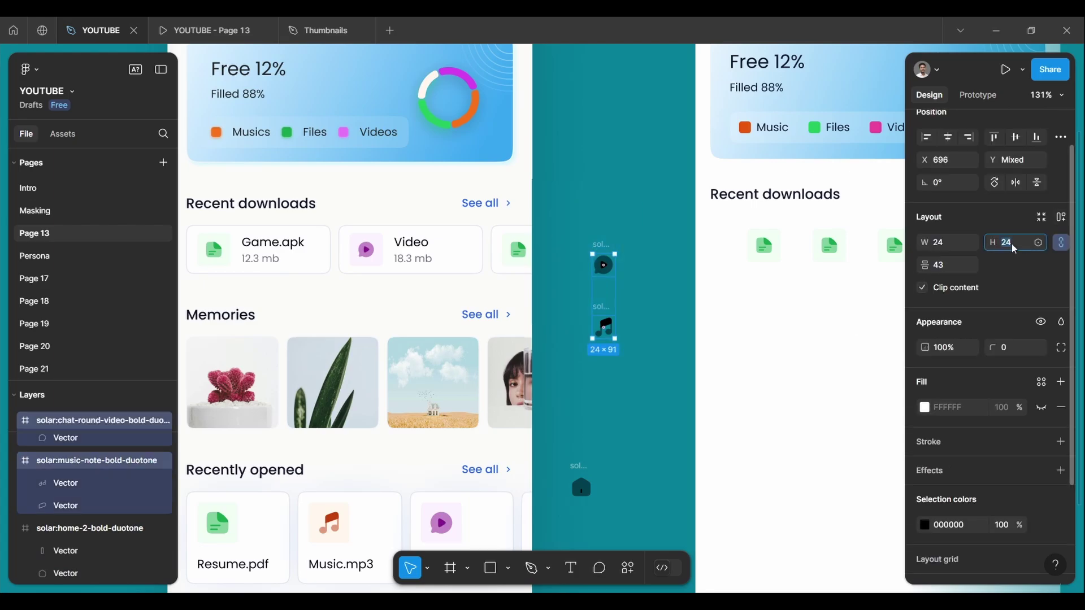
key("Escape")
scroll(731, 240, "right", 3)
left_click(730, 241)
left_click_drag(731, 240, 731, 245)
left_click_drag(505, 326, 797, 247)
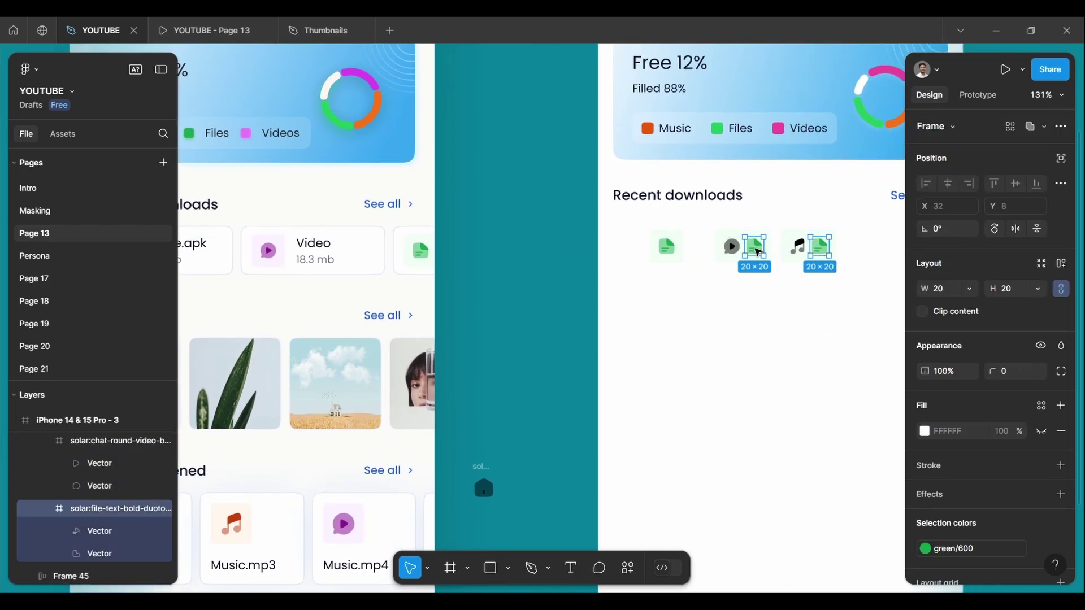
key("Delete")
left_click(516, 253)
- Colour the middle tile's play icon fuchsia
left_click(731, 246)
left_click(925, 331)
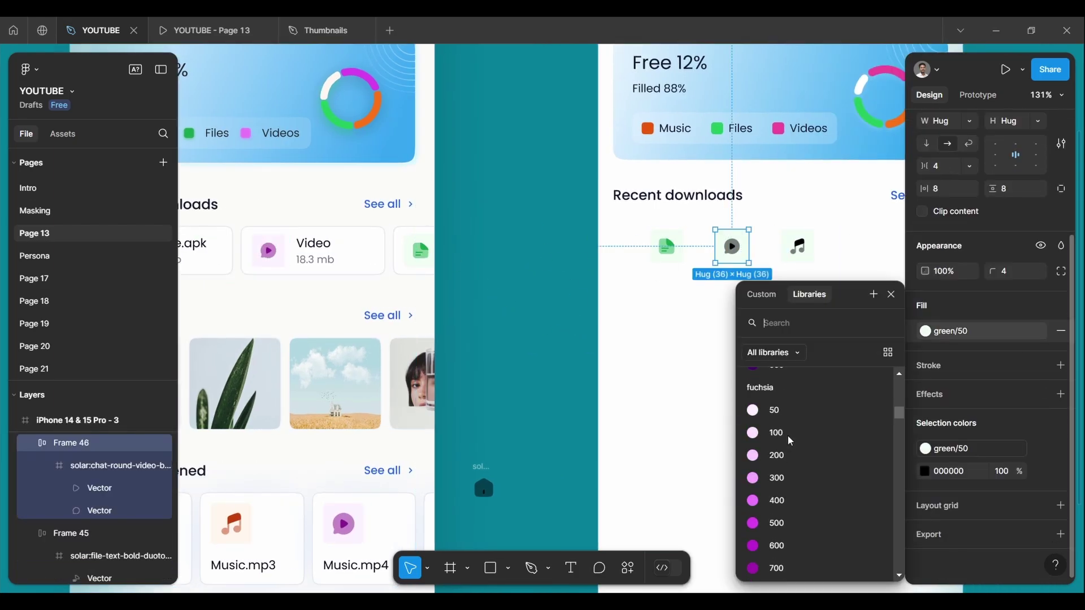
left_click(731, 247)
double_click(731, 246)
left_click(924, 280)
scroll(791, 474, "down", 10)
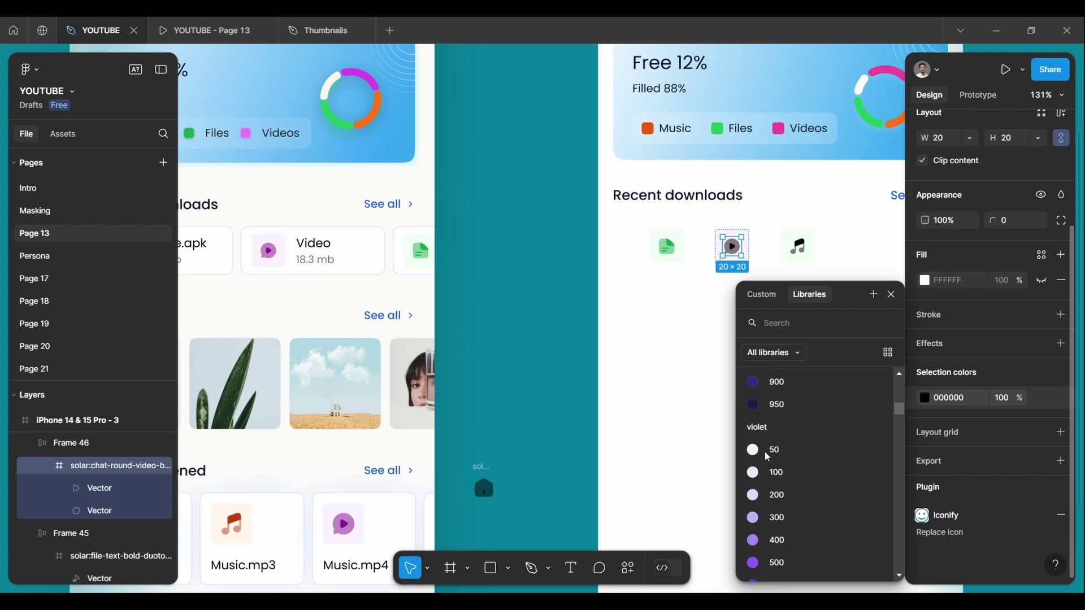
scroll(784, 480, "down", 5)
left_click(783, 511)
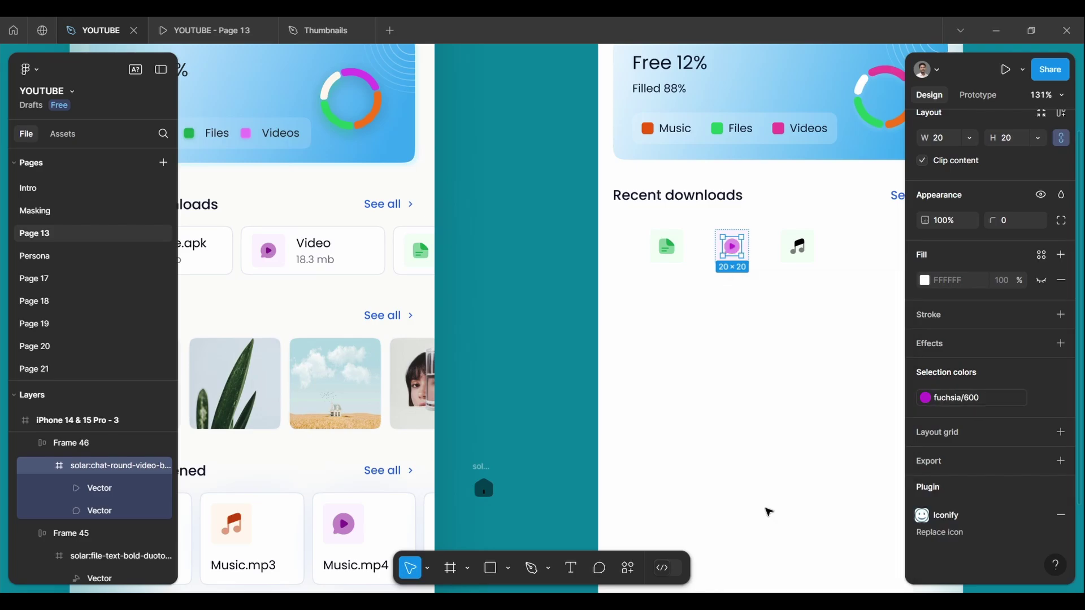
left_click(707, 333)
- Colour the third tile's music note icon orange
scroll(333, 503, "down", 3)
scroll(691, 213, "right", 5)
left_click(691, 213)
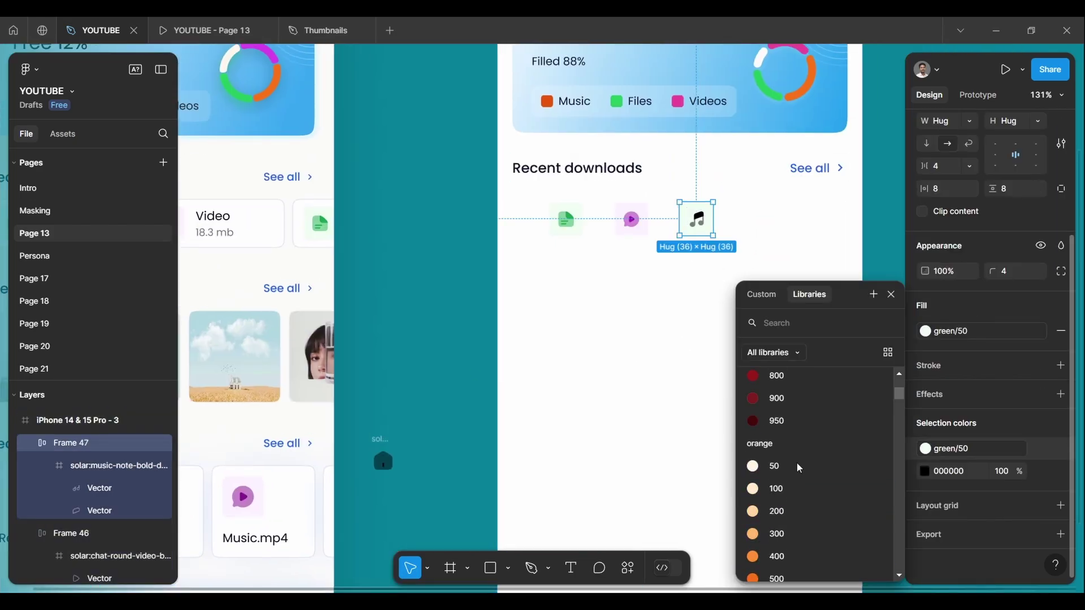
left_click(924, 403)
scroll(783, 492, "down", 3)
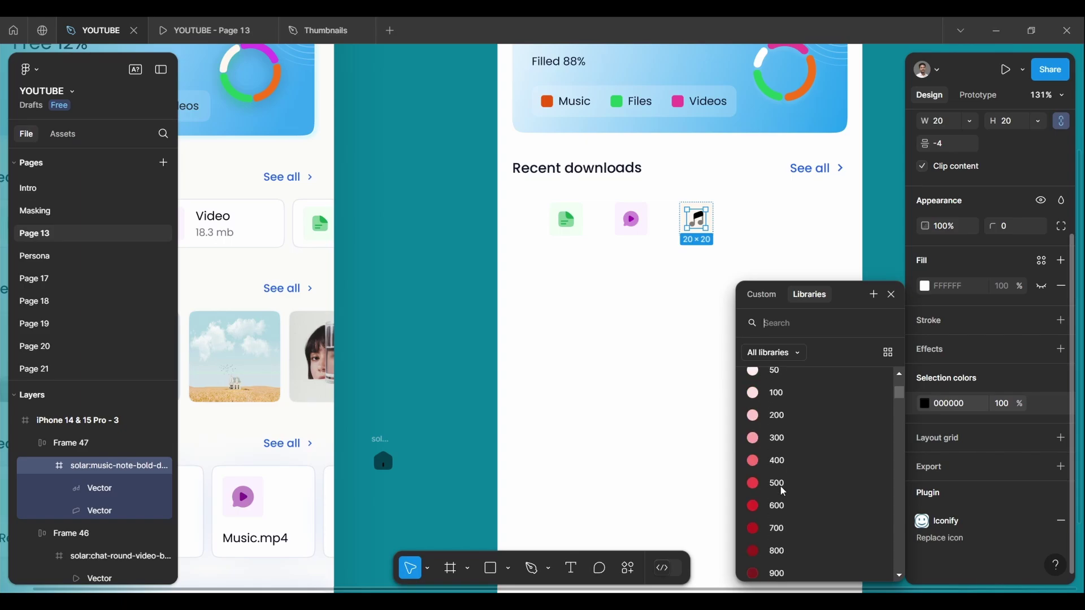
left_click(783, 491)
scroll(717, 381, "down", 5)
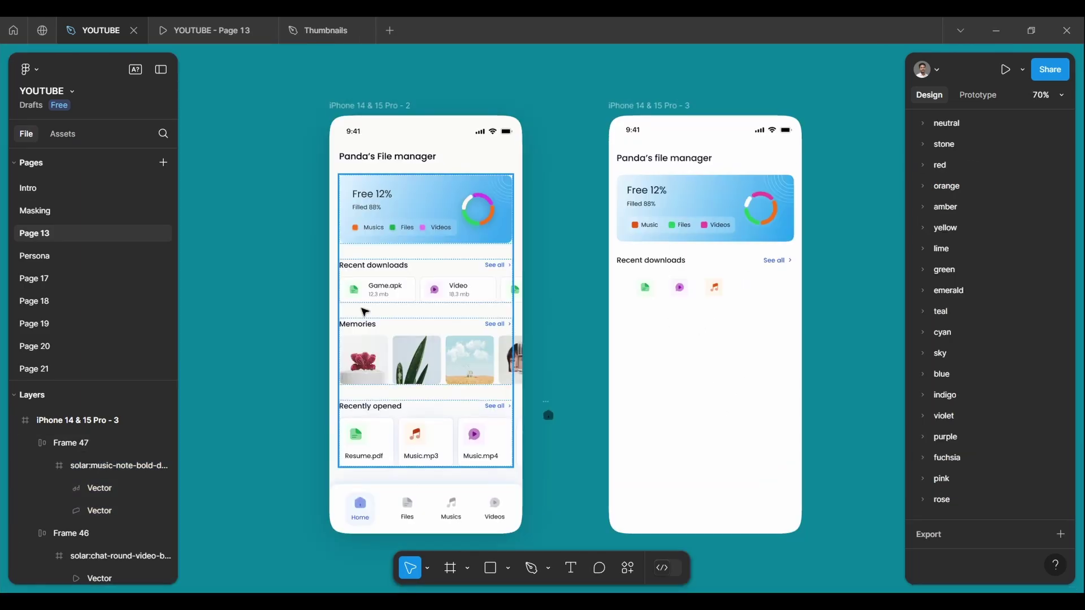
- Group the Game.apk name and 12.3mb size label in auto layout
scroll(580, 291, "up", 3)
left_click_drag(607, 181, 682, 322)
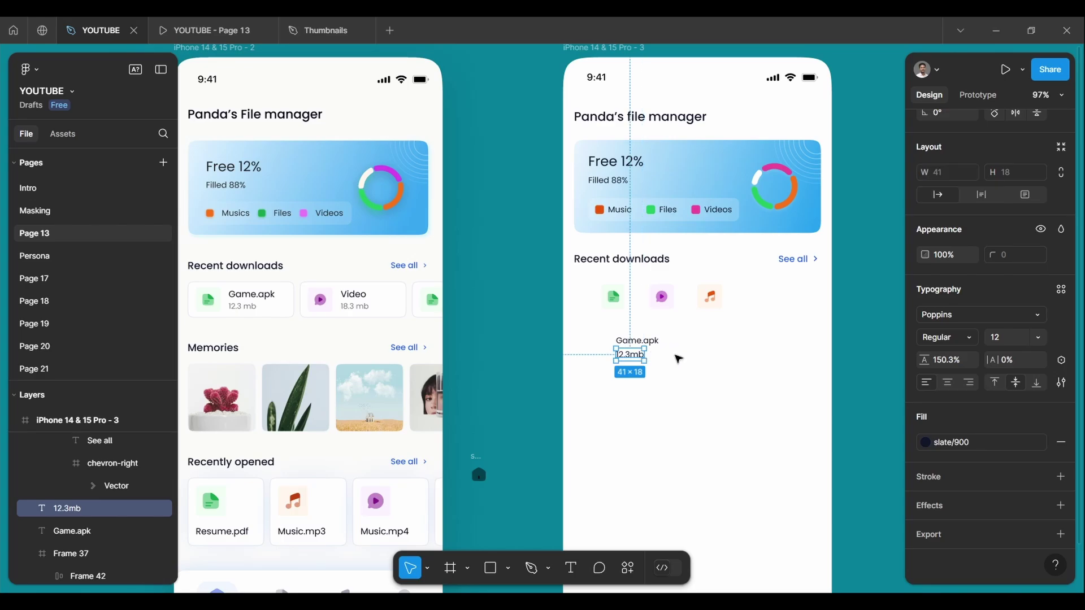
left_click(630, 355)
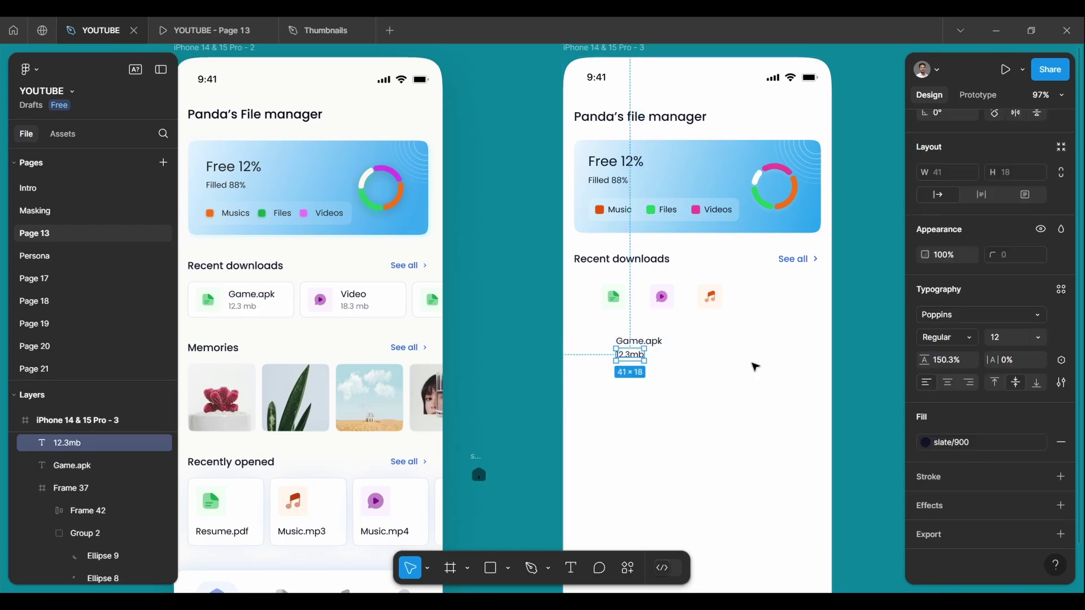
type("11")
left_click(973, 450)
left_click(638, 342, "shift")
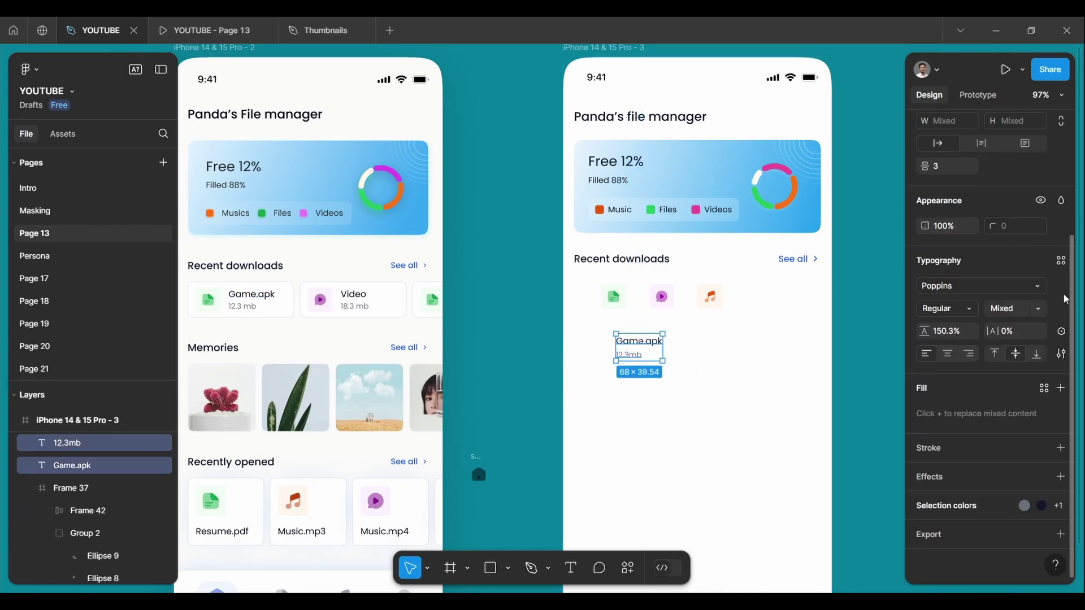
right_click(632, 350)
left_click(666, 372)
- Combine the green file icon and texts into a card with slate/200 outline and radius 8
left_click(661, 294)
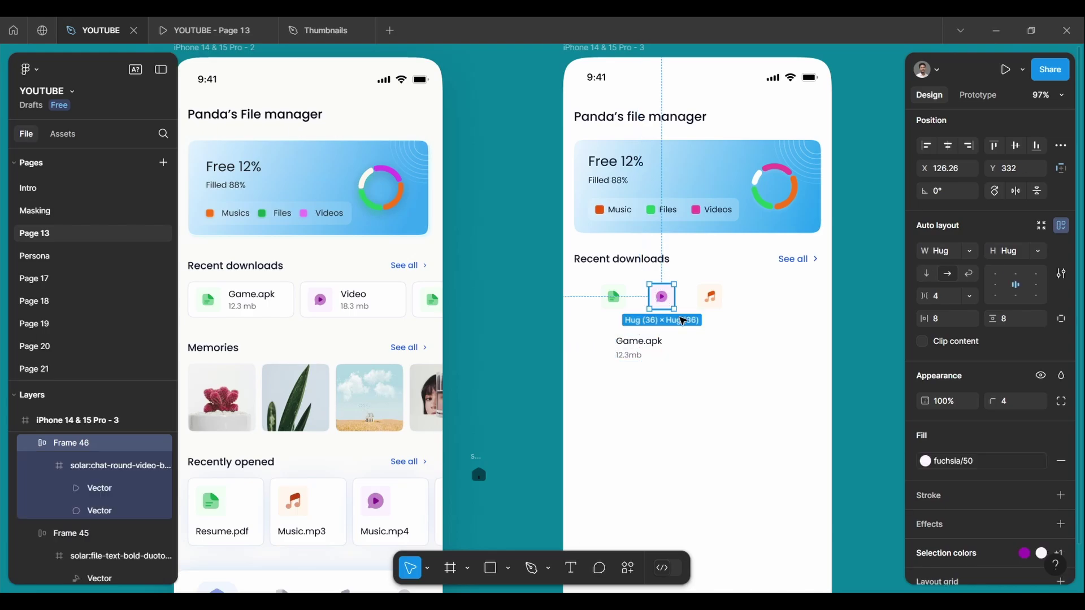
left_click_drag(613, 295, 597, 349)
key("shift+a")
scroll(190, 298, "up", 5)
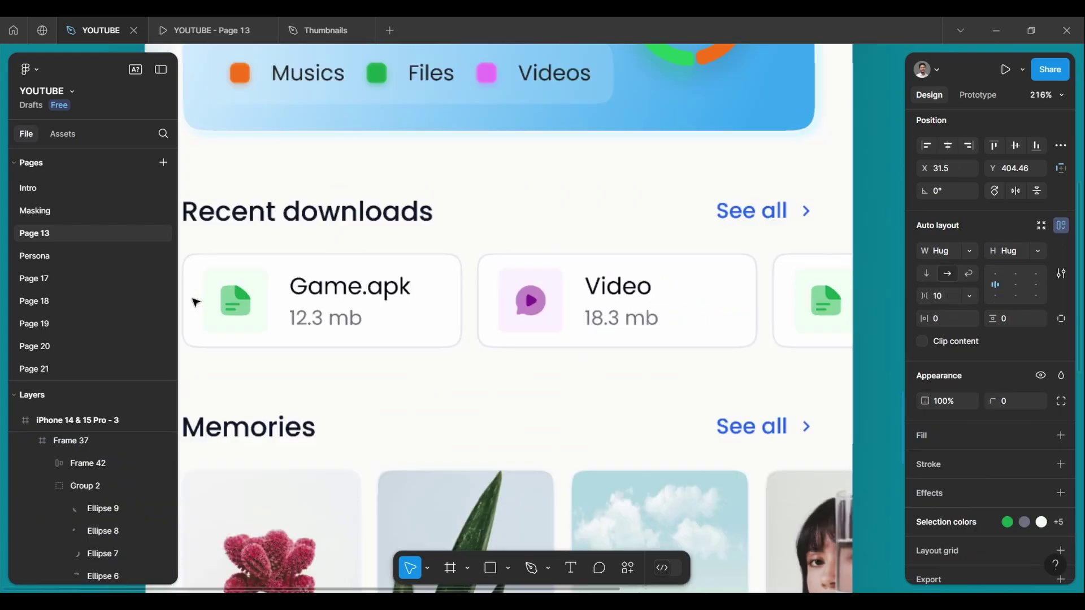
left_click(430, 266)
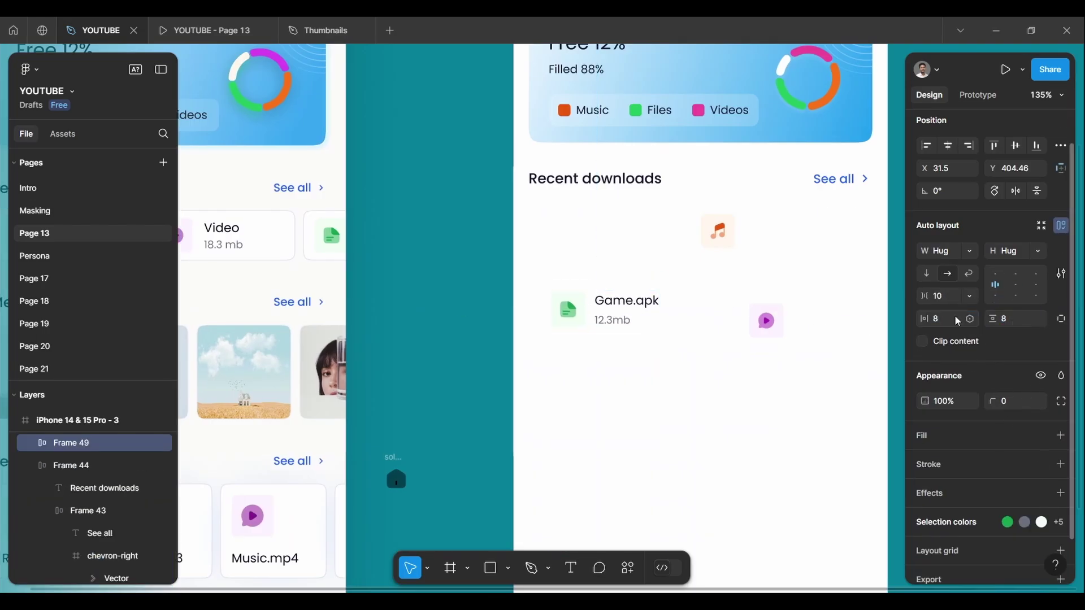
left_click(1061, 465)
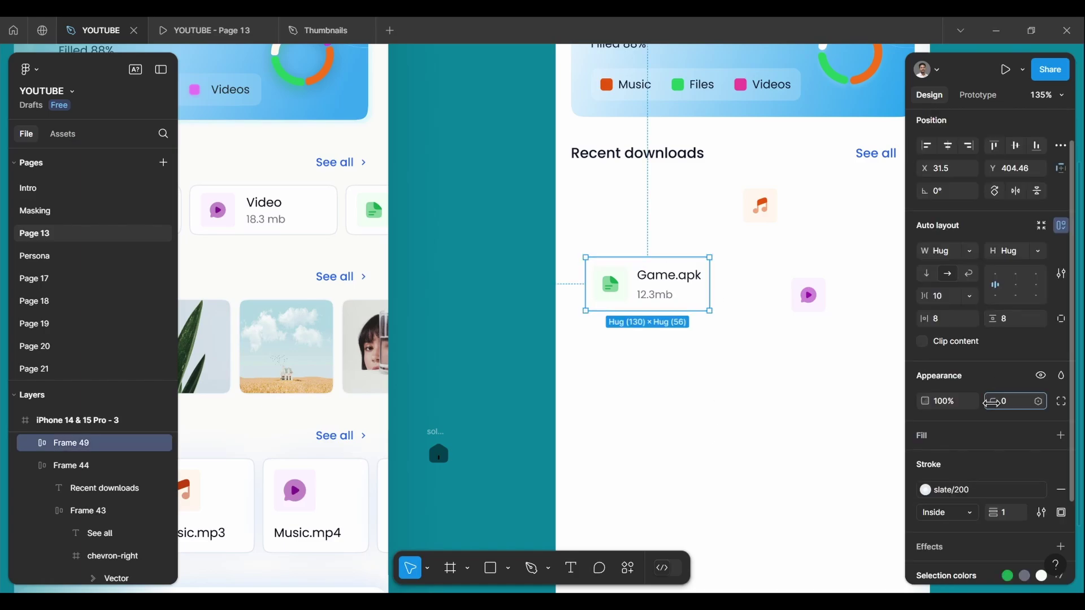
left_click(1038, 401)
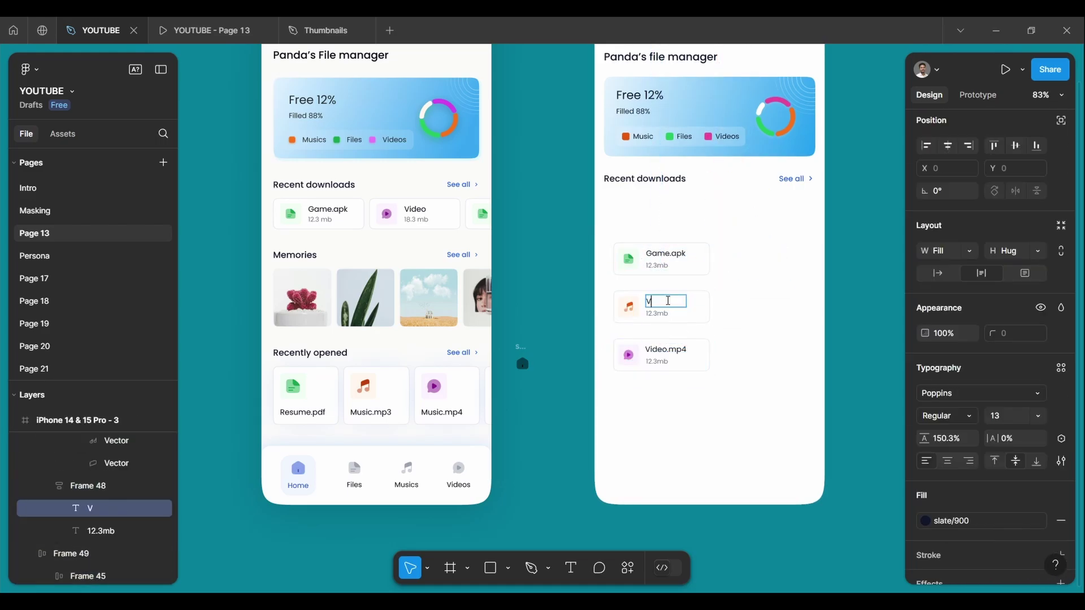
left_click(660, 315)
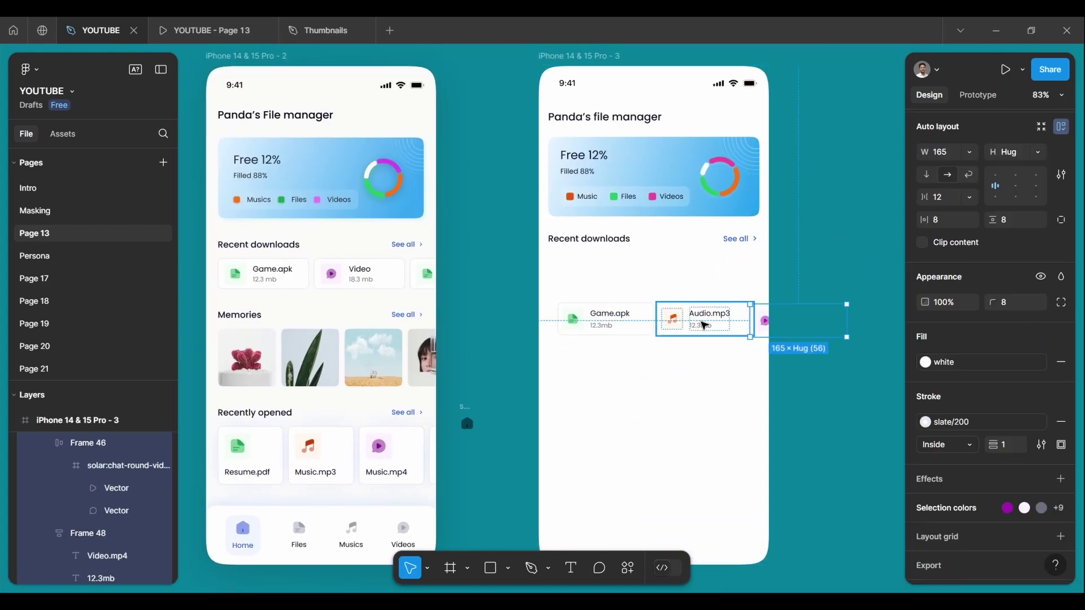
- Put the Game.apk and Audio.mp3 cards in a horizontal row stacked under Recent downloads
right_click(610, 319)
left_click(667, 375)
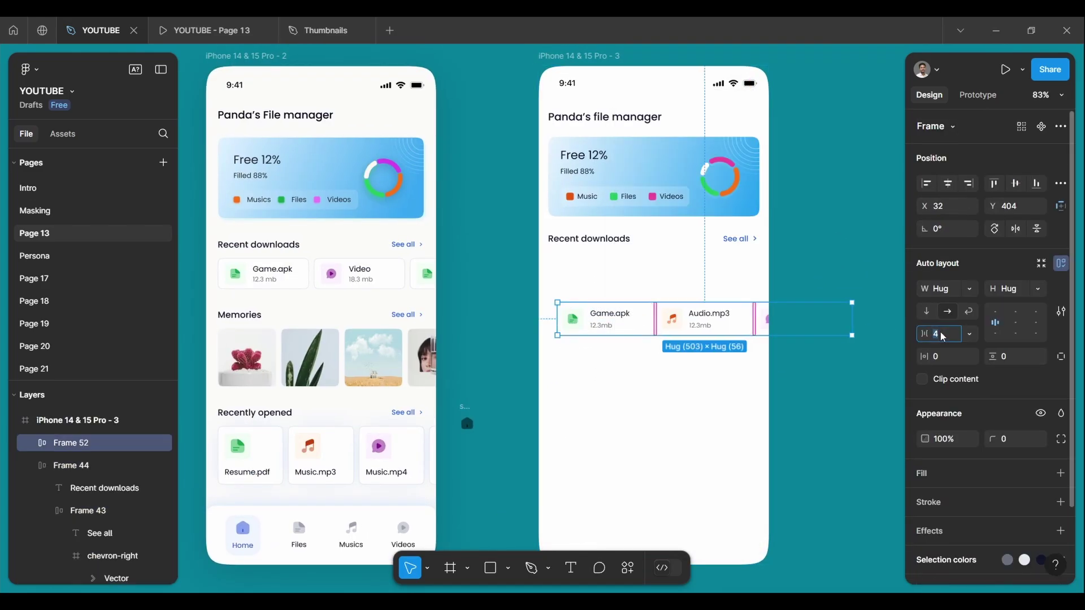
left_click_drag(591, 322, 586, 274)
left_click(582, 268)
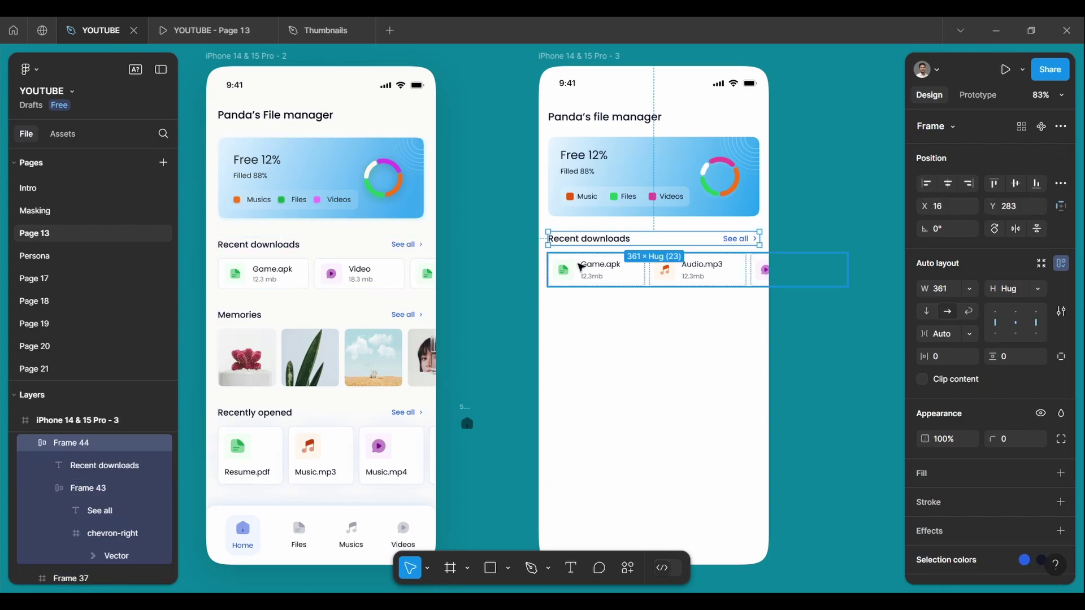
key("shift+a")
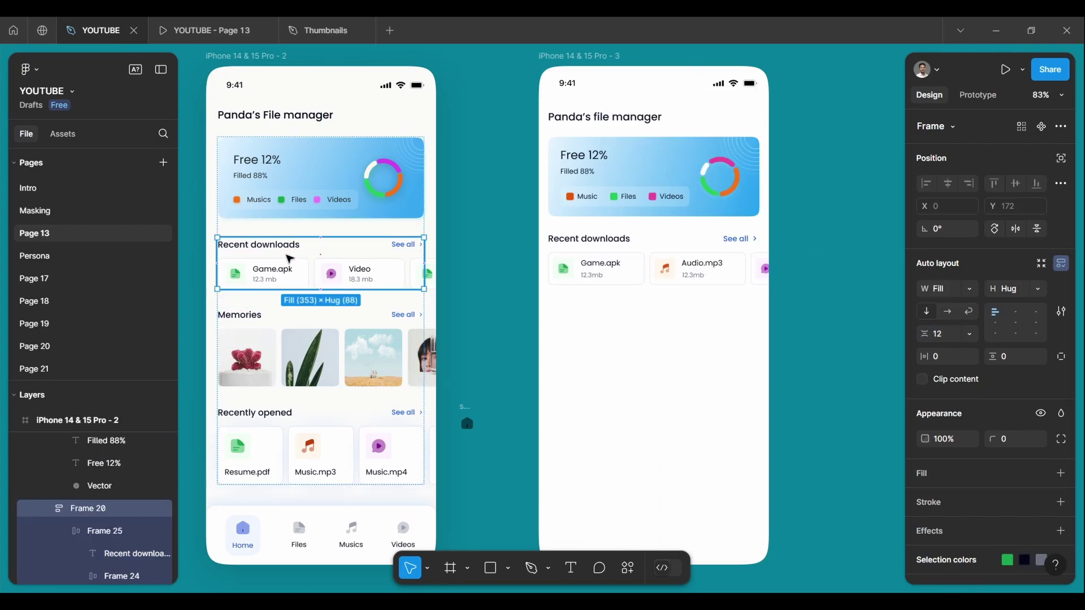
- Duplicate the Recent downloads section and place the copy below the original
left_click(615, 356)
left_click(603, 263)
key("ctrl+d")
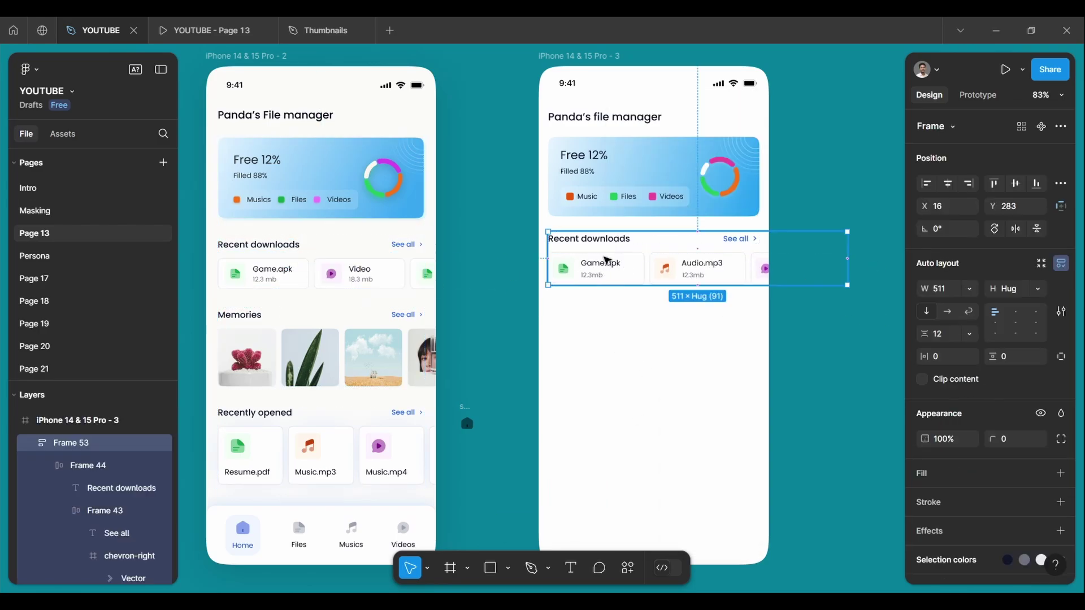
left_click_drag(608, 261, 609, 298)
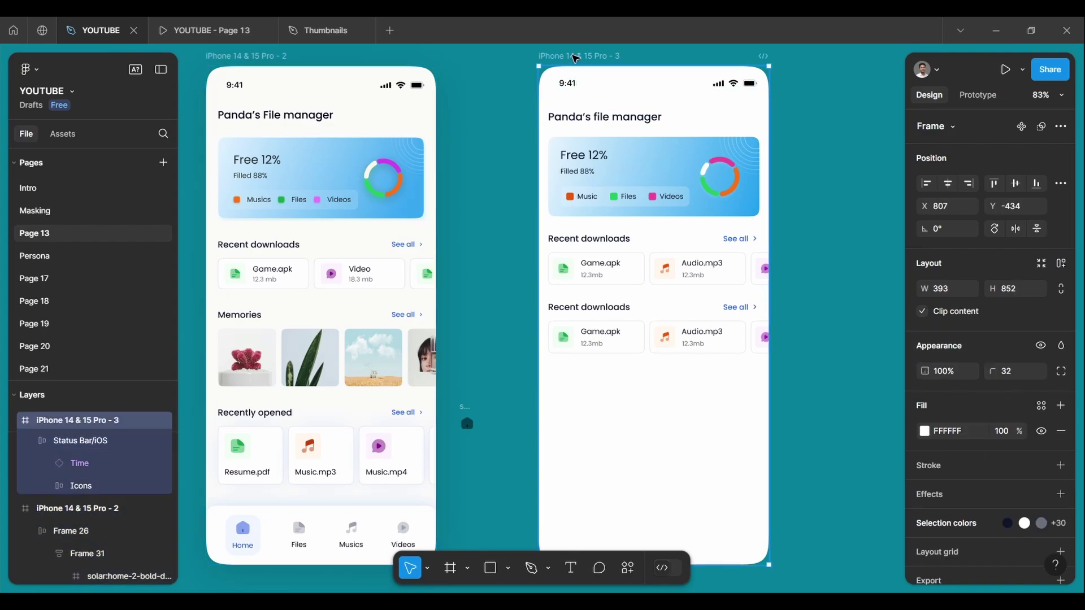
- Fill the phone background with stone/100
left_click(1041, 405)
scroll(785, 516, "down", 1)
scroll(778, 494, "down", 1)
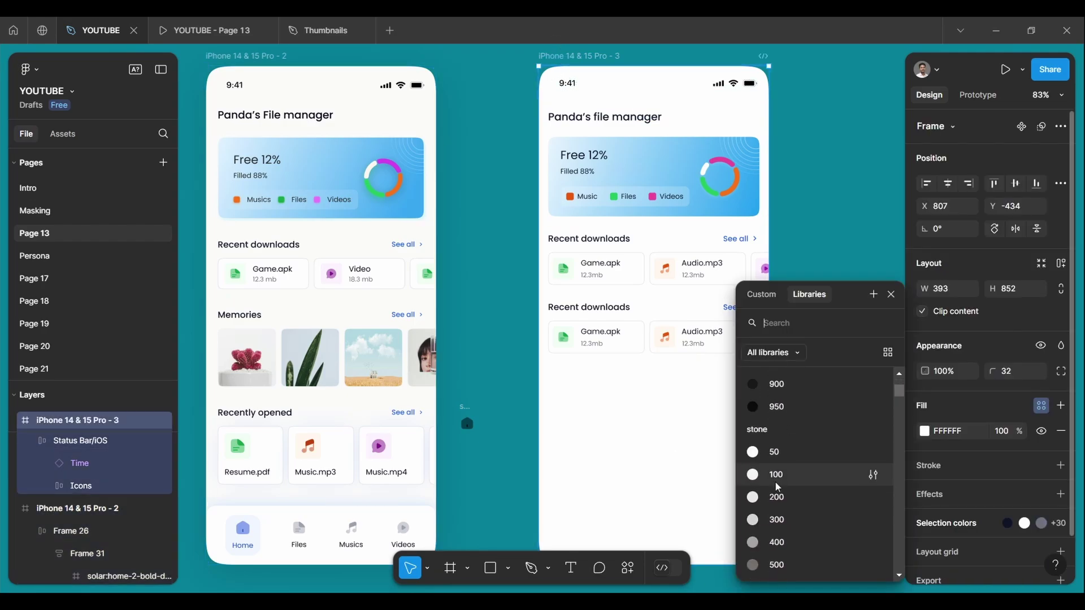
left_click(781, 476)
left_click(644, 91)
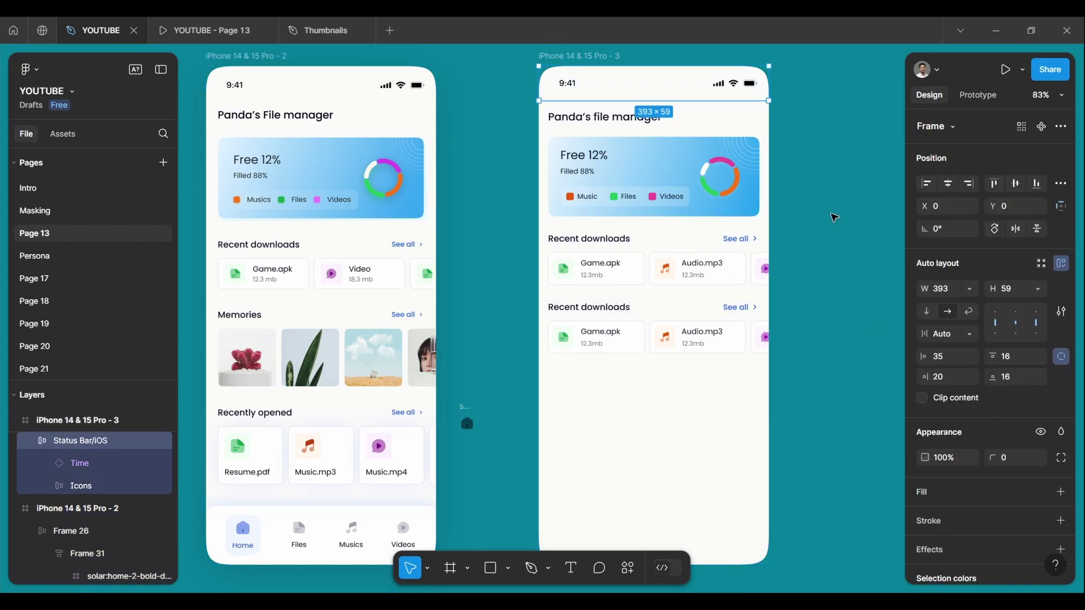
left_click(779, 181)
- Rename the copied Recent downloads heading to 'Recently opened'
left_click(593, 339)
scroll(429, 329, "down", 1)
double_click(590, 253)
type("Recently")
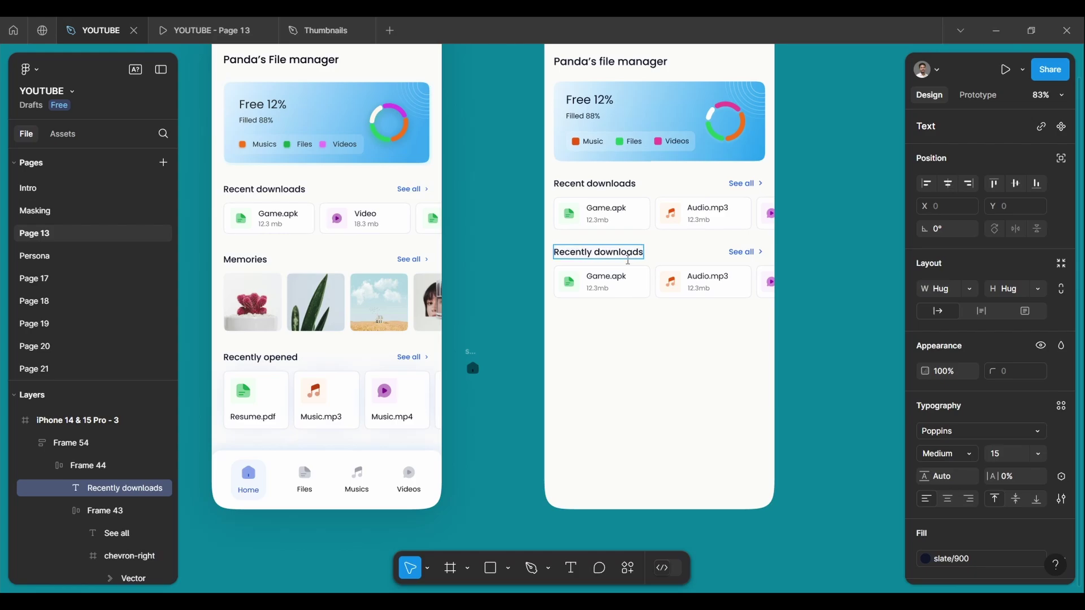
type("opened")
left_click(731, 350)
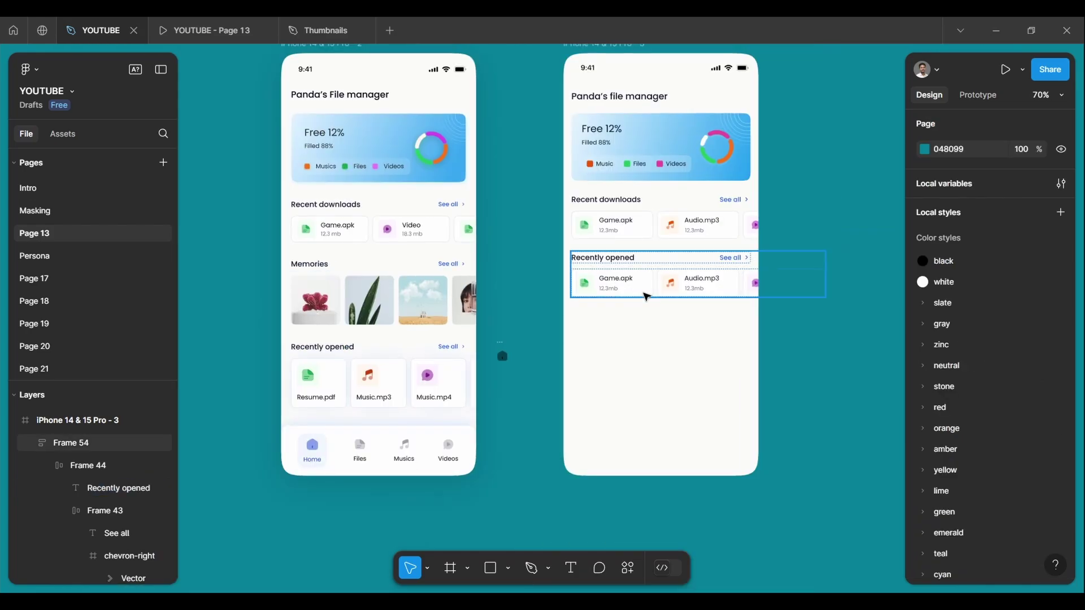
- Delete the file size labels such as 12.3mb from the copied cards
scroll(644, 293, "up", 3)
left_click(612, 290, "ctrl")
key("Delete")
left_click(755, 286, "ctrl")
key("Delete")
left_click(822, 290, "ctrl")
scroll(822, 291, "down", 5)
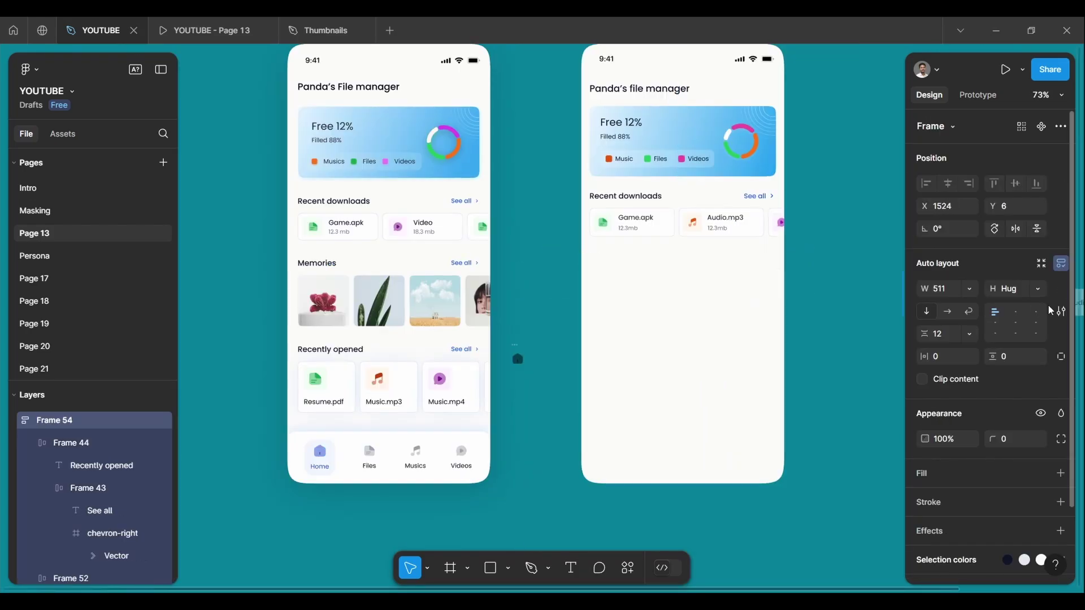
scroll(339, 339, "up", 5)
- Switch the Game.apk, Audio.mp3 and Video cards to vertical auto layout, icon above name
left_click(276, 362, "ctrl")
scroll(600, 332, "down", 2)
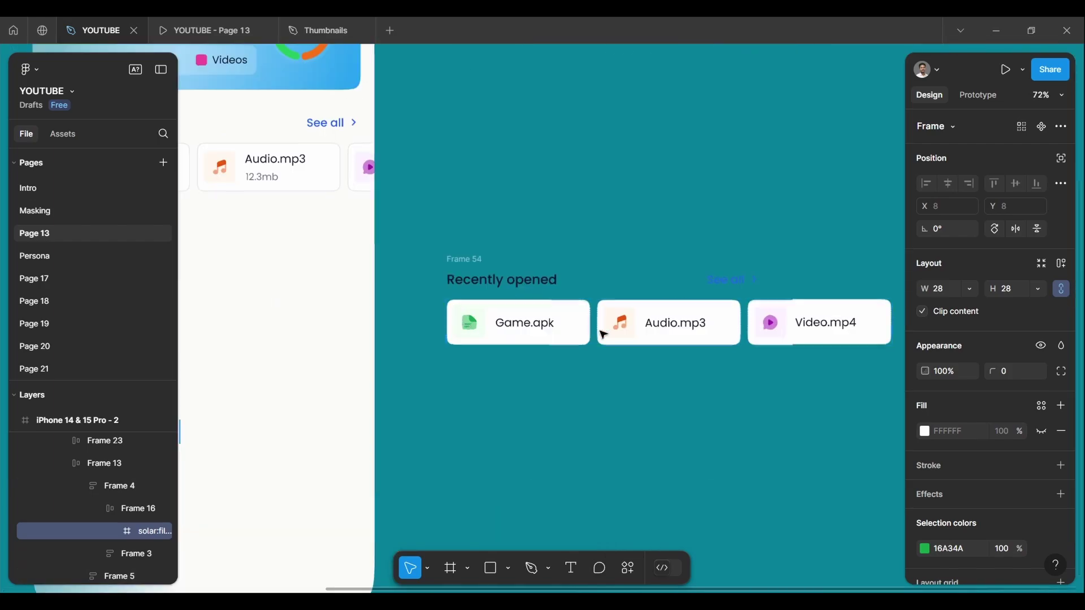
left_click(508, 322)
key("shift+2")
left_click(927, 312)
scroll(549, 379, "down", 5)
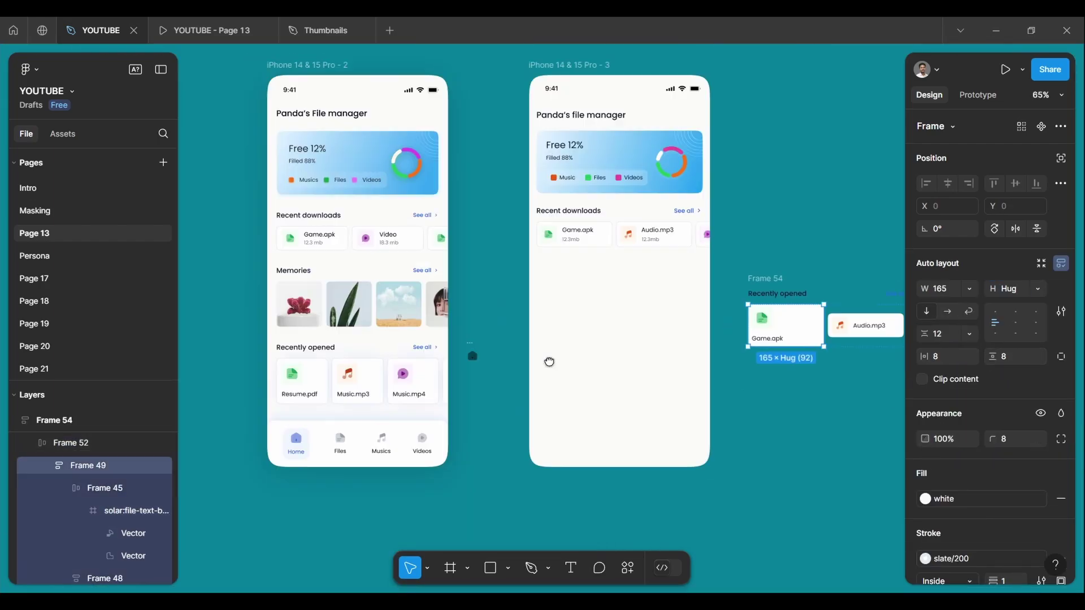
scroll(549, 380, "up", 3)
left_click(606, 373, "ctrl")
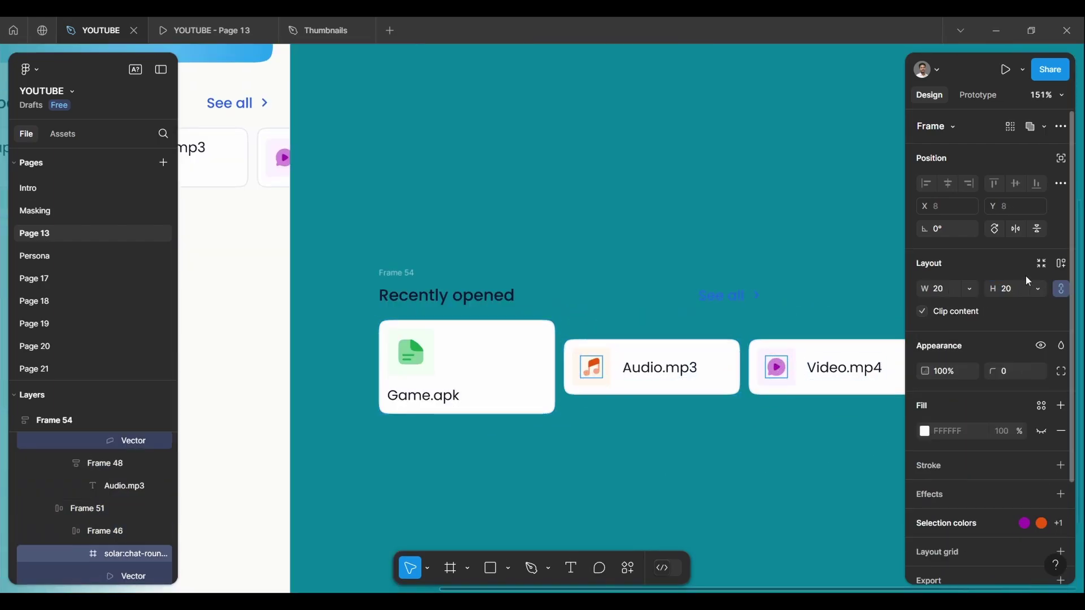
left_click(1005, 292)
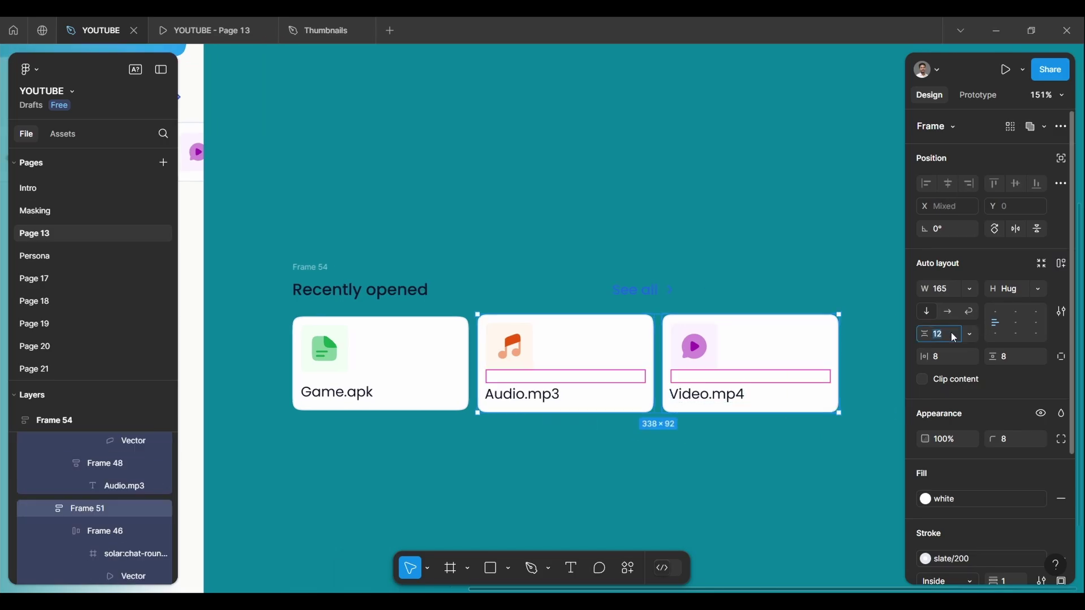
scroll(717, 375, "down", 3)
scroll(690, 366, "up", 2)
- Add a copy of the Game.apk card to the row and move Recently opened into the right phone
left_click(435, 317)
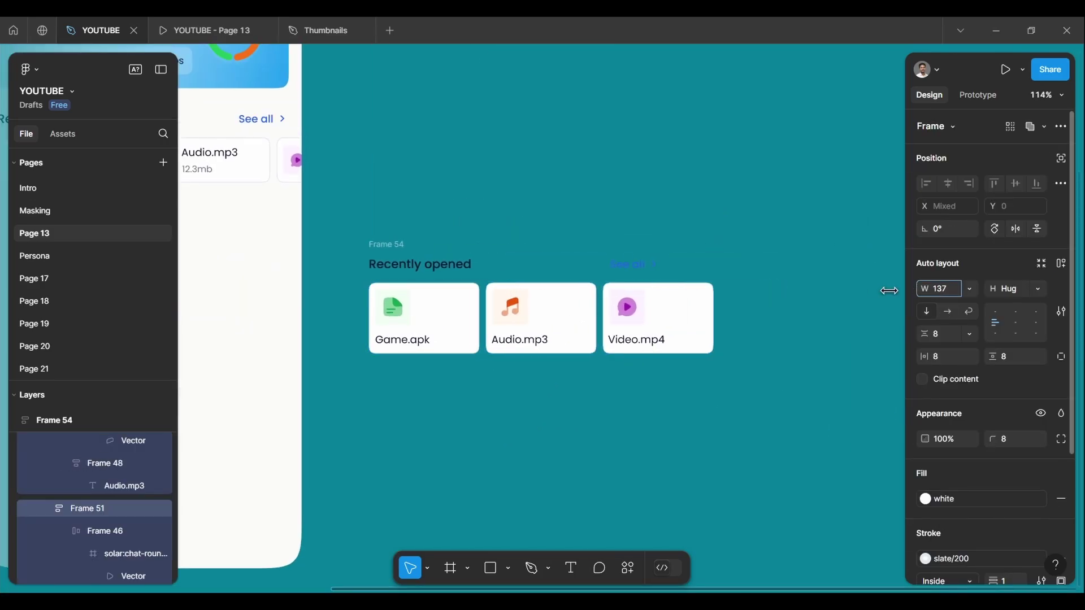
left_click(622, 315)
left_click_drag(415, 318, 712, 318)
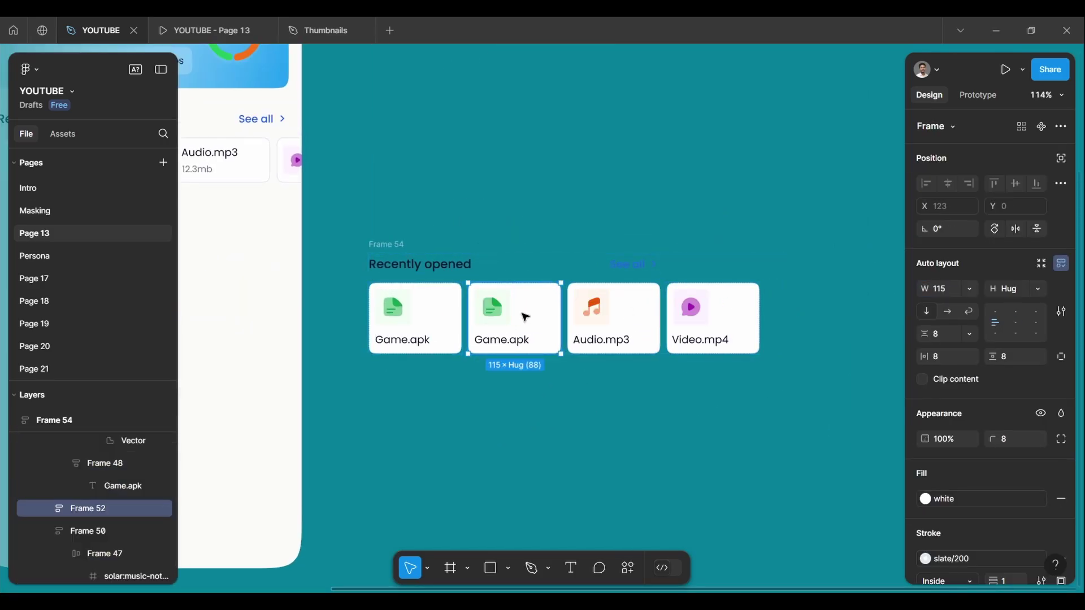
scroll(692, 466, "down", 5)
left_click_drag(567, 349, 629, 290)
- Duplicate the section as 'Memories', move it onto the canvas, and select its cards
scroll(741, 358, "up", 3)
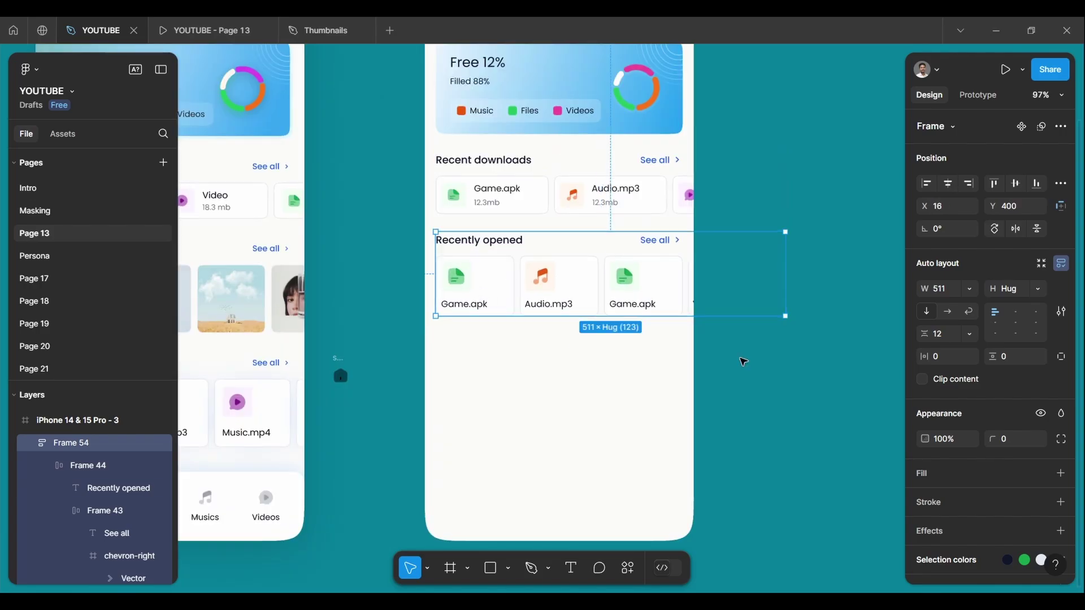
scroll(673, 315, "down", 3)
scroll(673, 315, "up", 1)
left_click(396, 194)
scroll(396, 193, "up", 3)
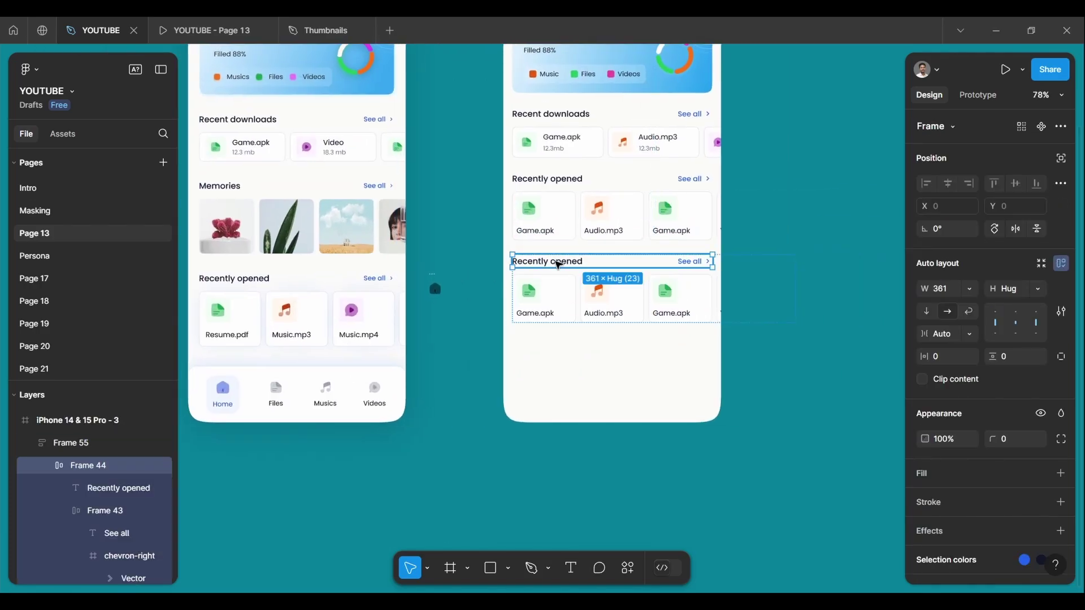
double_click(557, 261)
type("Memories")
left_click(619, 207)
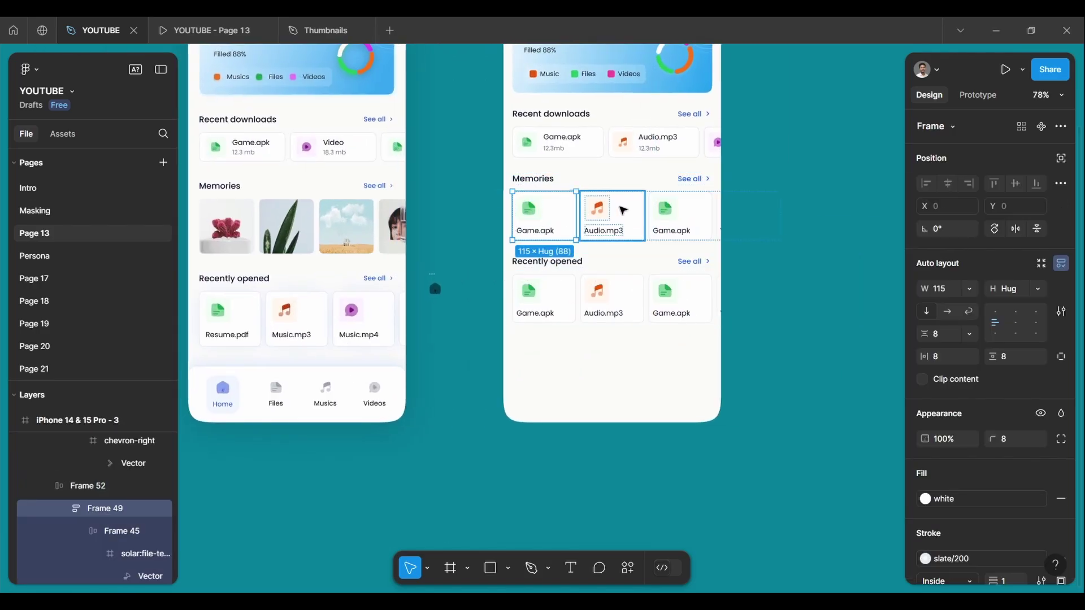
left_click_drag(620, 207, 713, 234)
scroll(480, 273, "up", 2)
left_click(480, 274)
left_click(562, 278, "shift")
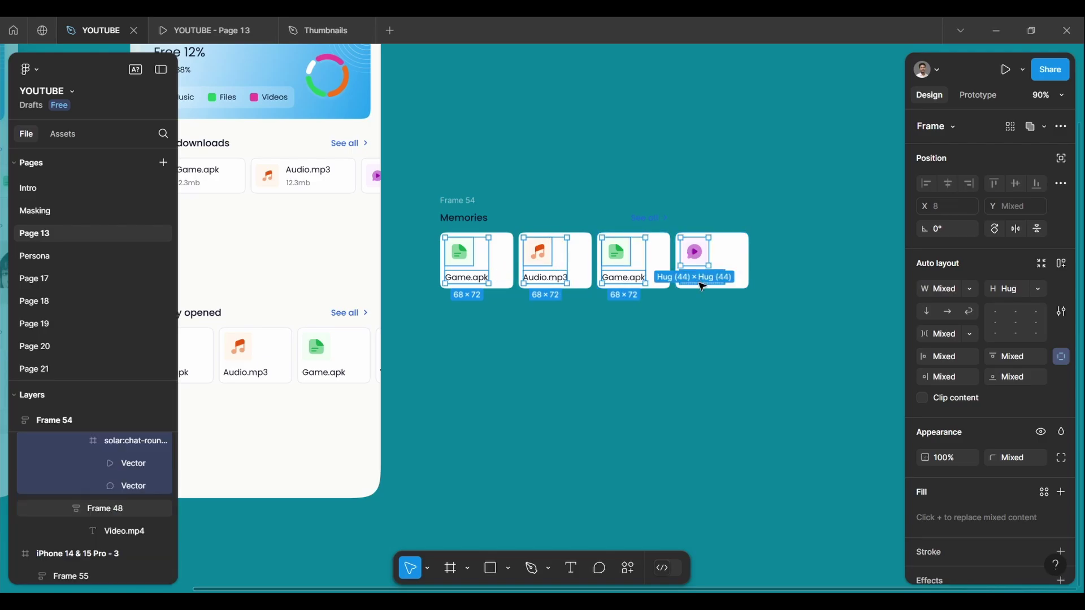
- Narrow the Memories cards to 88 wide
left_click(511, 266)
type("88")
key("Return")
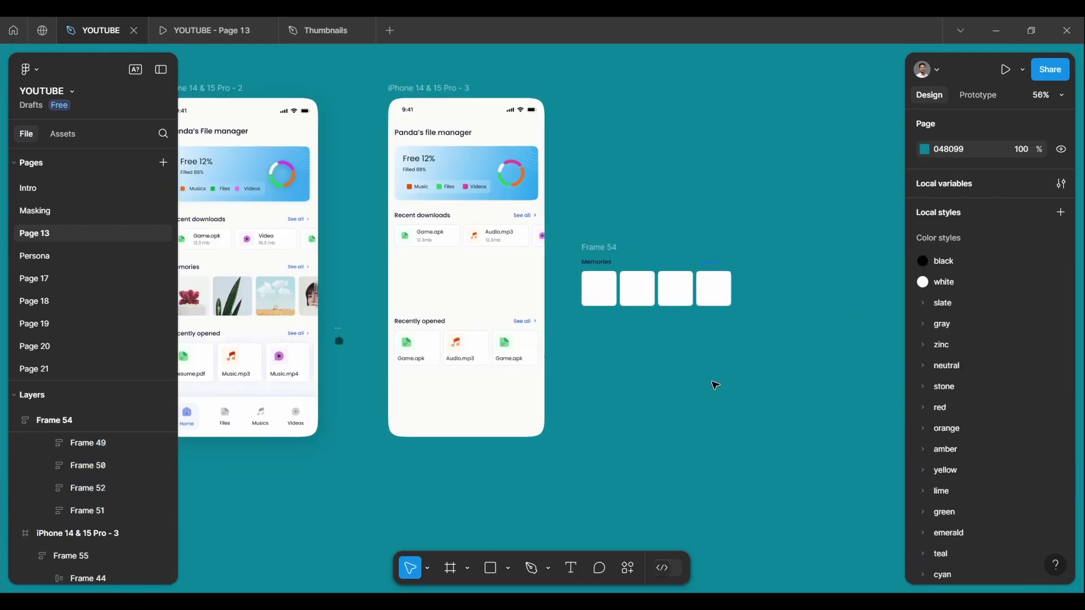
- Search Pexels for 'minimal' images and fill the first Memories card with the red-flower photo
left_click(627, 568)
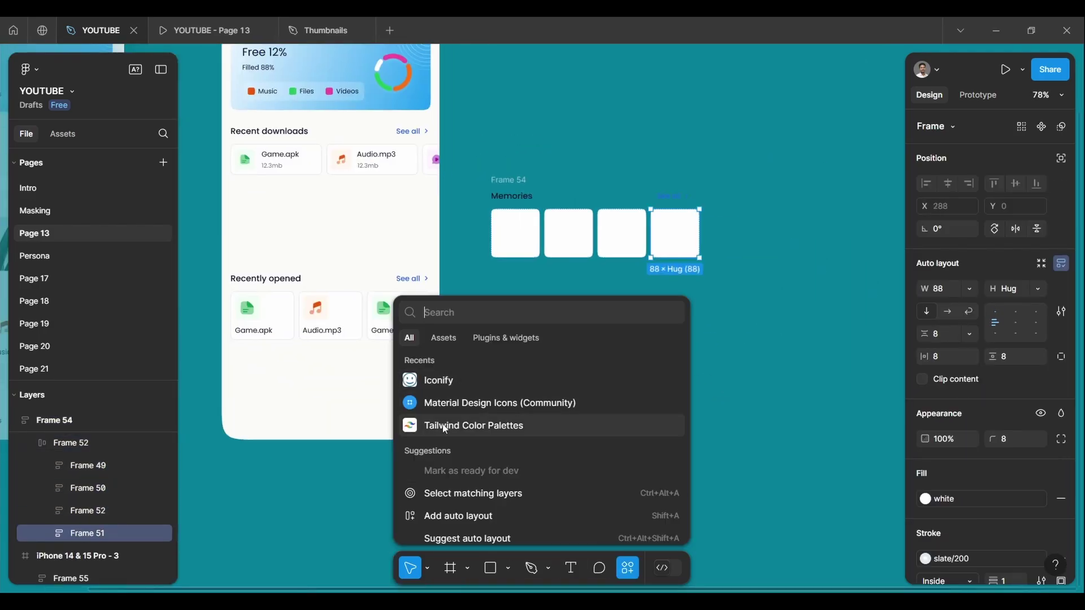
left_click(435, 337)
left_click(435, 450)
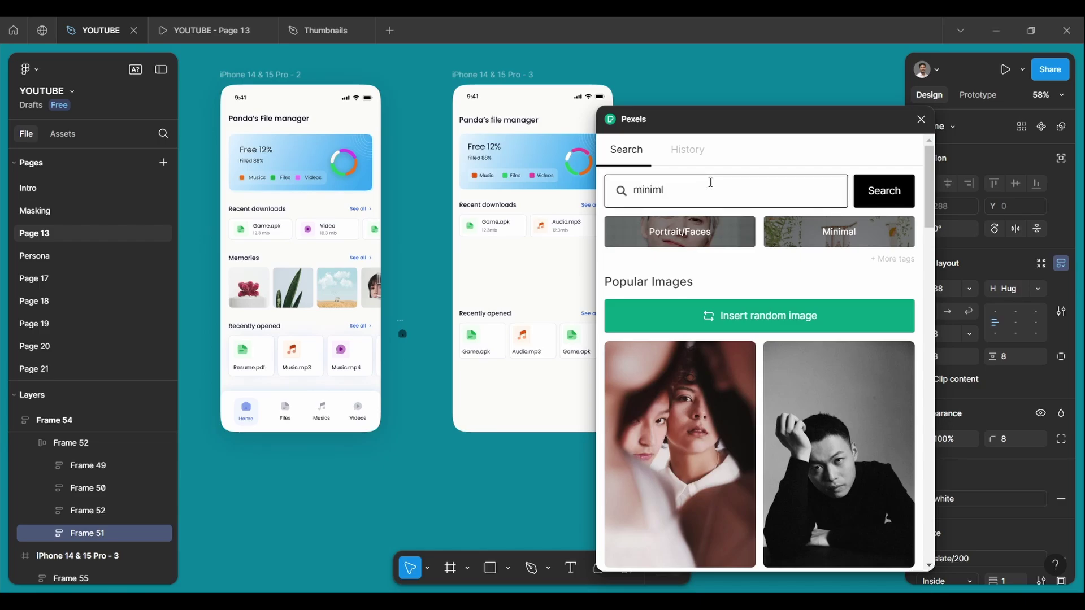
key("BackSpace")
type("al")
key("Return")
scroll(501, 424, "down", 2)
scroll(685, 443, "down", 10)
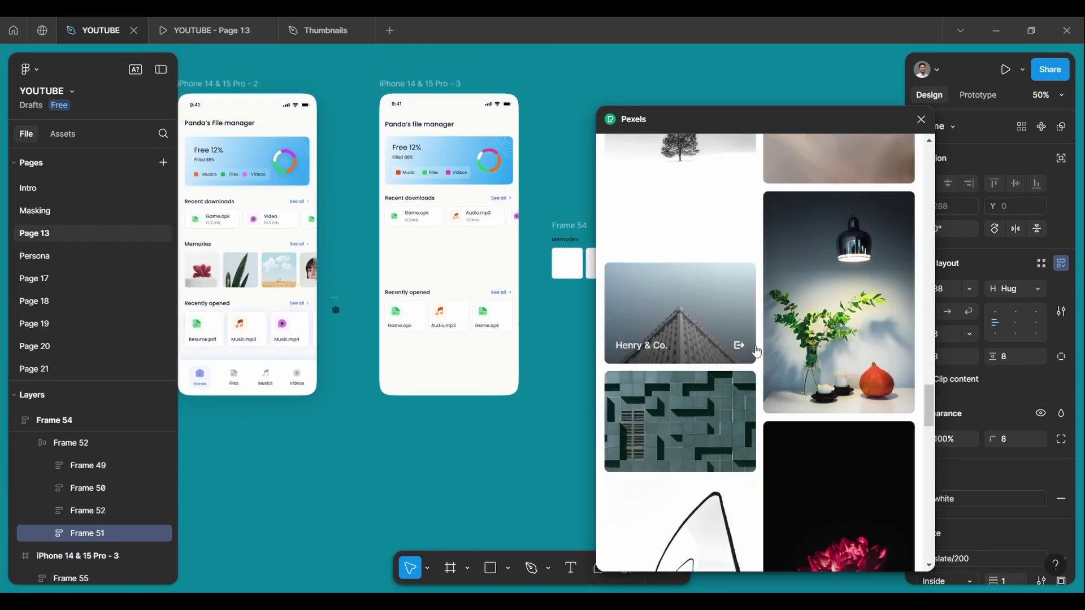
scroll(755, 345, "down", 5)
left_click(679, 226)
- Browse further Pexels results and fill the third Memories card with the wheat-field photo
scroll(783, 381, "down", 5)
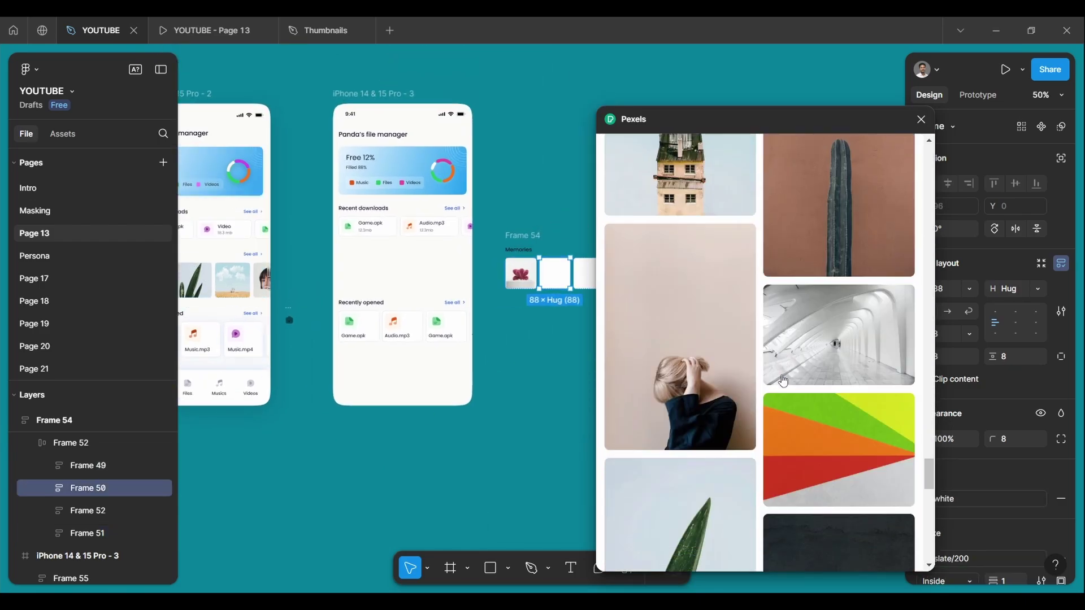
scroll(783, 381, "down", 5)
scroll(341, 277, "up", 10)
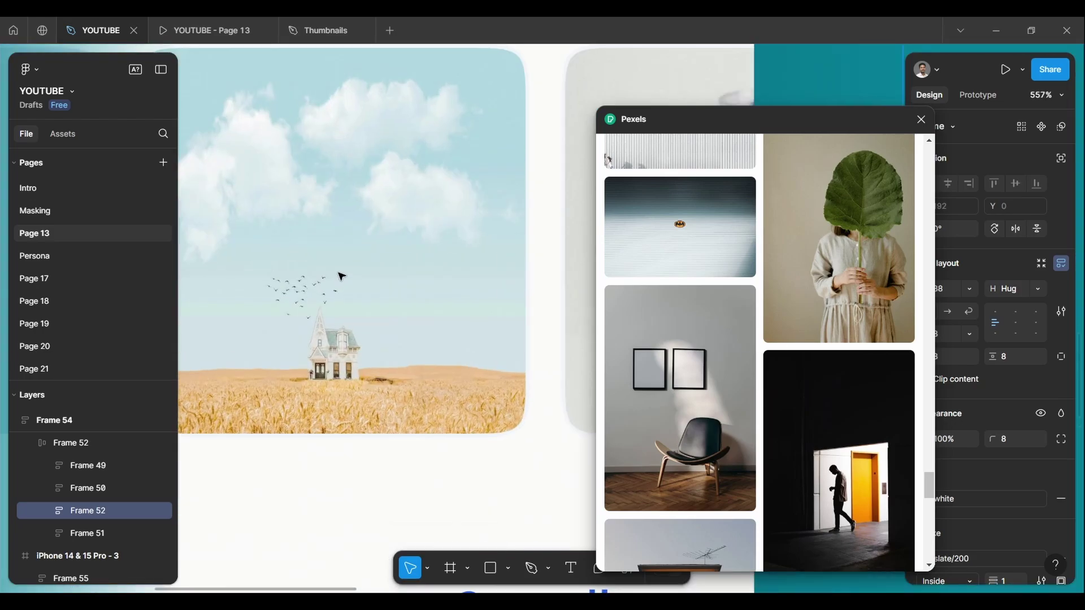
scroll(341, 277, "down", 5)
scroll(818, 360, "down", 5)
scroll(817, 359, "down", 2)
scroll(817, 359, "down", 2)
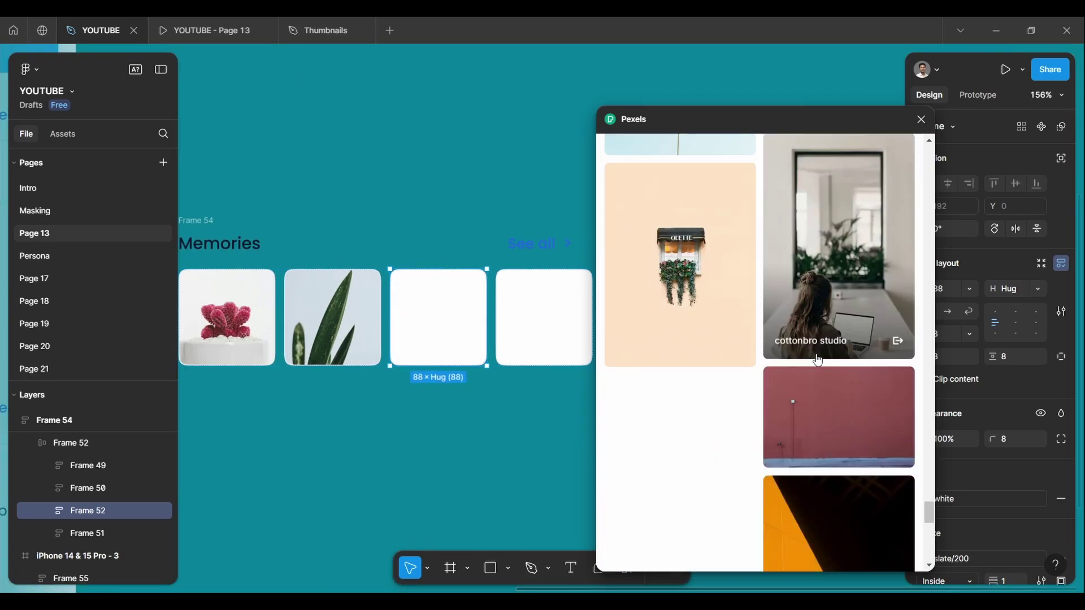
scroll(813, 372, "down", 5)
scroll(808, 390, "down", 5)
scroll(791, 389, "down", 5)
scroll(772, 392, "down", 3)
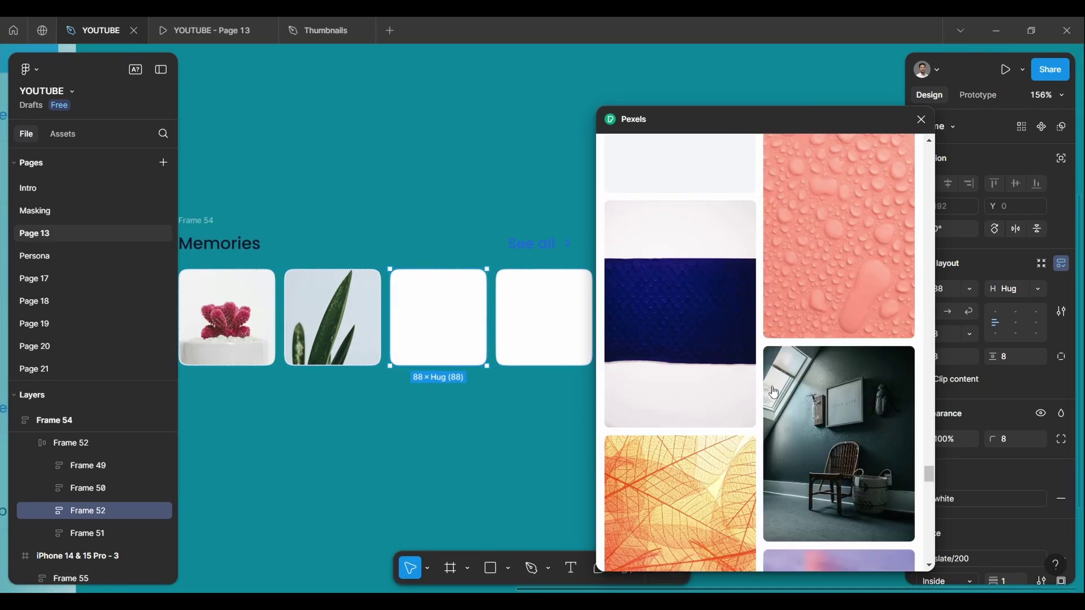
scroll(791, 395, "down", 5)
scroll(819, 423, "down", 5)
scroll(847, 452, "down", 5)
scroll(904, 497, "down", 3)
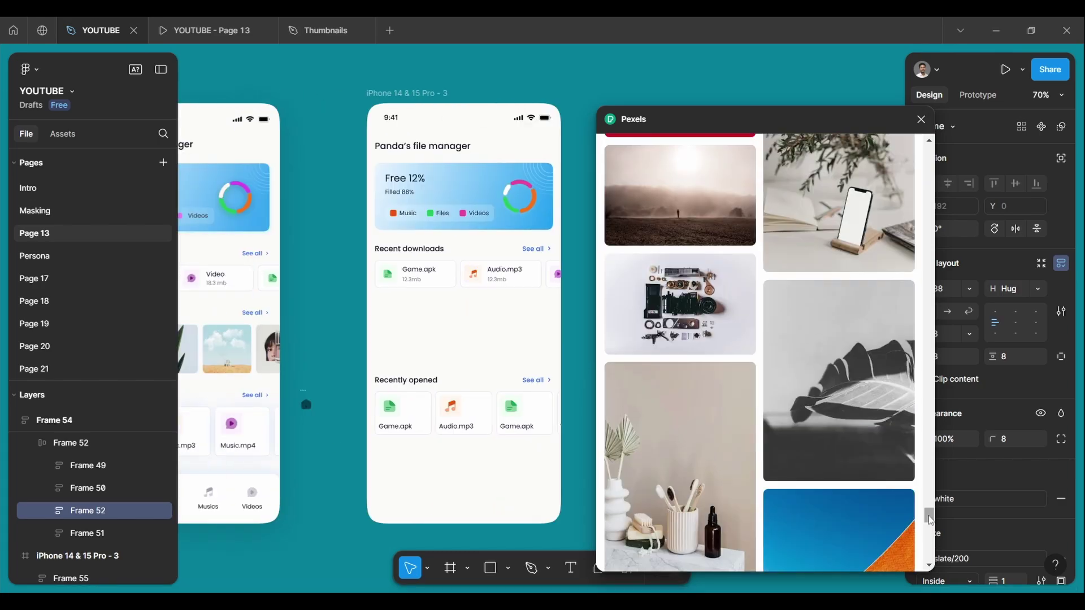
scroll(813, 426, "down", 5)
scroll(816, 428, "down", 5)
scroll(816, 428, "down", 5)
scroll(816, 428, "down", 5)
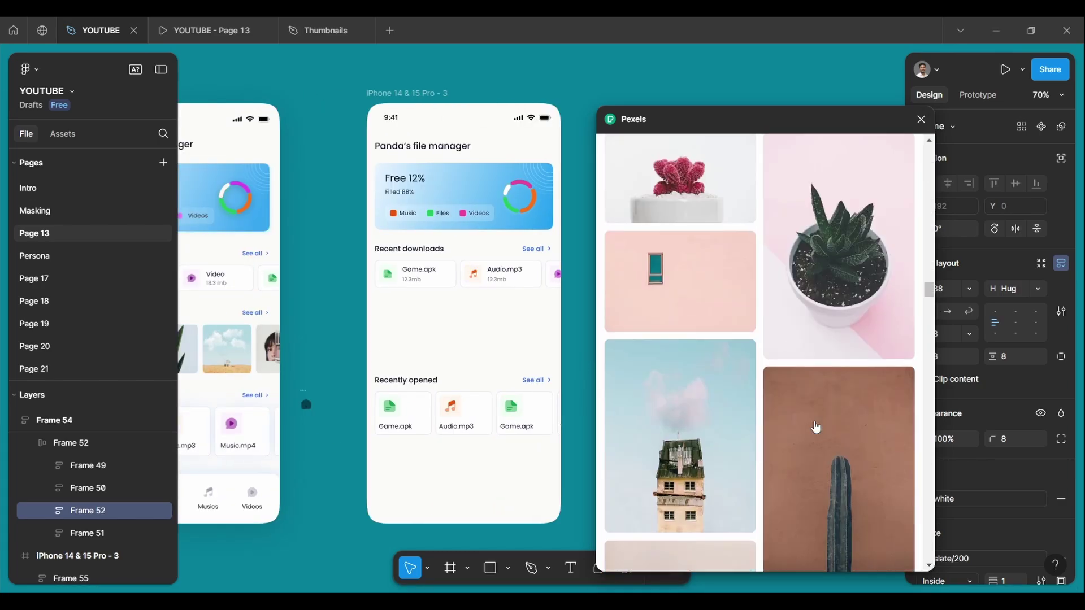
scroll(815, 428, "down", 5)
scroll(815, 428, "down", 5)
scroll(520, 435, "down", 2)
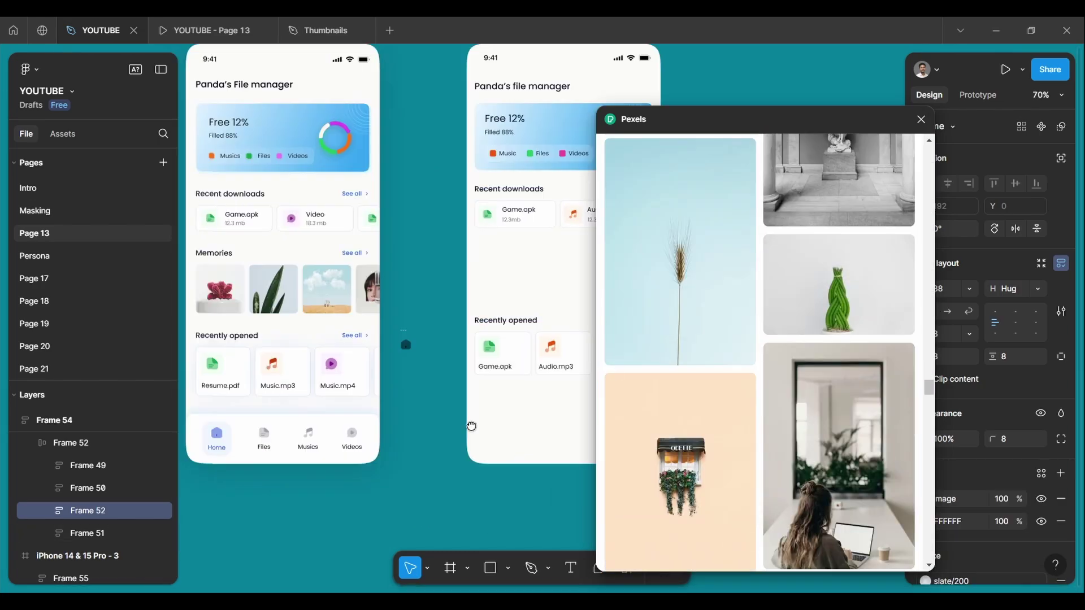
left_click_drag(928, 387, 931, 527)
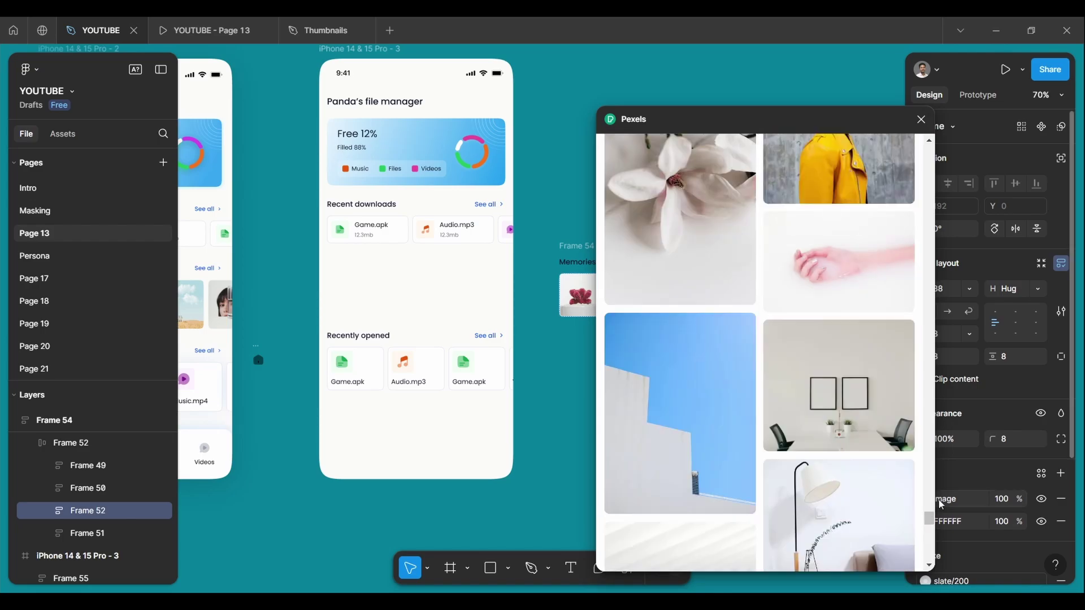
scroll(791, 450, "down", 10)
scroll(791, 449, "down", 5)
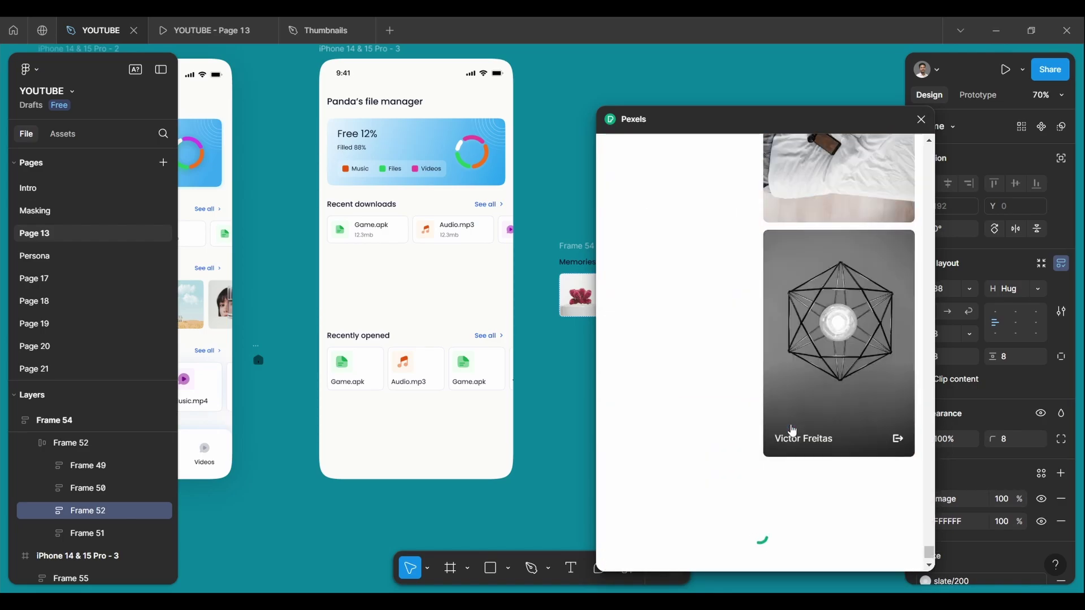
scroll(788, 431, "down", 5)
left_click(742, 346)
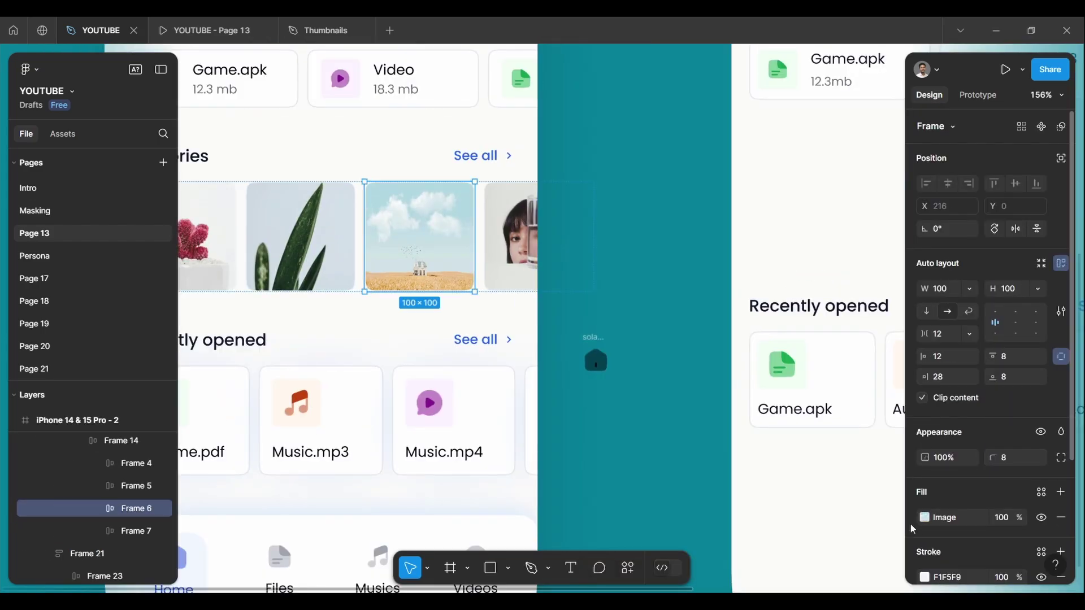
- Copy the portrait photo from the other phone and paste it into the fourth Memories card
right_click(449, 255)
mouse_move(636, 255)
left_click(635, 247)
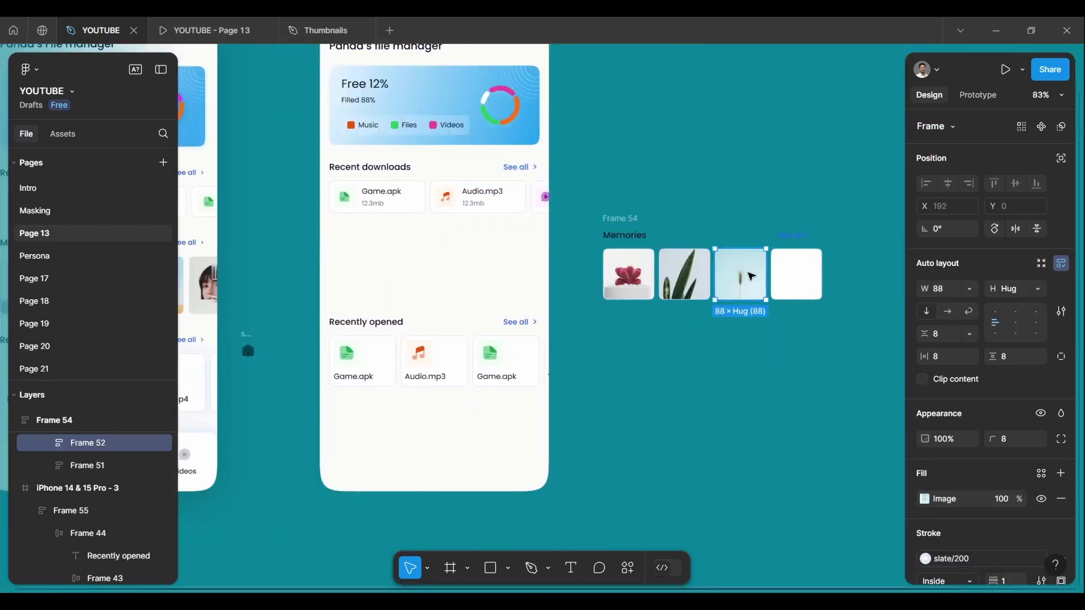
right_click(735, 271)
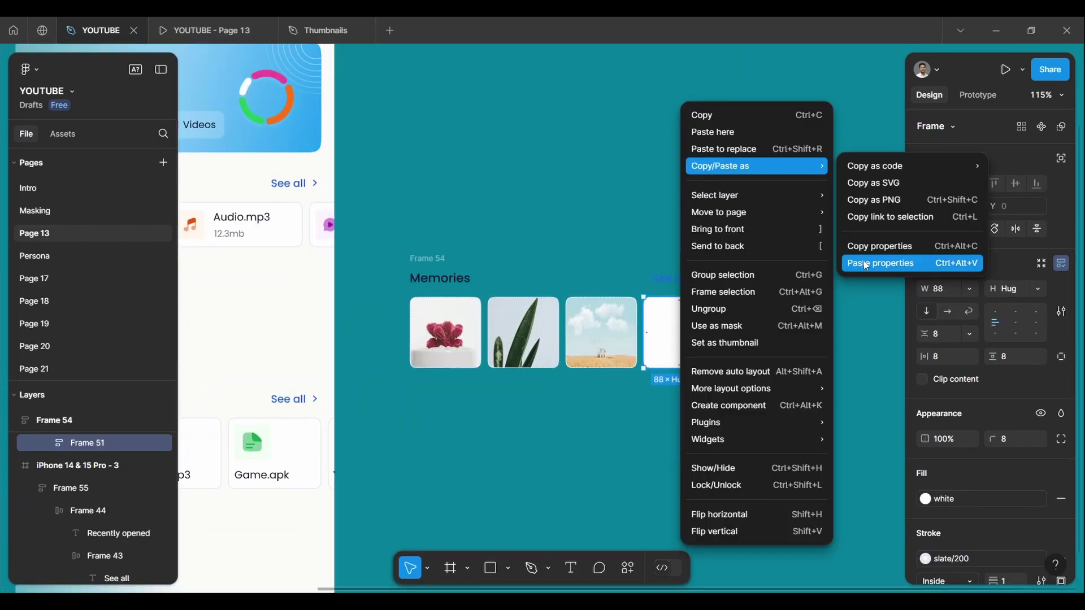
left_click(866, 263)
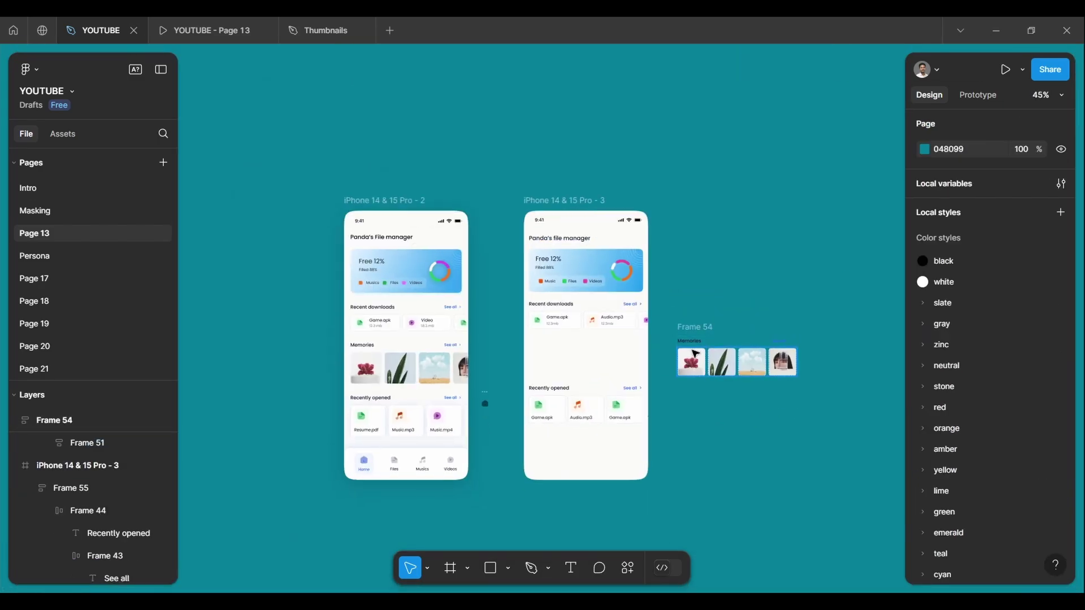
- Move the Memories row into the third phone and stack all three sections in auto layout
key("Escape")
left_click_drag(734, 361, 585, 344)
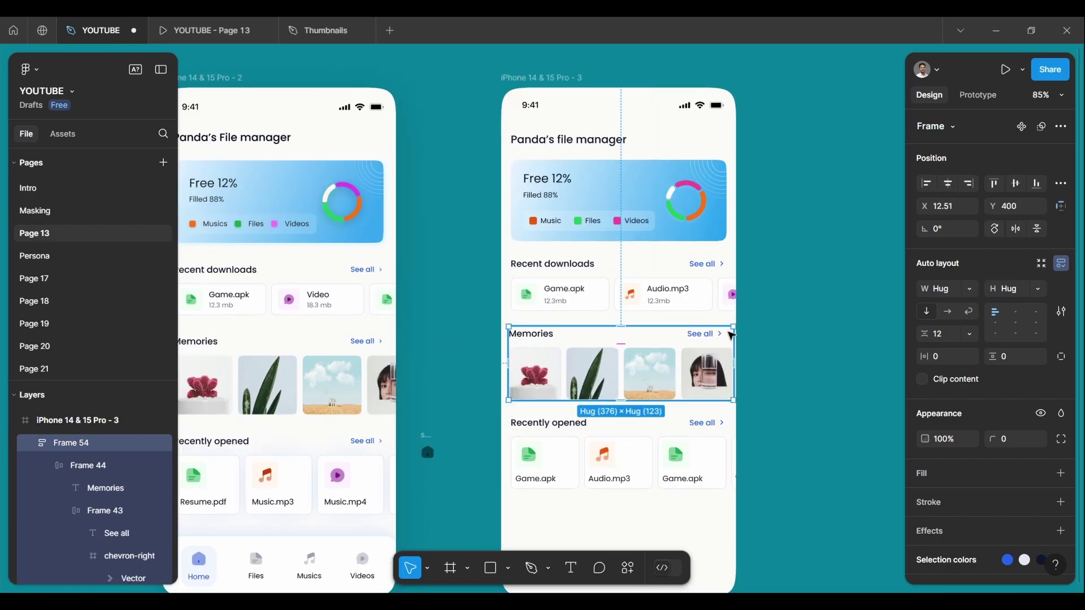
left_click(439, 267)
left_click(624, 184)
left_click(625, 249, "shift")
left_click(624, 315, "shift")
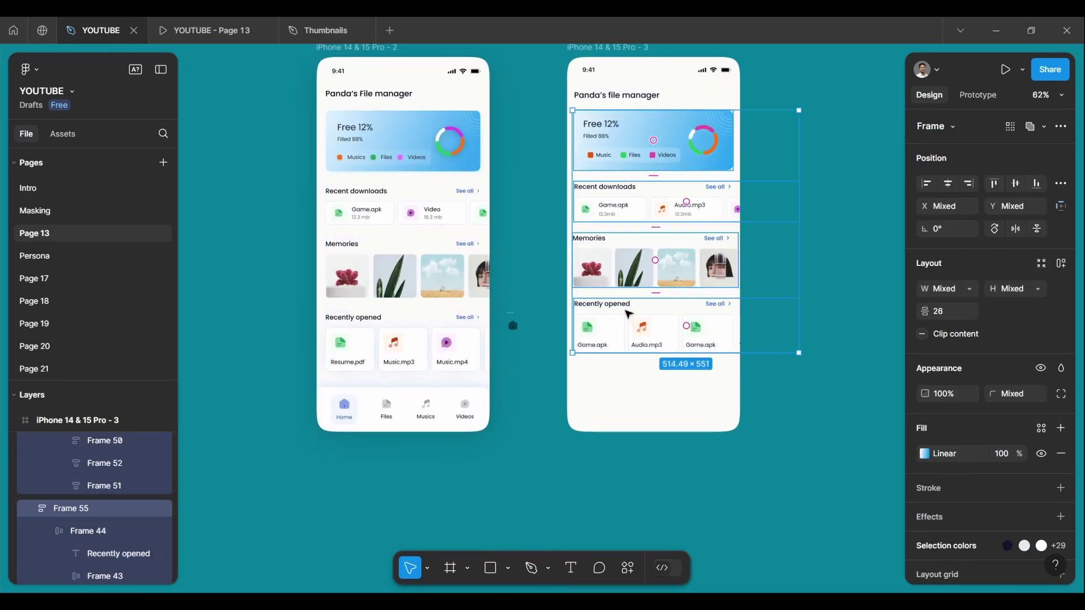
key("shift+a")
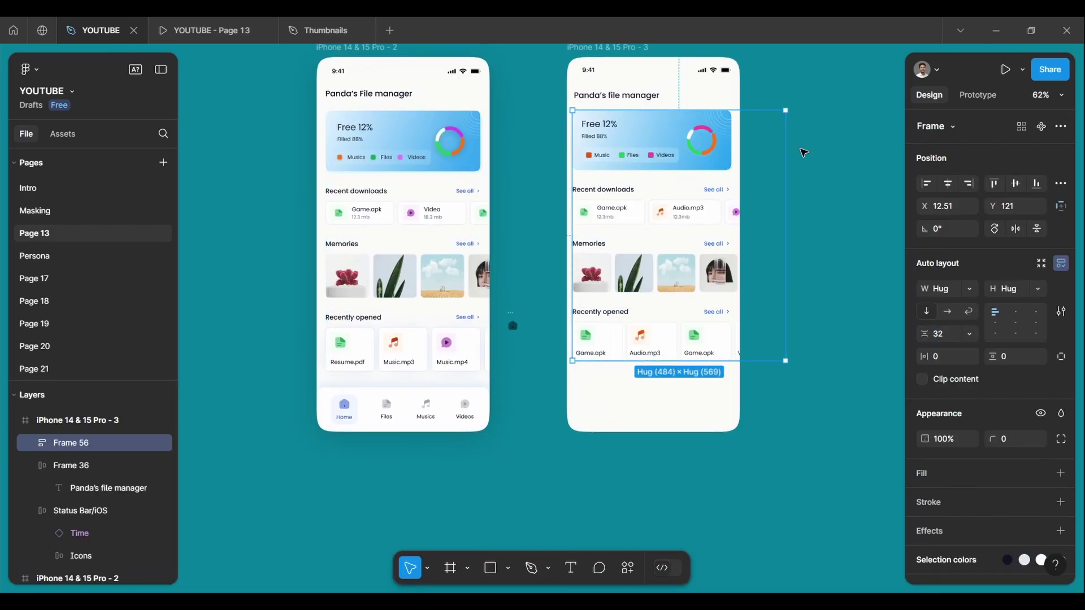
left_click(797, 203)
key("shift+2")
scroll(679, 289, "down", 4)
- Resize the four Memories photo frames to 112 × 112
left_click(554, 251)
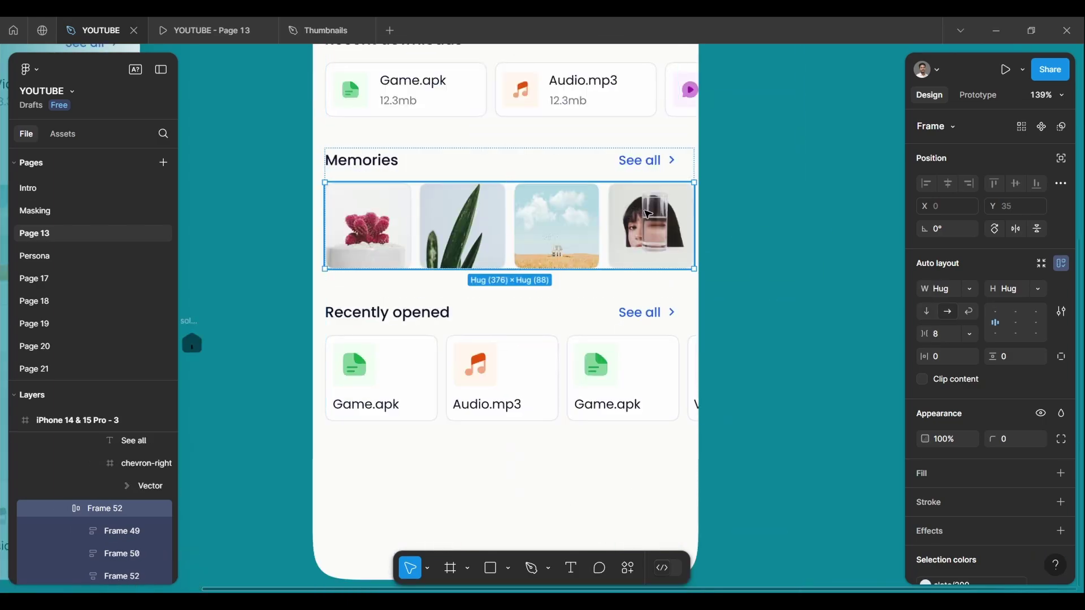
left_click(399, 208)
key("Escape")
left_click(132, 443)
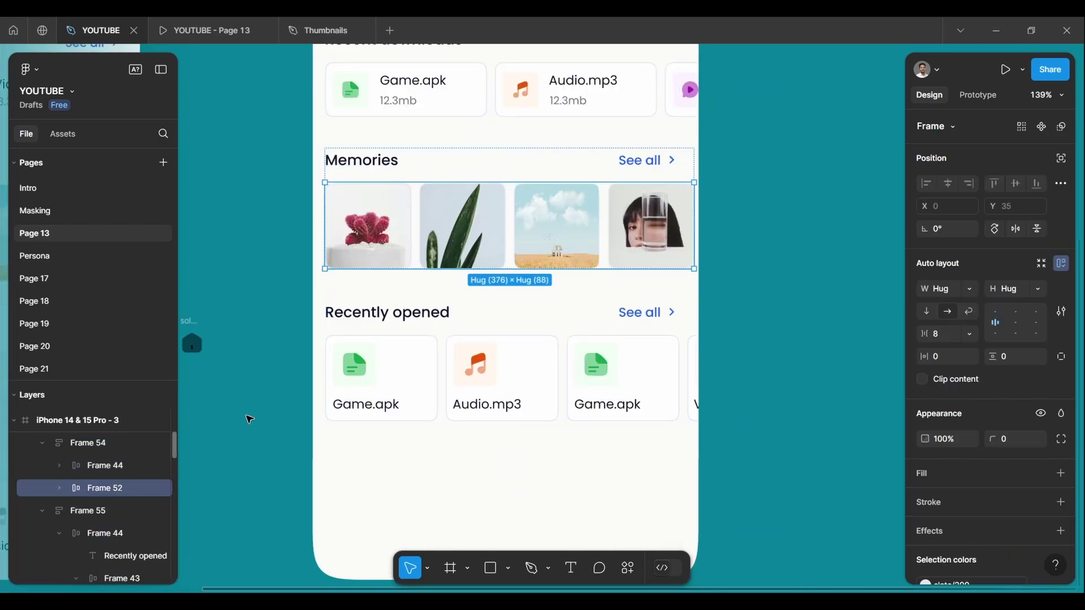
left_click(93, 487)
key("Return")
type("112")
key("Tab")
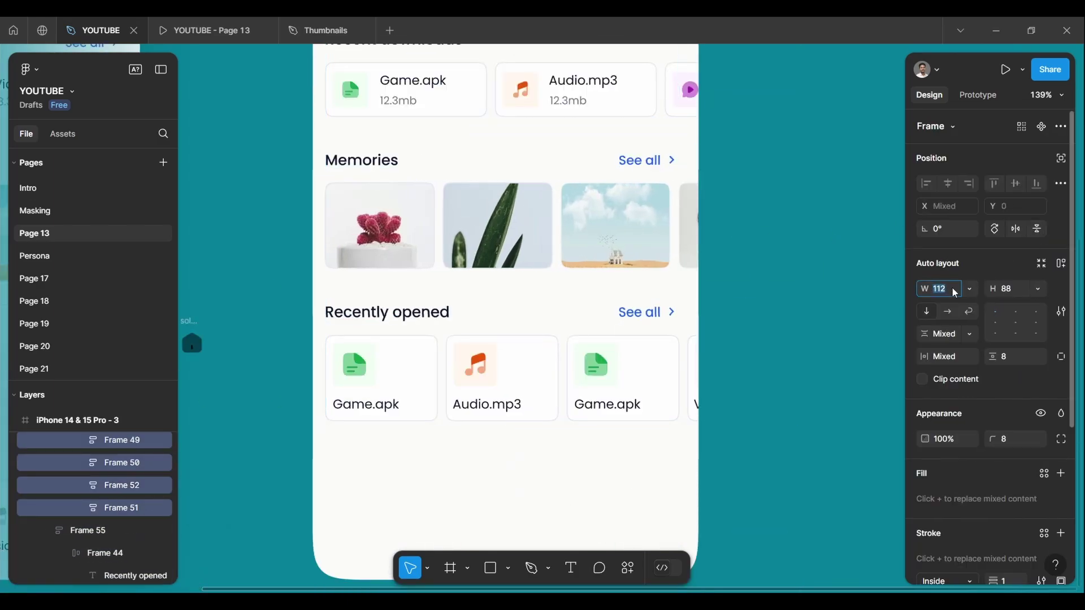
type("112")
key("Return")
key("shift+1")
key("shift+Return")
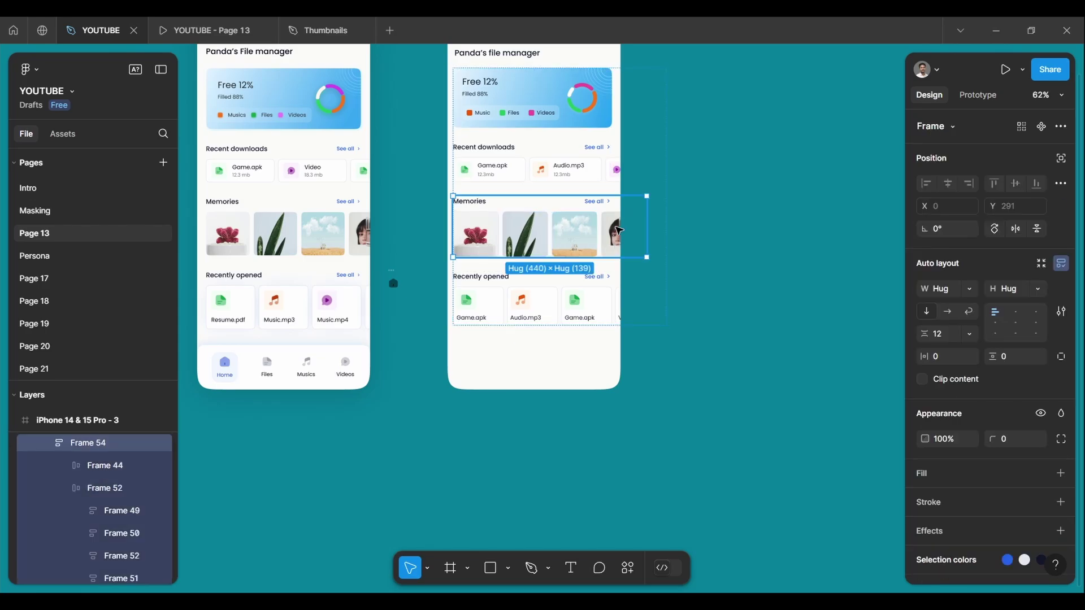
key("shift+2")
- Reposition the stacked content sections inside the third phone
scroll(614, 187, "up", 5)
scroll(618, 181, "up", 3)
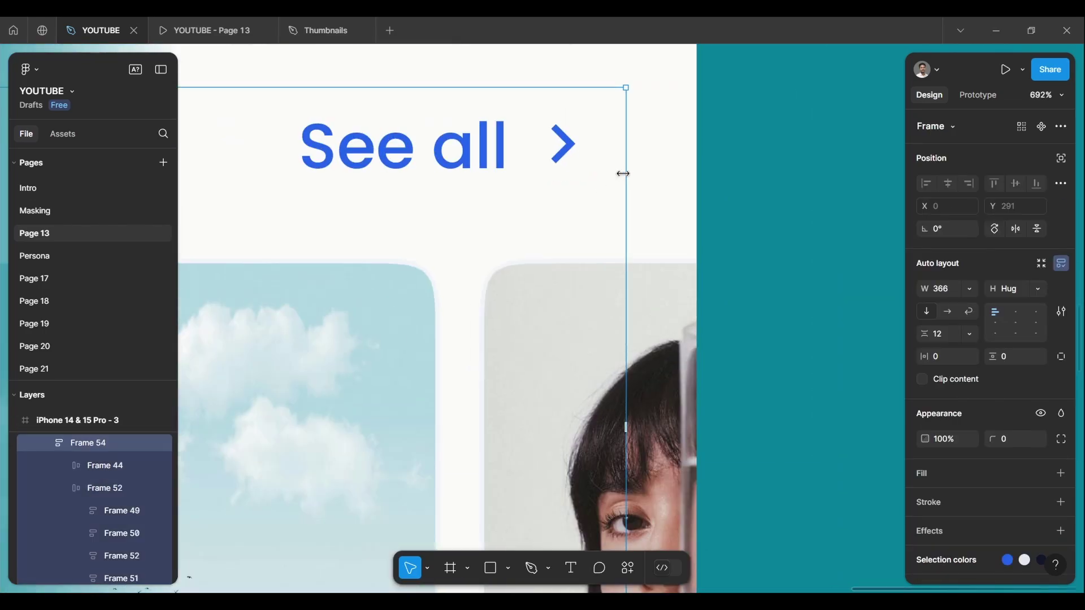
scroll(629, 317, "down", 5)
left_click(630, 317)
scroll(634, 315, "up", 5)
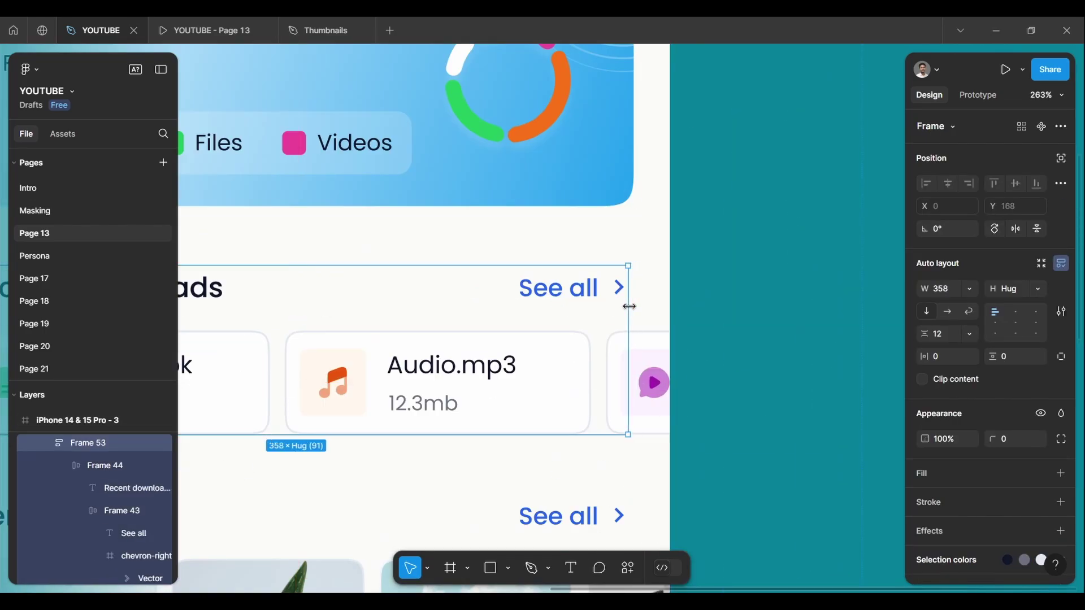
scroll(714, 181, "down", 5)
left_click(672, 236)
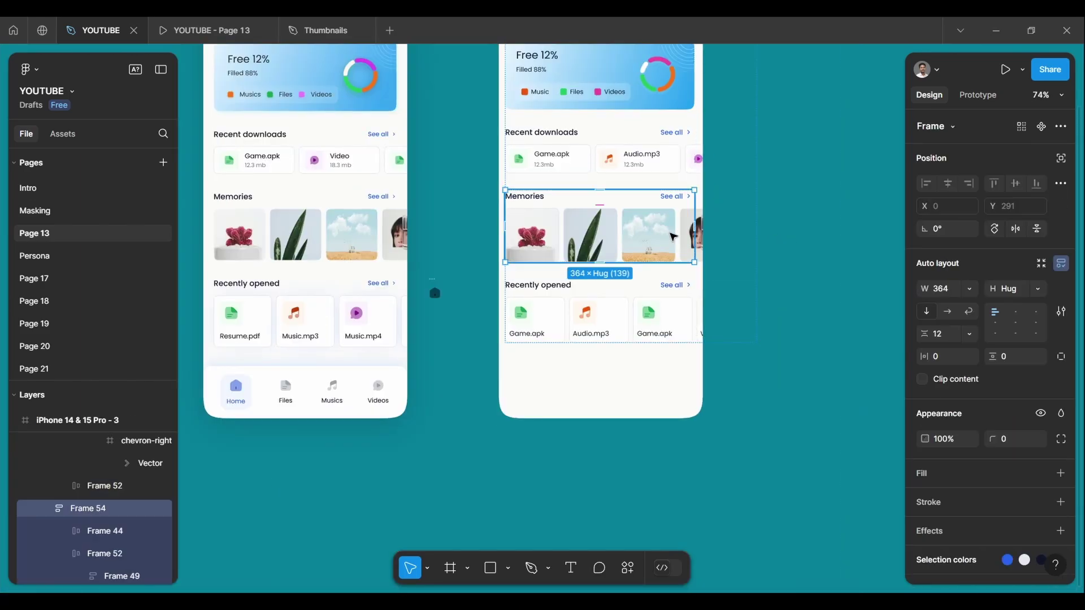
key("shift+Tab")
key("shift+Return")
key("Escape")
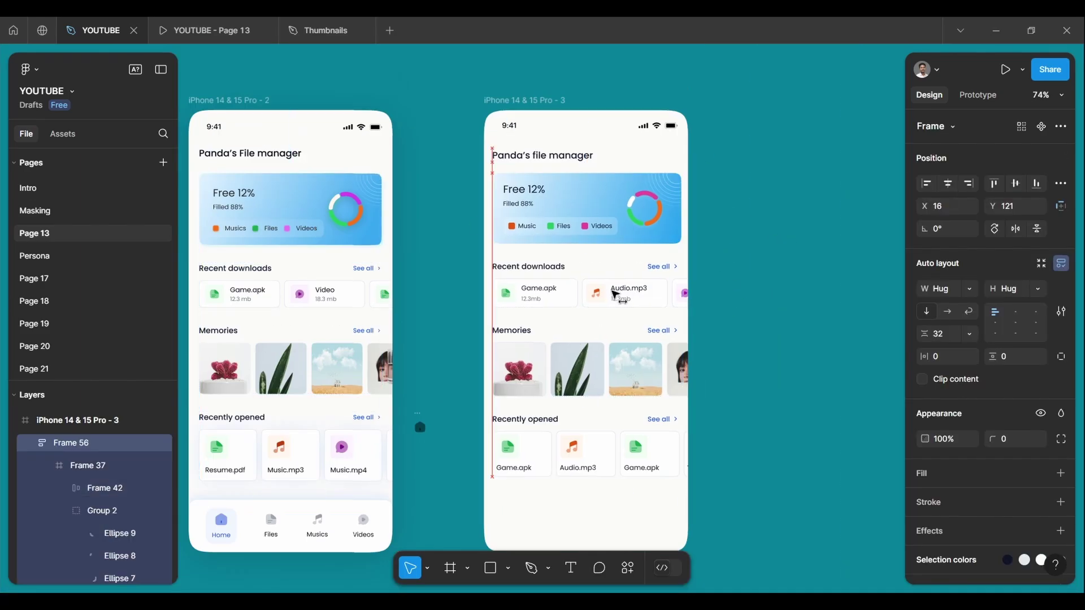
left_click_drag(734, 333, 767, 275)
- Inspect the left phone's bottom navigation bar, then clear the selection
scroll(690, 301, "down", 2)
scroll(485, 375, "down", 2)
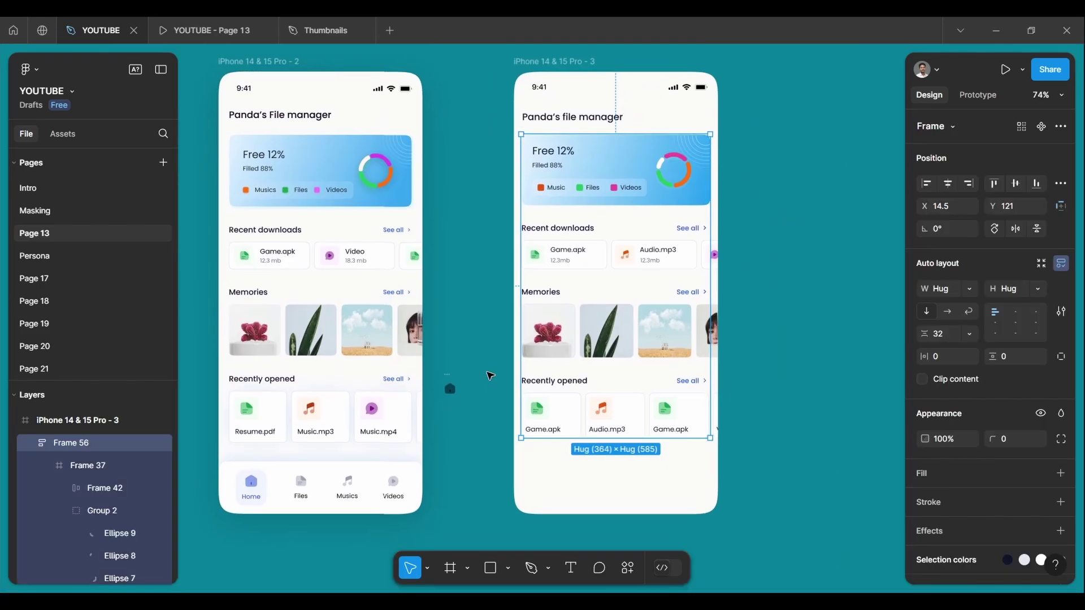
scroll(407, 357, "up", 2)
left_click(407, 357)
left_click(521, 496)
scroll(266, 425, "up", 2)
- Resize the loose home icon, then select the three file icons and the purple video icon
left_click(445, 324)
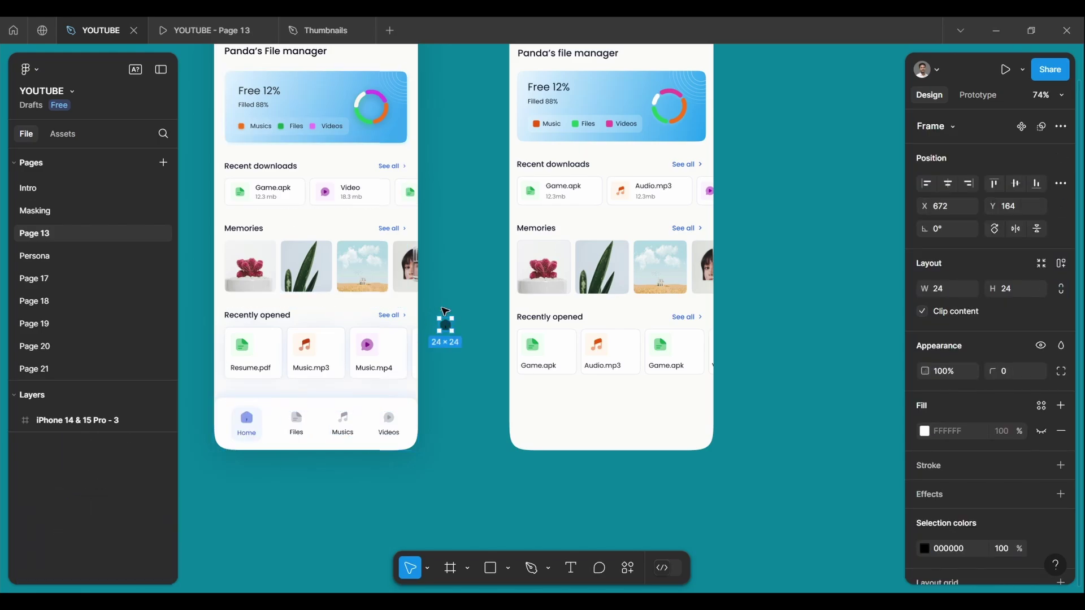
left_click(1011, 288)
type("115")
left_click(532, 344, "ctrl")
left_click(596, 344, "ctrl+shift")
left_click(659, 347, "ctrl+shift")
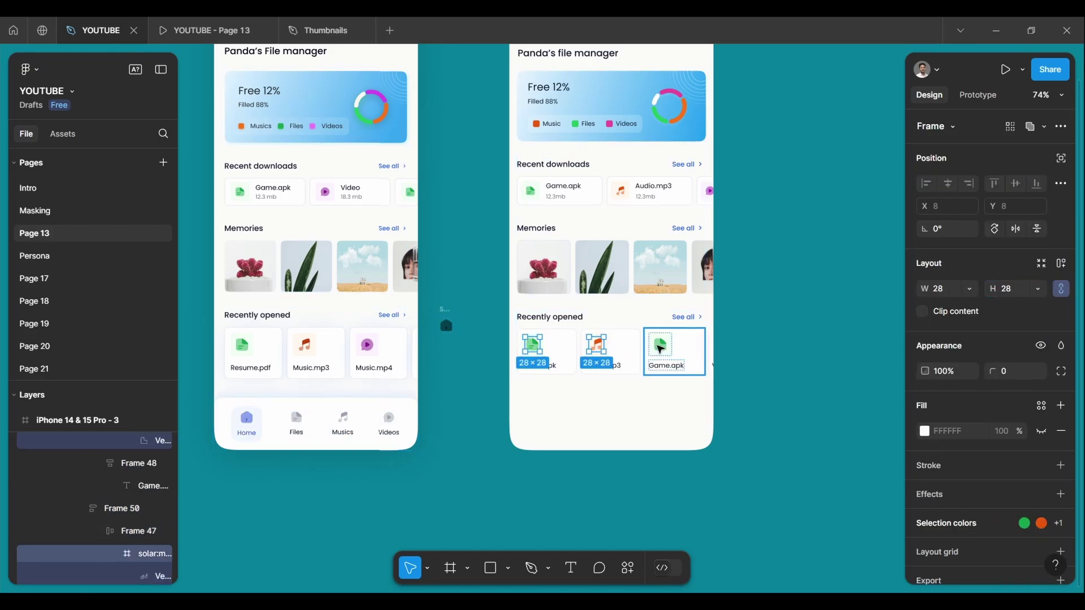
scroll(708, 191, "up", 5)
left_click(717, 191, "ctrl+shift")
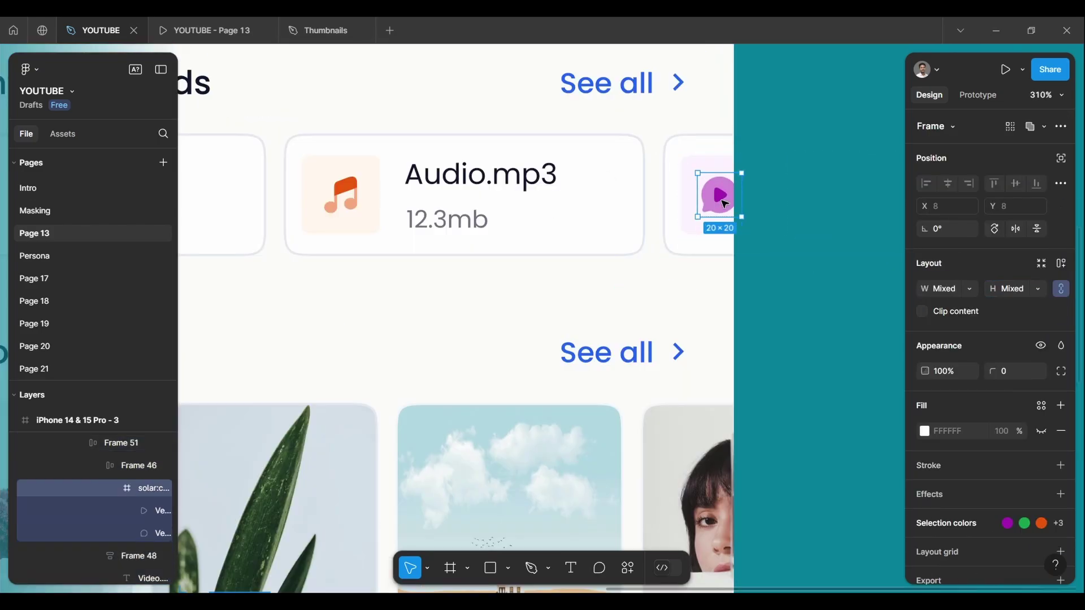
scroll(723, 200, "down", 5)
scroll(772, 465, "down", 5)
- Copy the file-type icons and line the copies up beside the home icon
key("Return")
key("Escape")
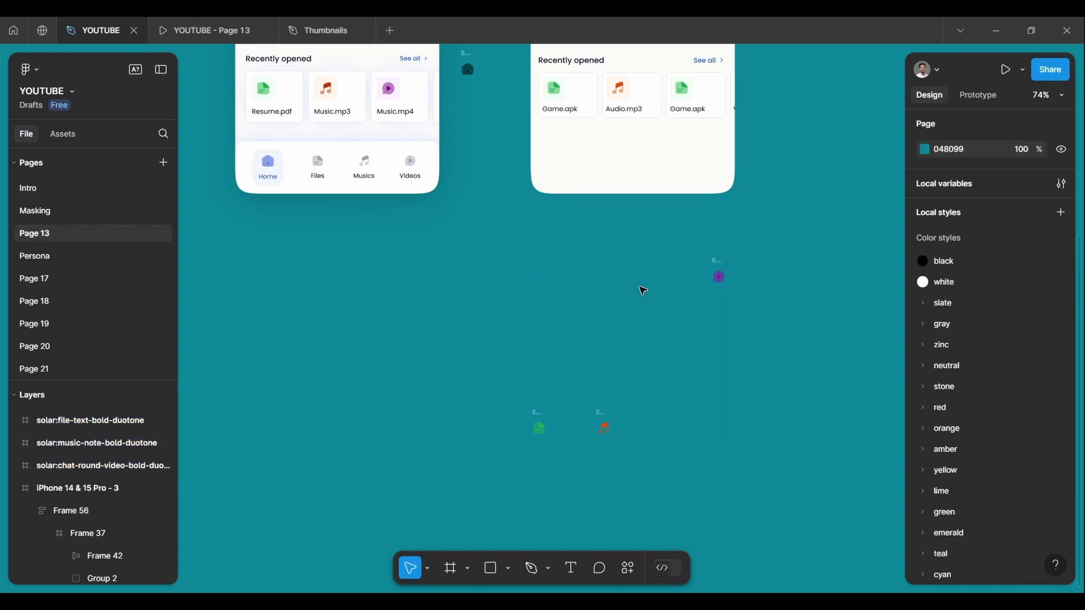
scroll(642, 286, "up", 2)
left_click_drag(717, 328, 504, 139)
left_click_drag(603, 479, 475, 176)
scroll(547, 395, "up", 2)
left_click_drag(547, 441, 591, 308)
- Place the home, video, file and music icons plus a Home label in the right phone's bottom bar
left_click(547, 246)
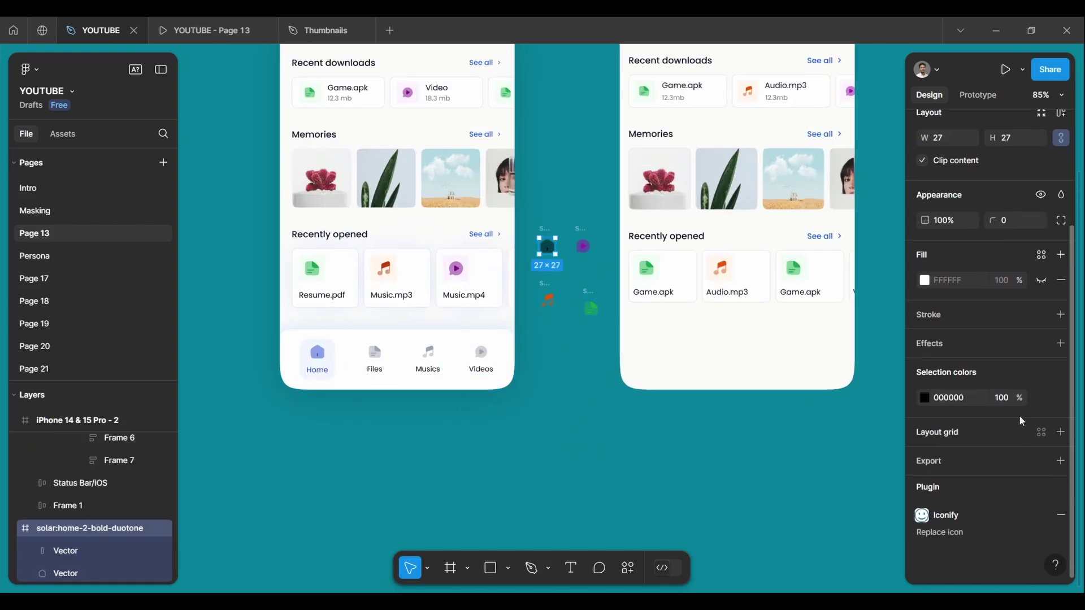
left_click(924, 396)
left_click_drag(547, 246, 649, 356)
scroll(770, 443, "down", 2)
left_click_drag(583, 245, 725, 332)
left_click(546, 286)
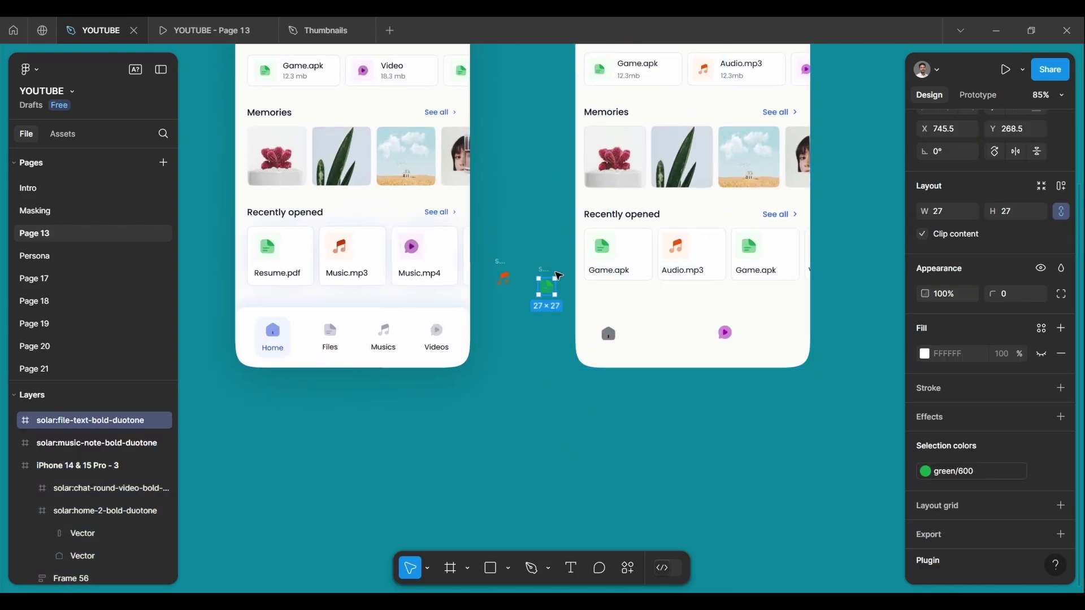
left_click_drag(799, 334, 767, 324)
left_click(273, 348)
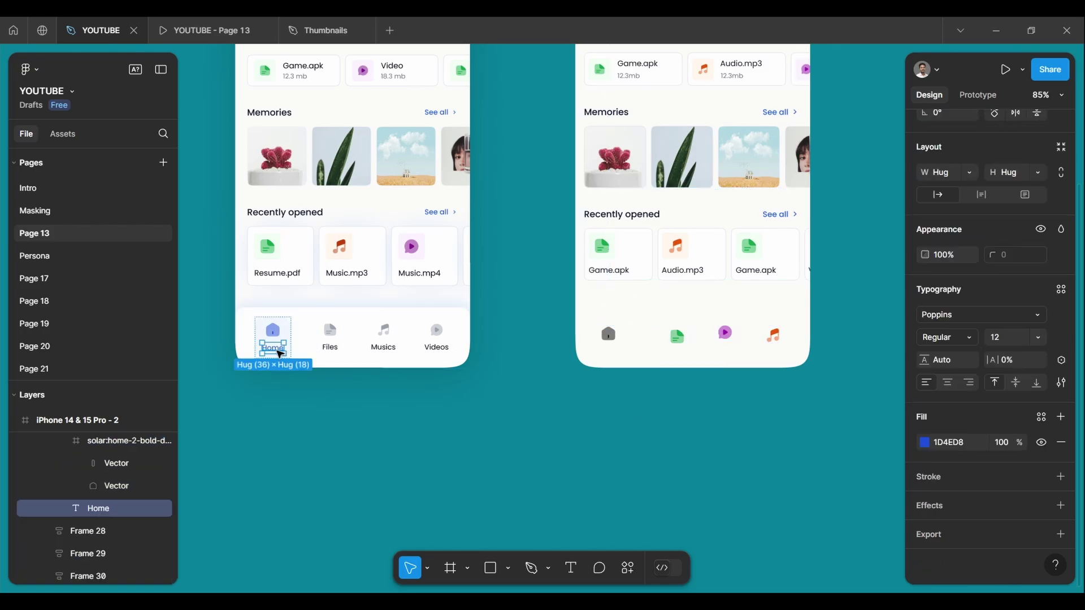
left_click_drag(272, 348, 617, 354)
- Colour the right phone's home icon with the blue/600 library swatch
left_click(924, 442)
scroll(818, 484, "down", 2)
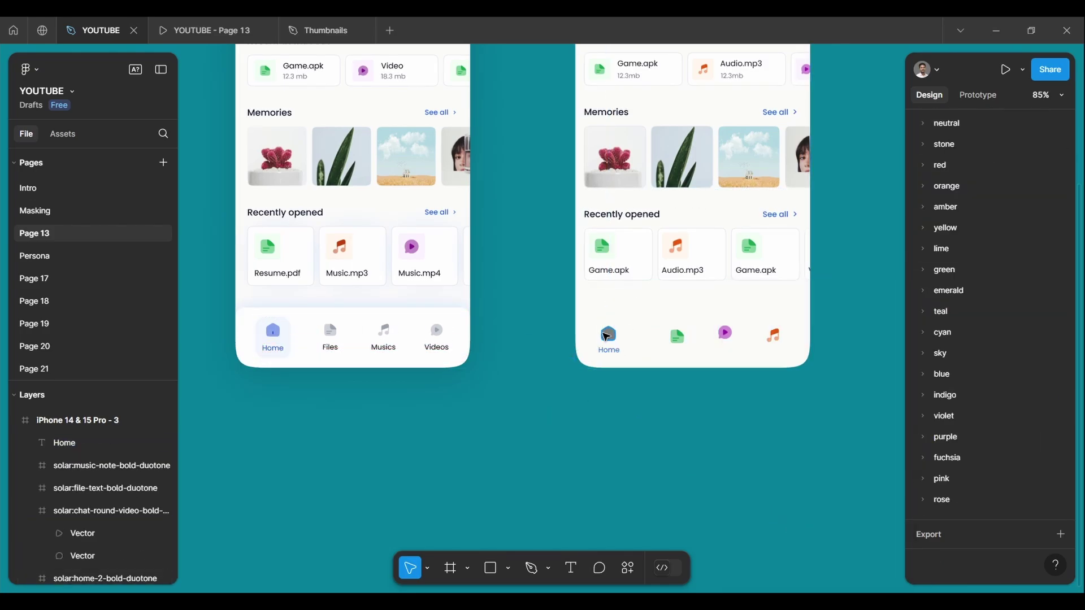
left_click(609, 333)
left_click(924, 280)
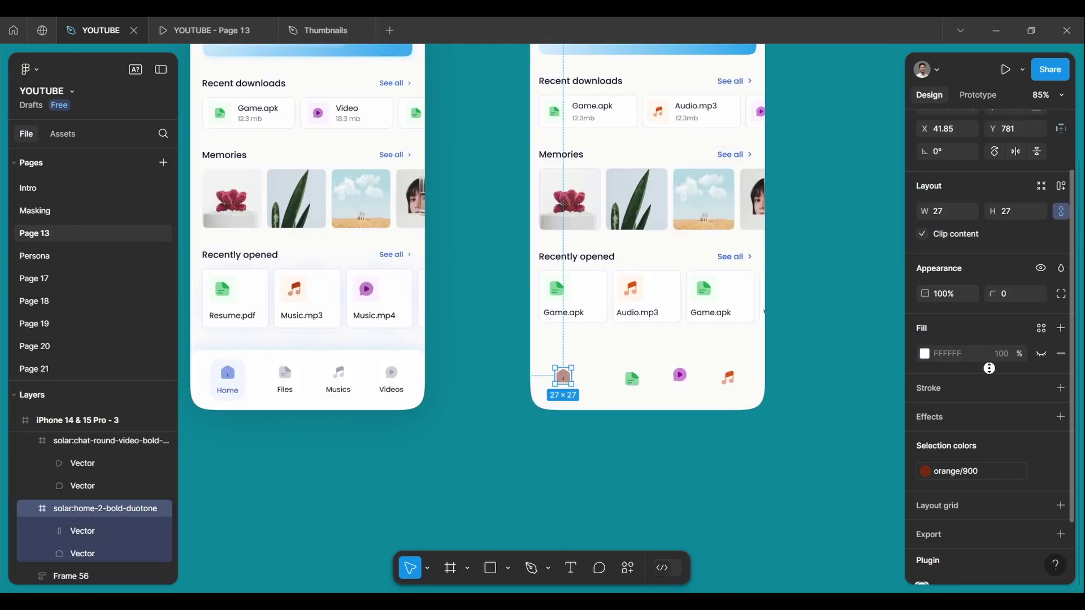
left_click(925, 470)
left_click(778, 503)
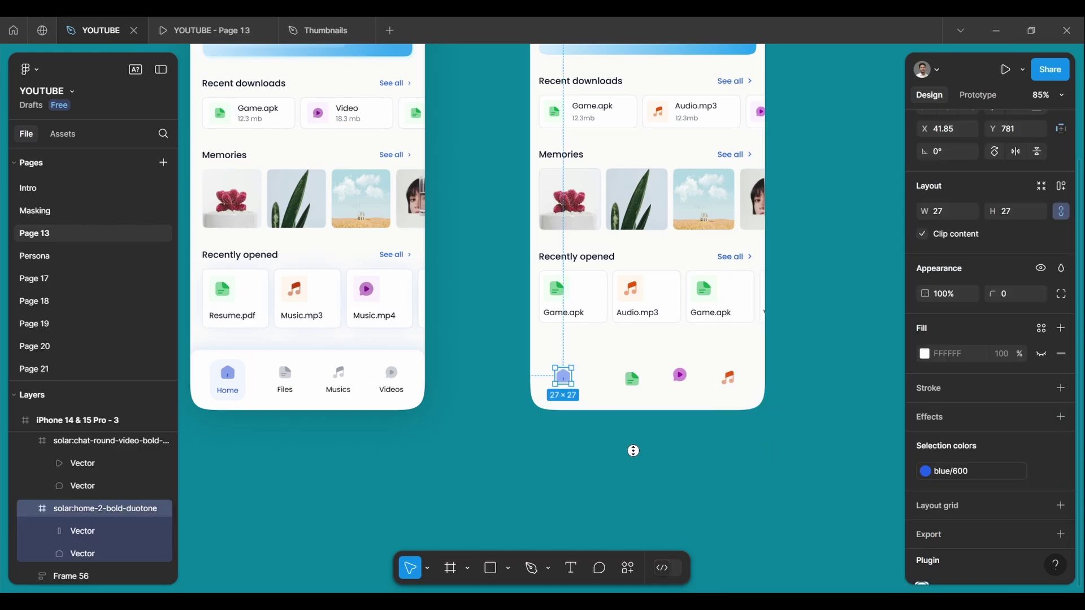
left_click(635, 450)
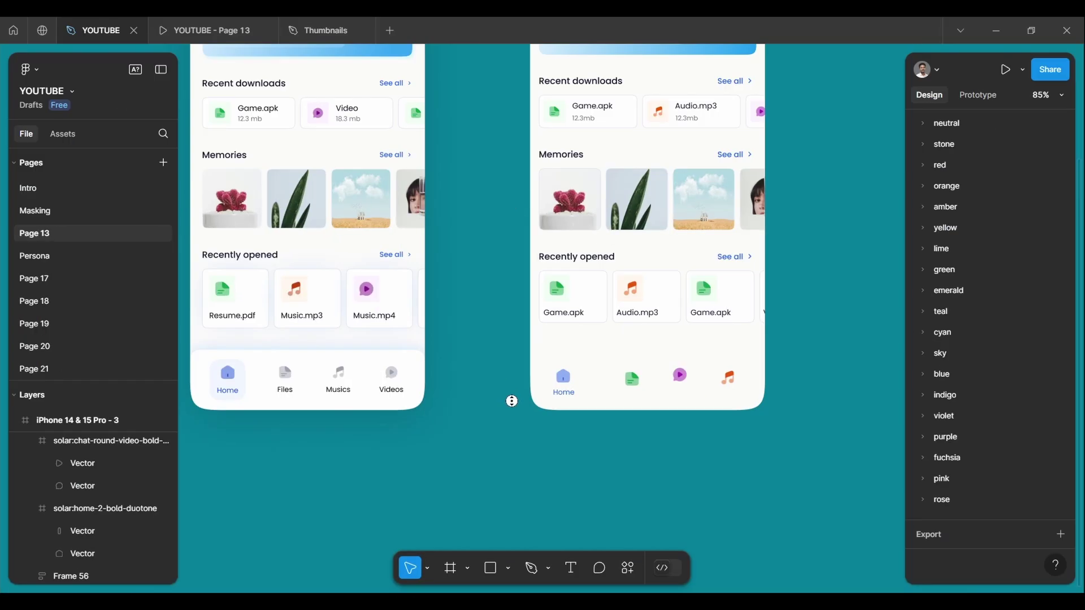
- Duplicate the Home label under the other icons and rename the copies Files, Videos and Music
left_click(1041, 95)
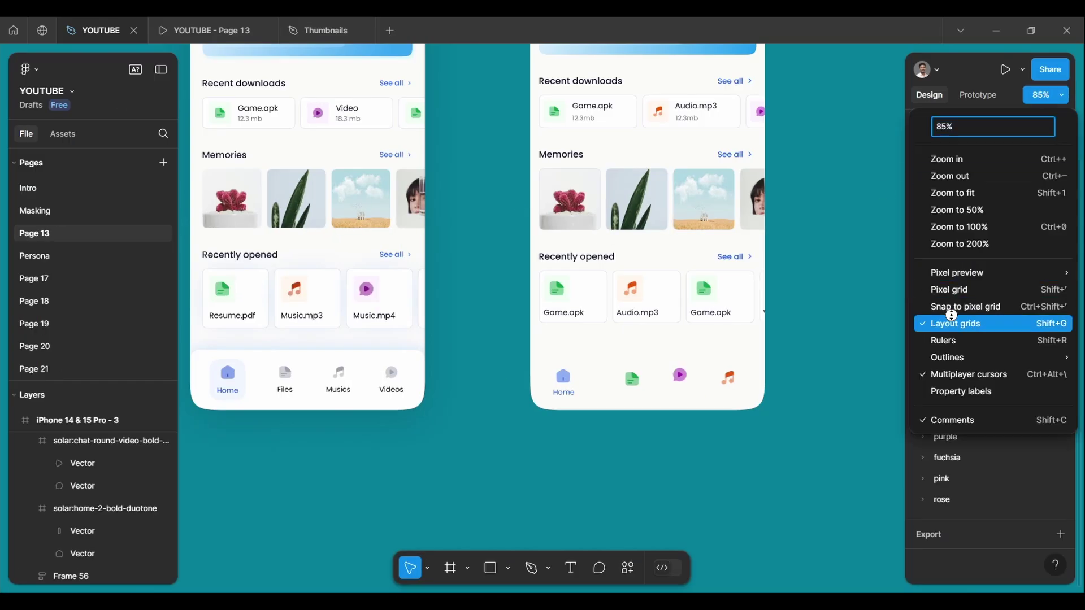
key("Escape")
right_click(792, 338)
left_click(631, 378)
scroll(642, 404, "left", 2)
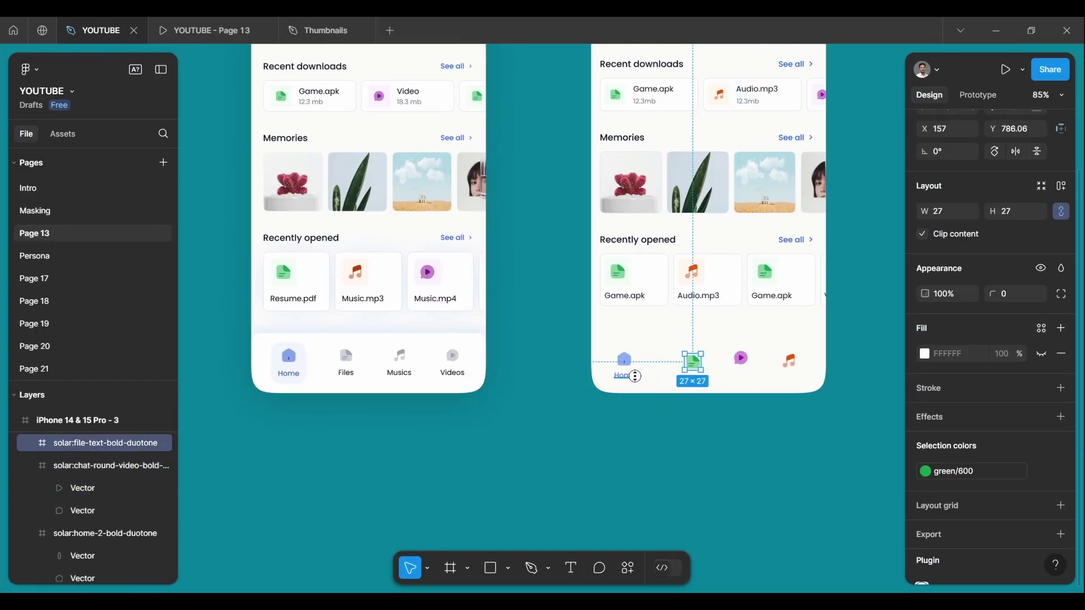
left_click_drag(635, 376, 693, 379)
scroll(729, 411, "up", 3)
left_click(705, 371)
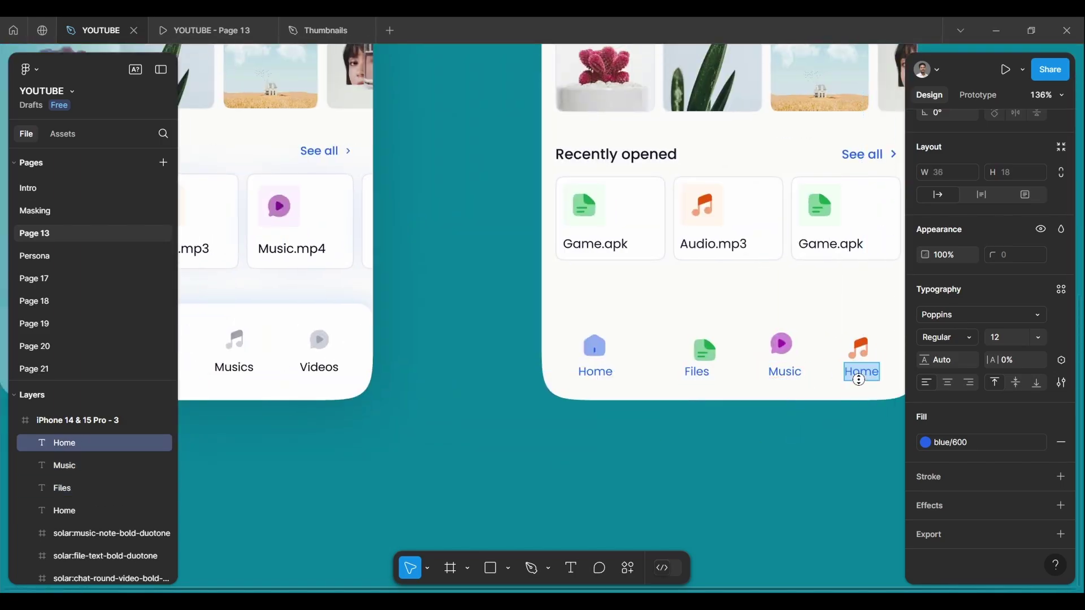
key("BackSpace")
scroll(763, 475, "down", 2)
type("Music")
- Set the Files, Videos and Music labels and the file icon to gray
left_click_drag(802, 415, 639, 390)
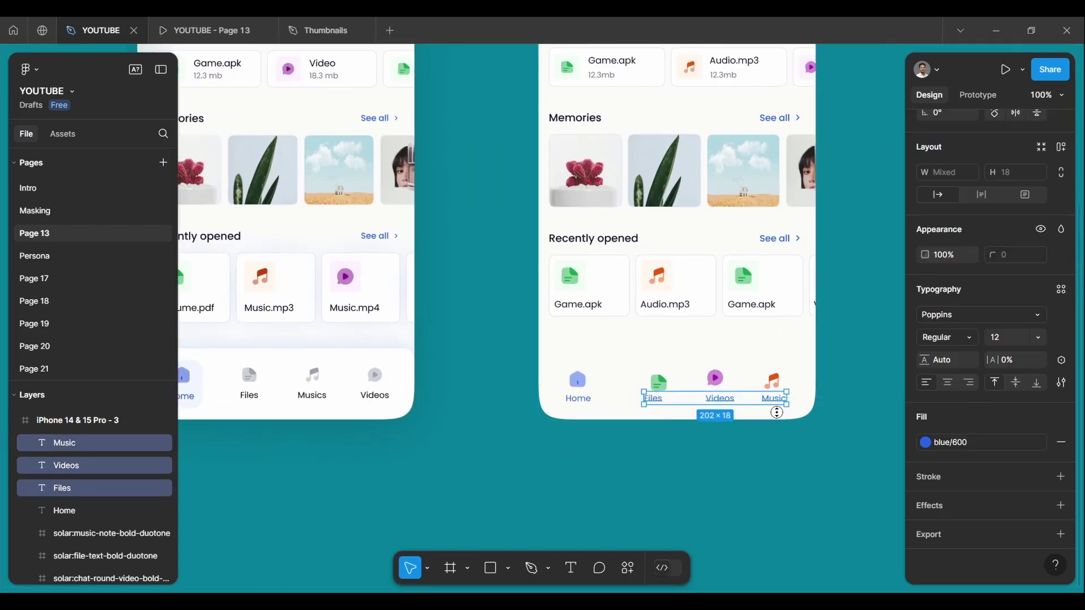
left_click(925, 442)
left_click(773, 518)
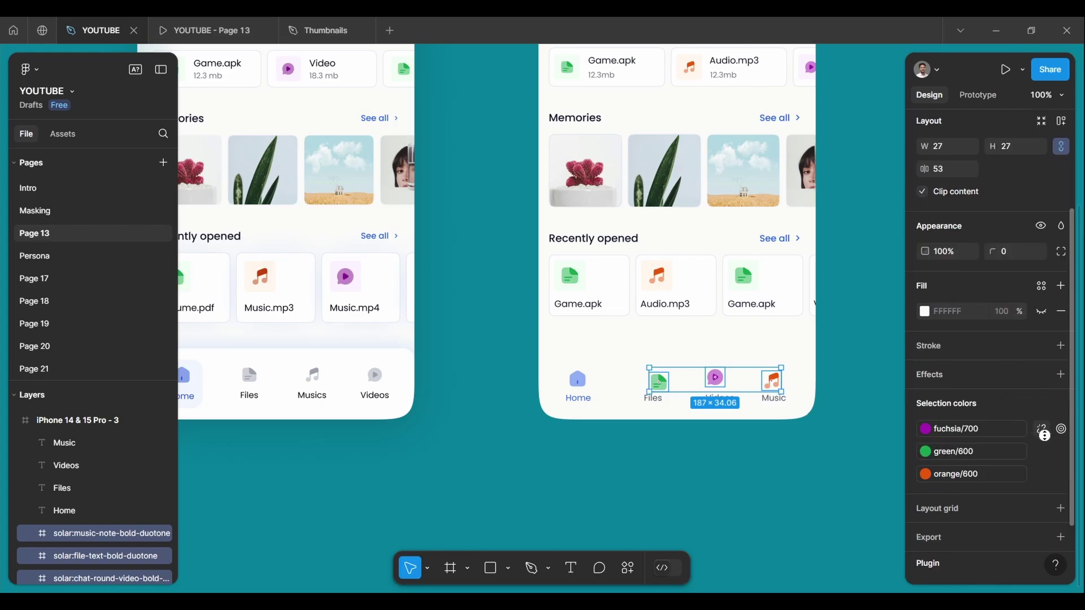
left_click(1041, 450)
left_click(925, 474)
scroll(811, 469, "down", 3)
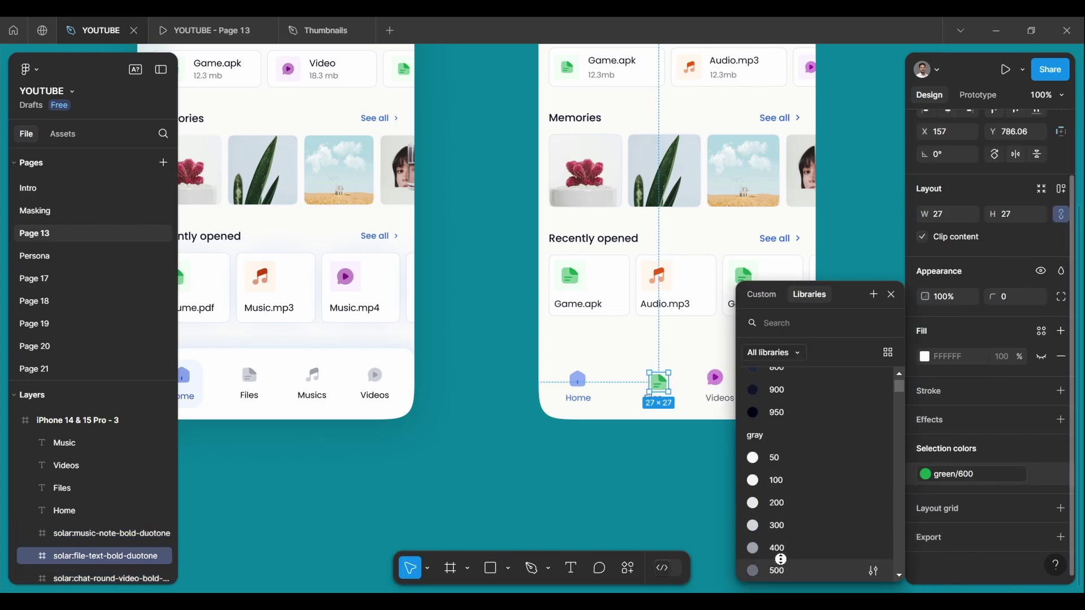
left_click(774, 489)
- Recolour the video and music icons gray as well
key("Tab")
left_click(925, 474)
left_click(786, 524)
key("Tab")
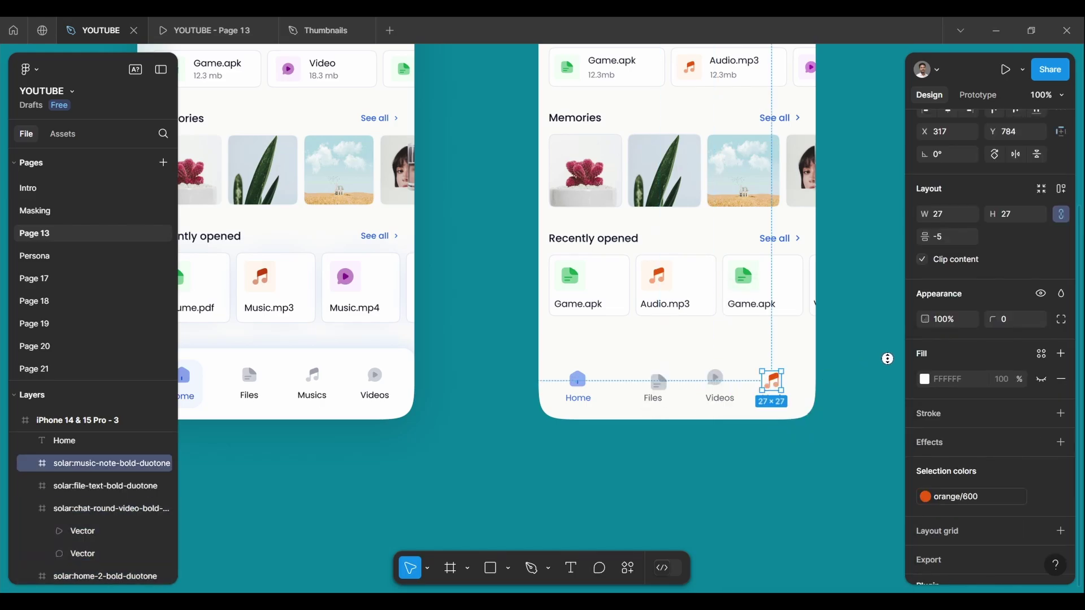
left_click(924, 494)
scroll(791, 443, "down", 4)
- Wrap the Music, Videos and Files icon-label pairs each in its own auto-layout frame
left_click(791, 444)
left_click_drag(856, 438, 754, 363)
right_click(776, 381)
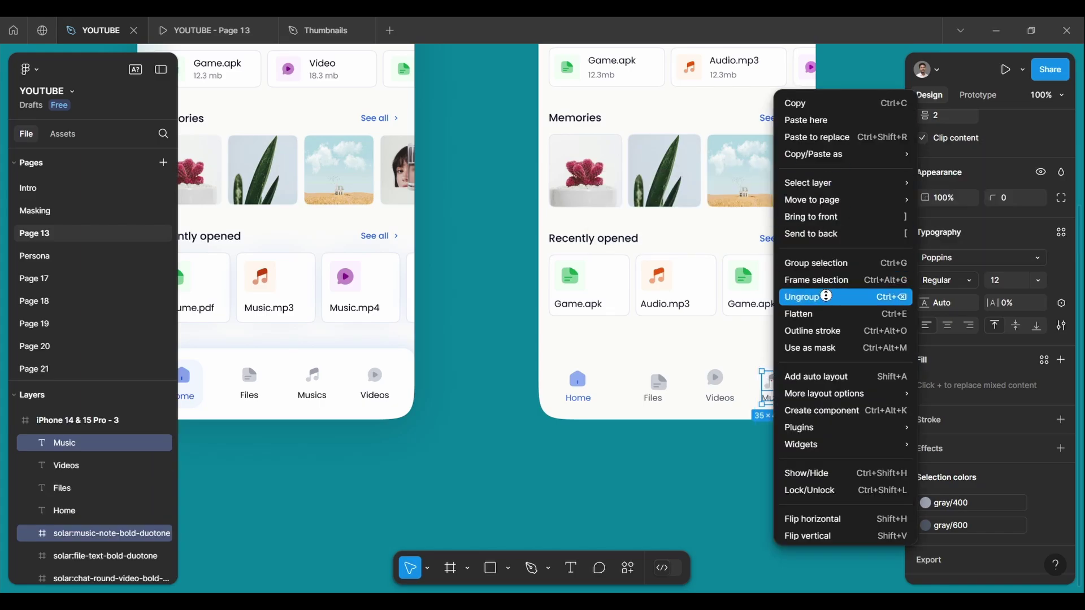
left_click(814, 375)
right_click(722, 385)
left_click(762, 375)
right_click(666, 388)
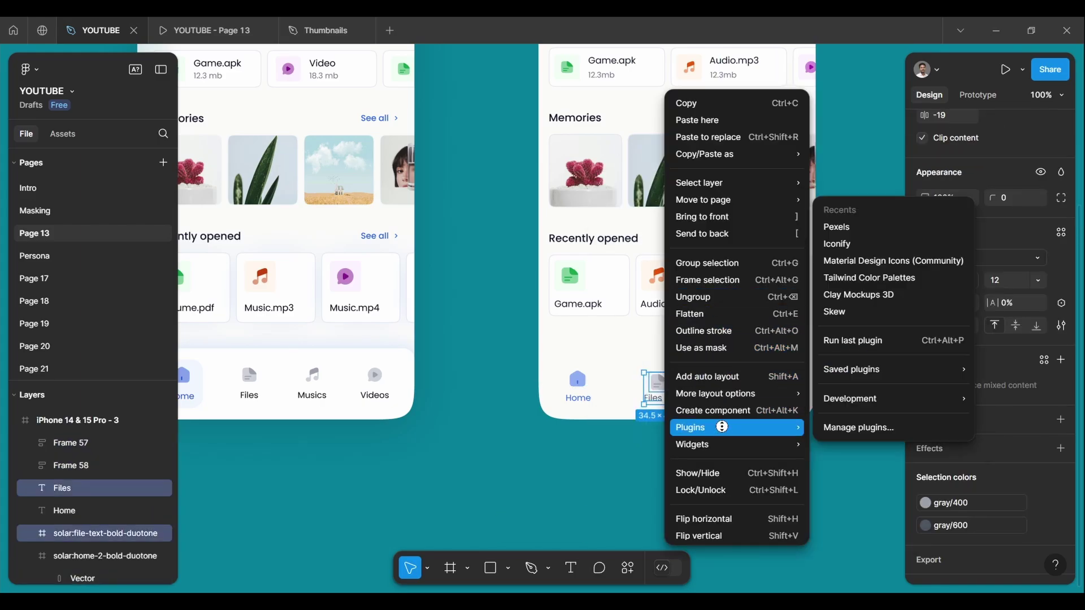
left_click(712, 376)
right_click(577, 378)
scroll(400, 359, "left", 4)
left_click(400, 359)
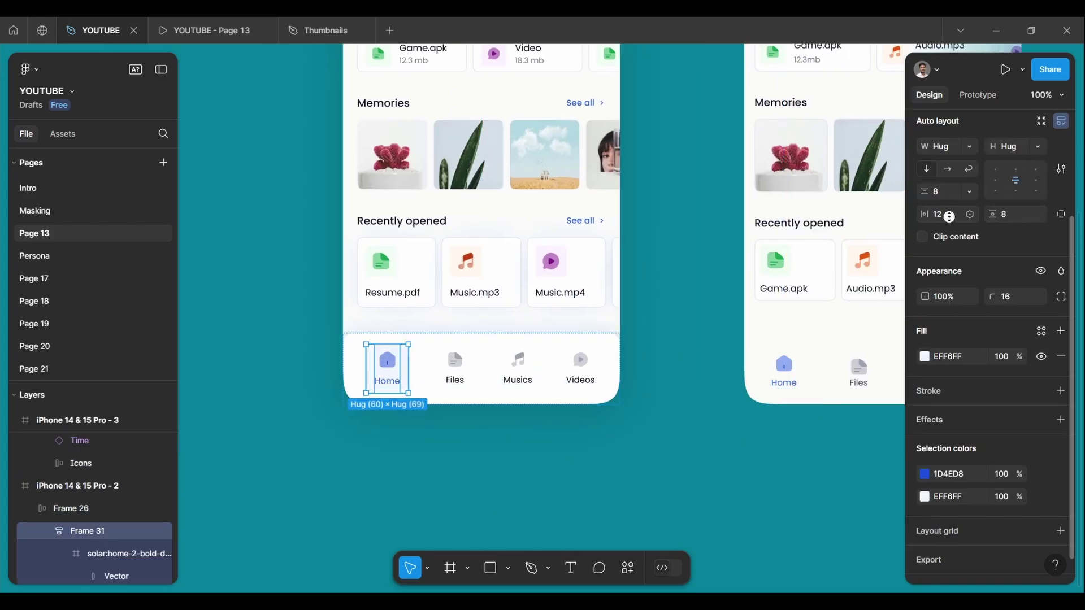
- Put the four tab items in a horizontal auto layout and make the labels a fixed 50 wide
scroll(399, 359, "right", 4)
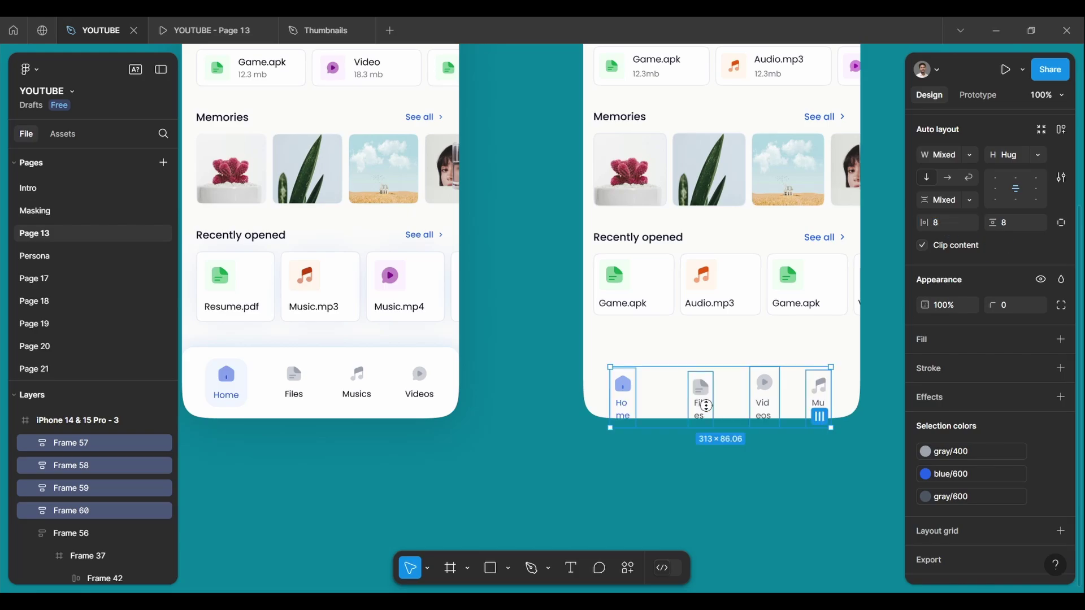
key("shift+a")
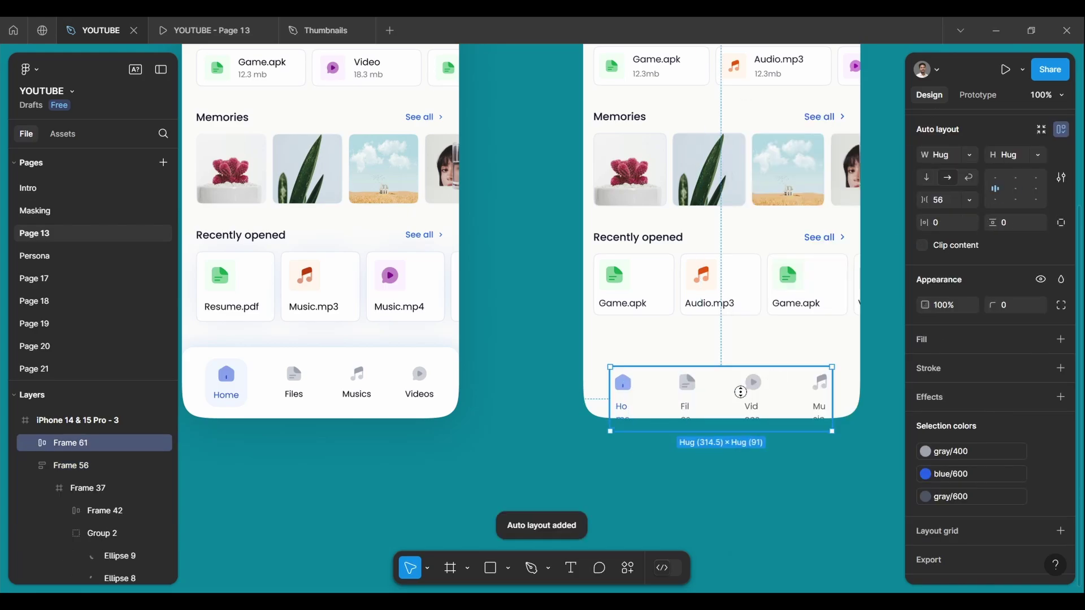
left_click(624, 384)
key("ctrl+a")
left_click(970, 257)
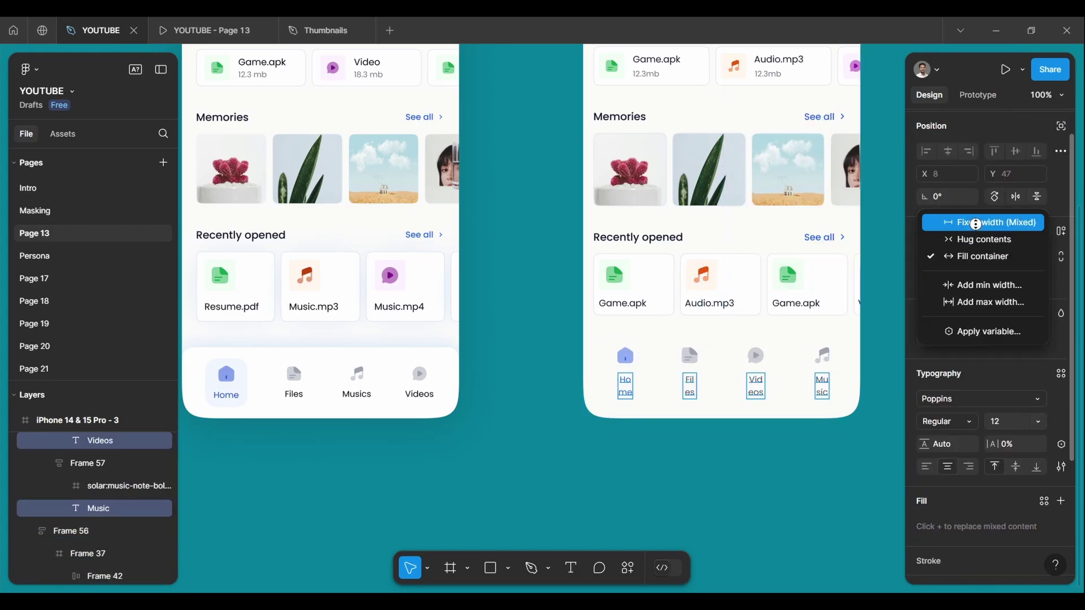
left_click(949, 218)
type("50")
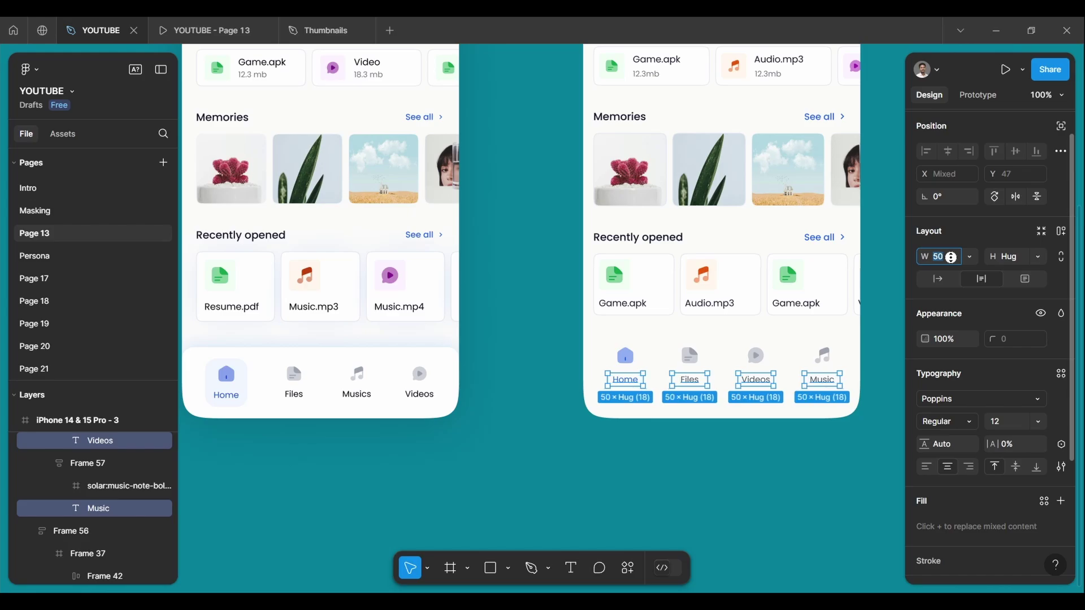
- Check the tab items' bounds with a temporary red fill, then set the tab gap to 32
key("shift+Return")
left_click(969, 289)
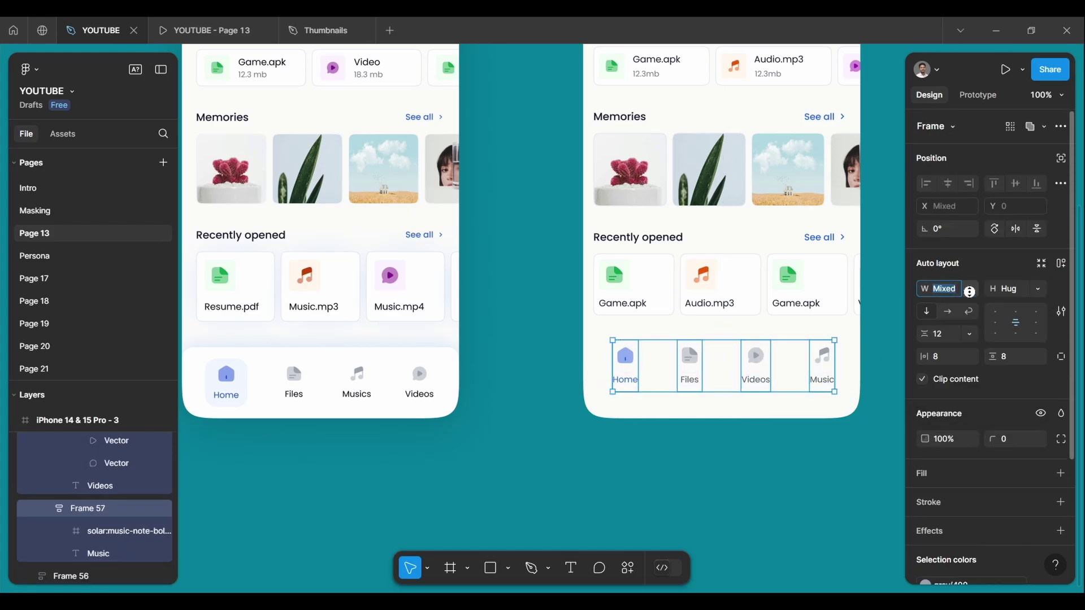
type("64")
left_click(924, 498)
left_click(800, 291)
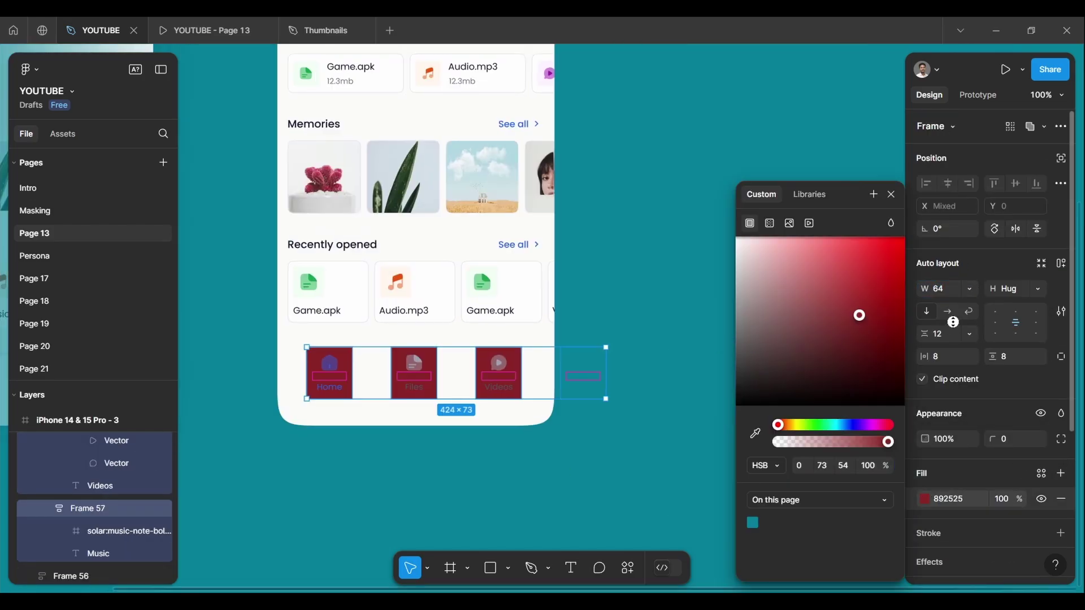
key("Escape")
scroll(674, 255, "up", 3, "ctrl")
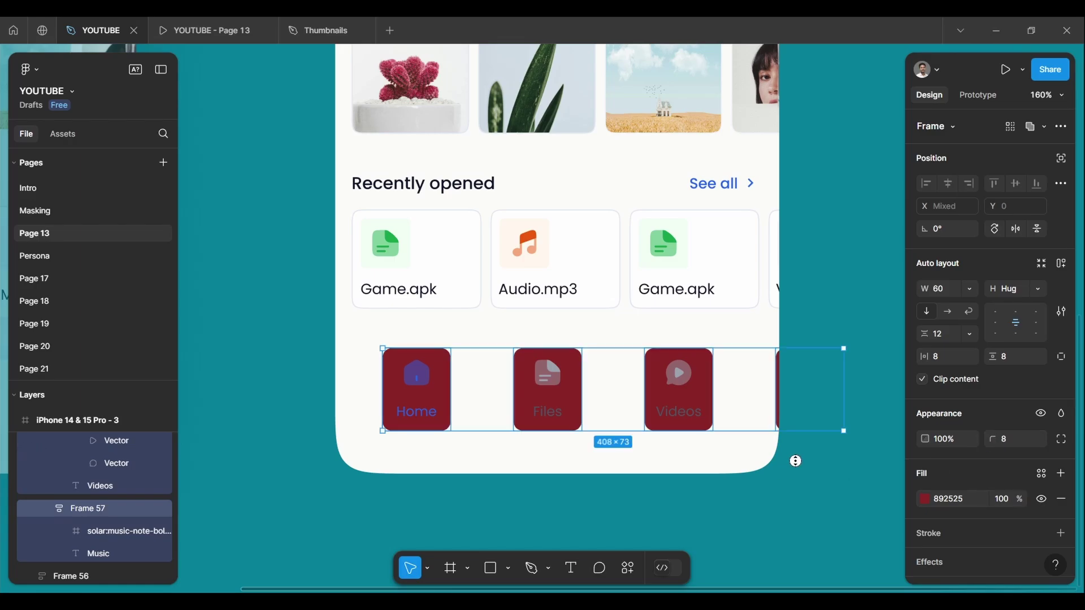
key("ctrl+z")
scroll(808, 503, "down", 5, "ctrl")
left_click(943, 333)
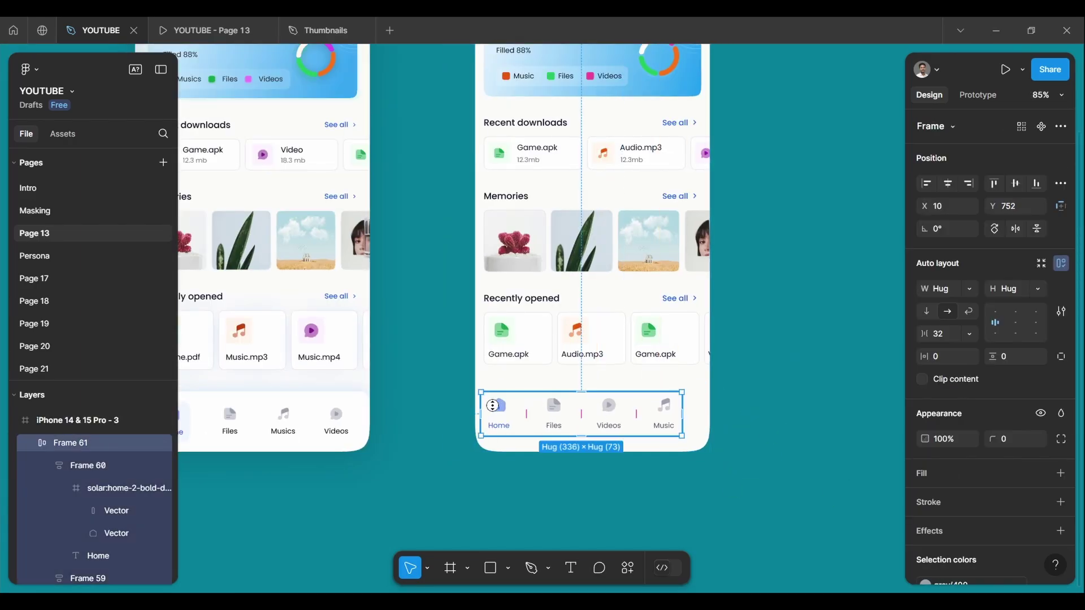
- Stretch the tab bar to 393 wide with white fill, pale drop shadow and 21 radius
scroll(492, 406, "up", 3, "ctrl")
scroll(565, 395, "down", 3, "ctrl")
left_click_drag(729, 416, 737, 416)
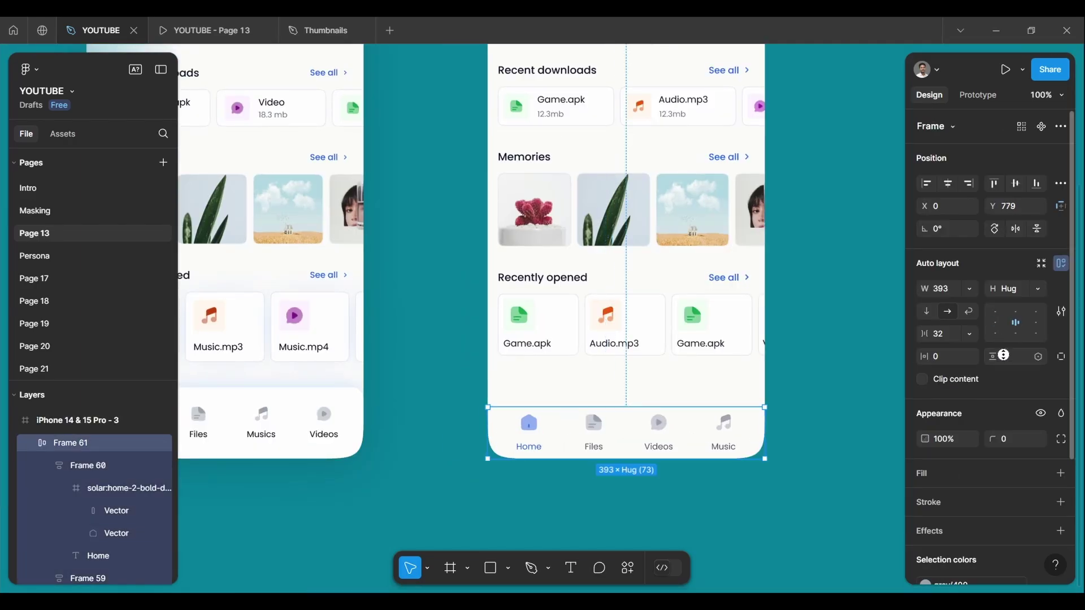
left_click(1061, 473)
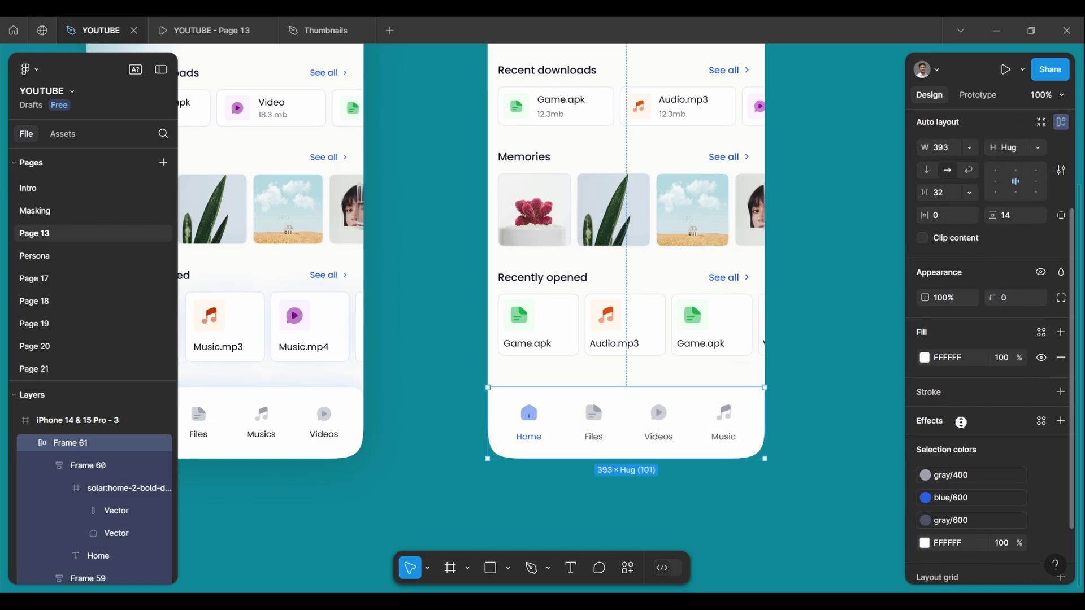
left_click(1060, 421)
left_click(805, 528)
left_click_drag(570, 266, 536, 267)
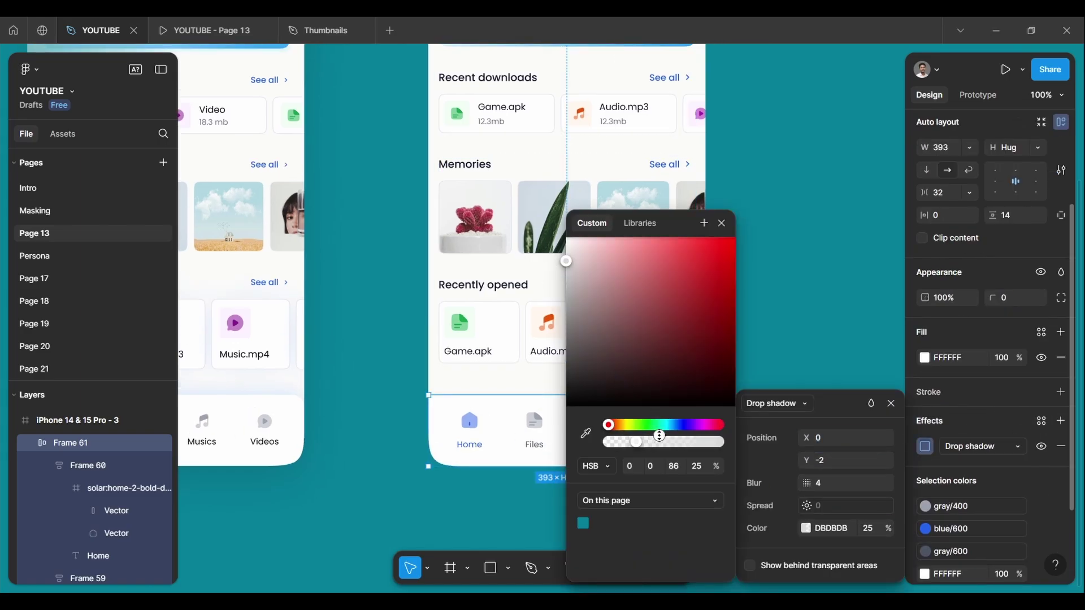
type("4394D3")
key("Escape")
key("Escape")
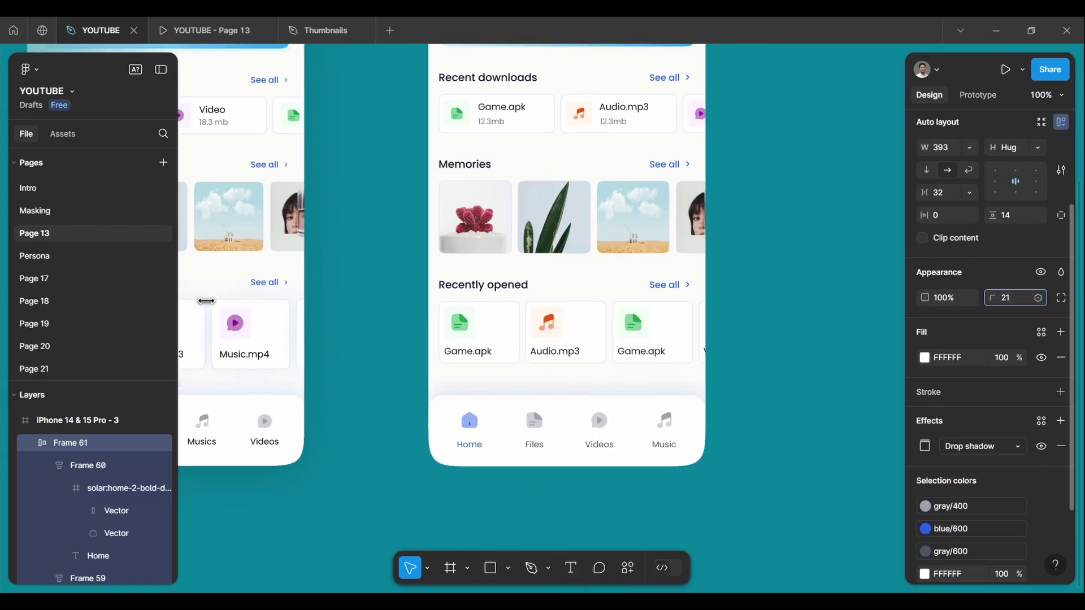
key("Escape")
- Make the Recent downloads and Recently opened rows scroll horizontally and preview the prototype
key("shift+1")
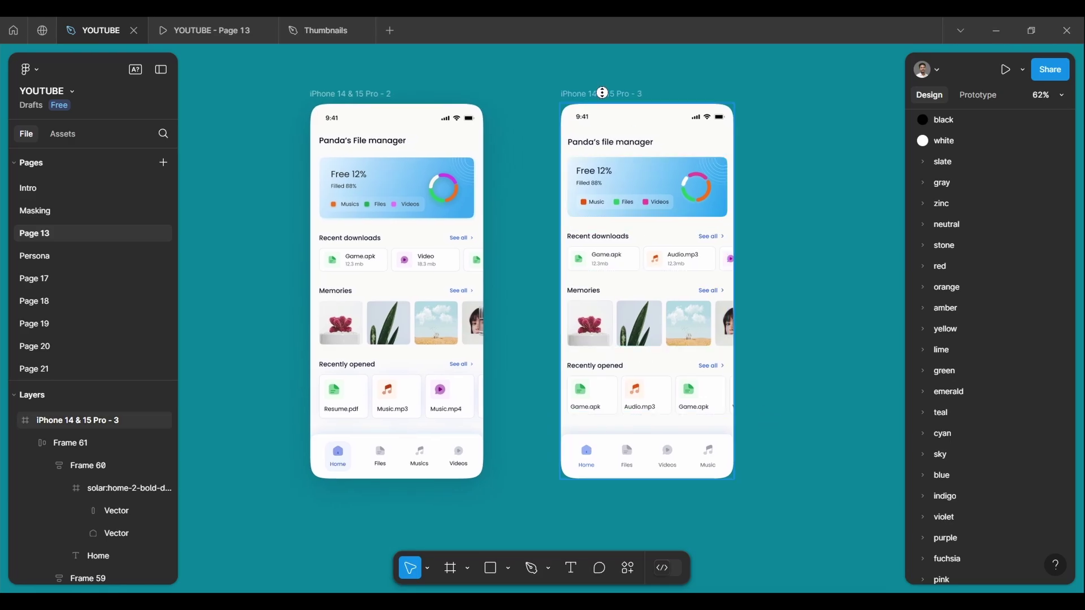
key("ctrl+Tab")
left_click(99, 30)
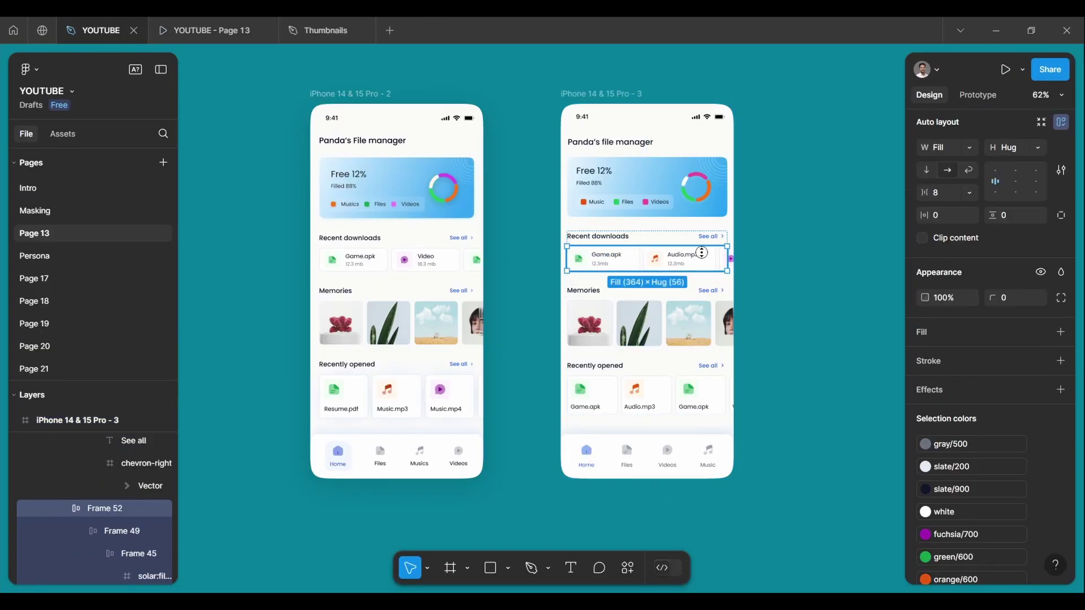
left_click(977, 95)
left_click(991, 198)
left_click(686, 386)
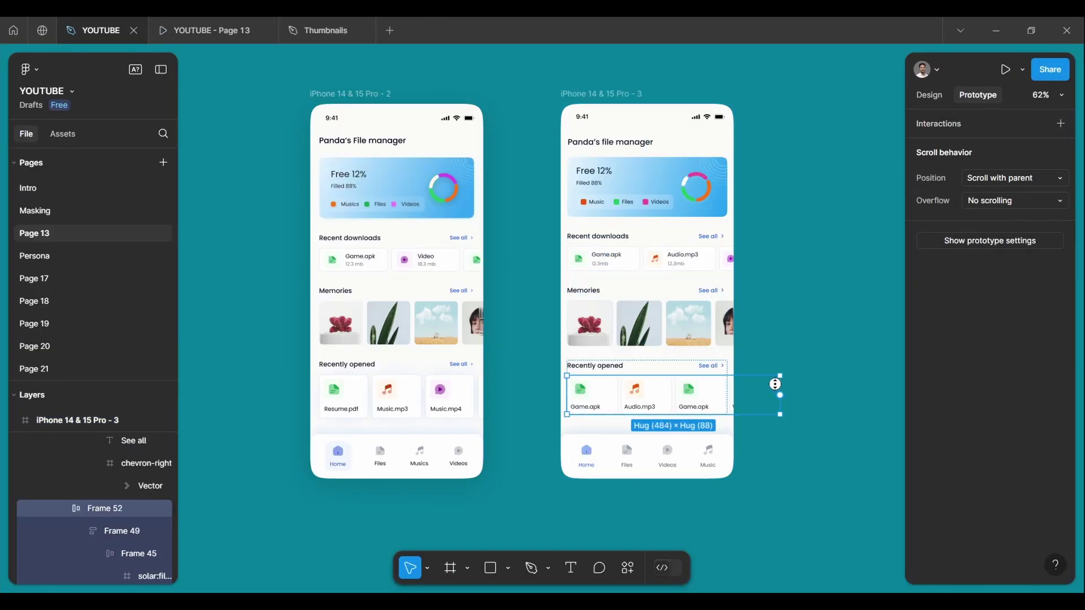
left_click(998, 198)
key("ctrl+Tab")
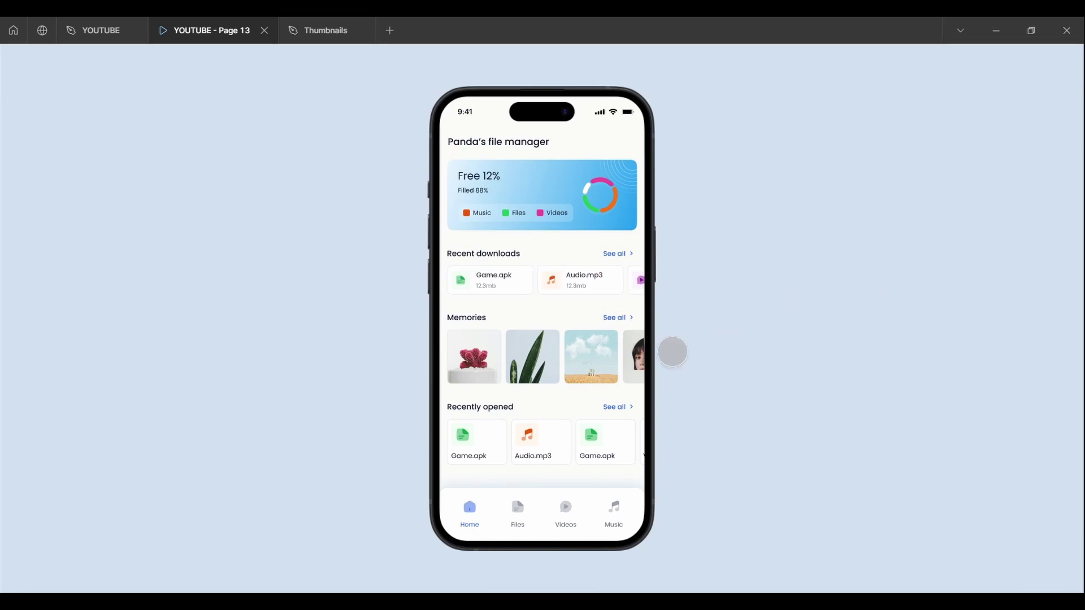
left_click_drag(673, 352, 576, 356)
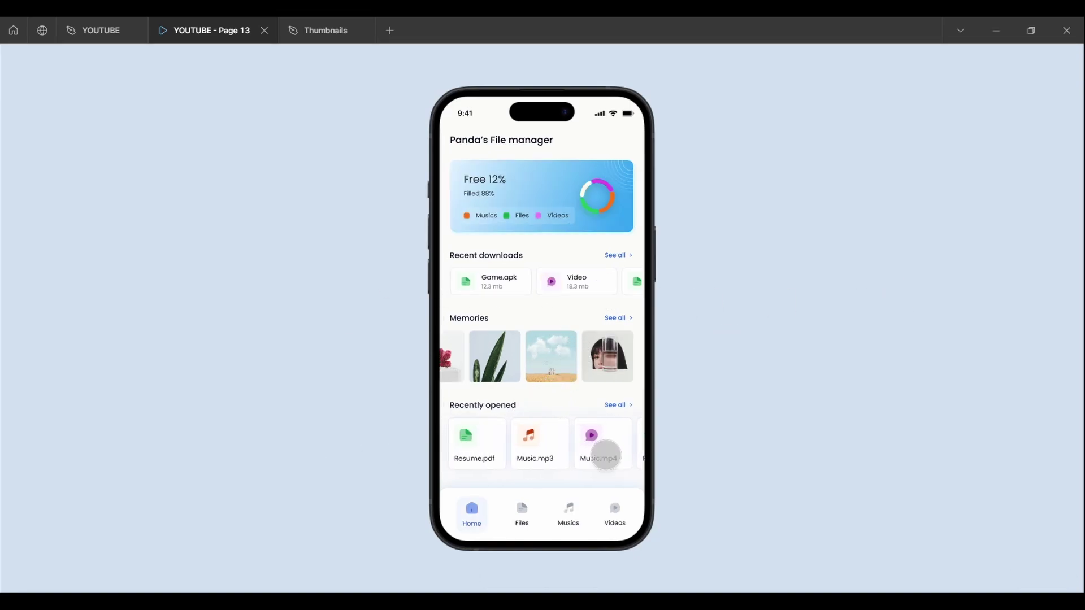